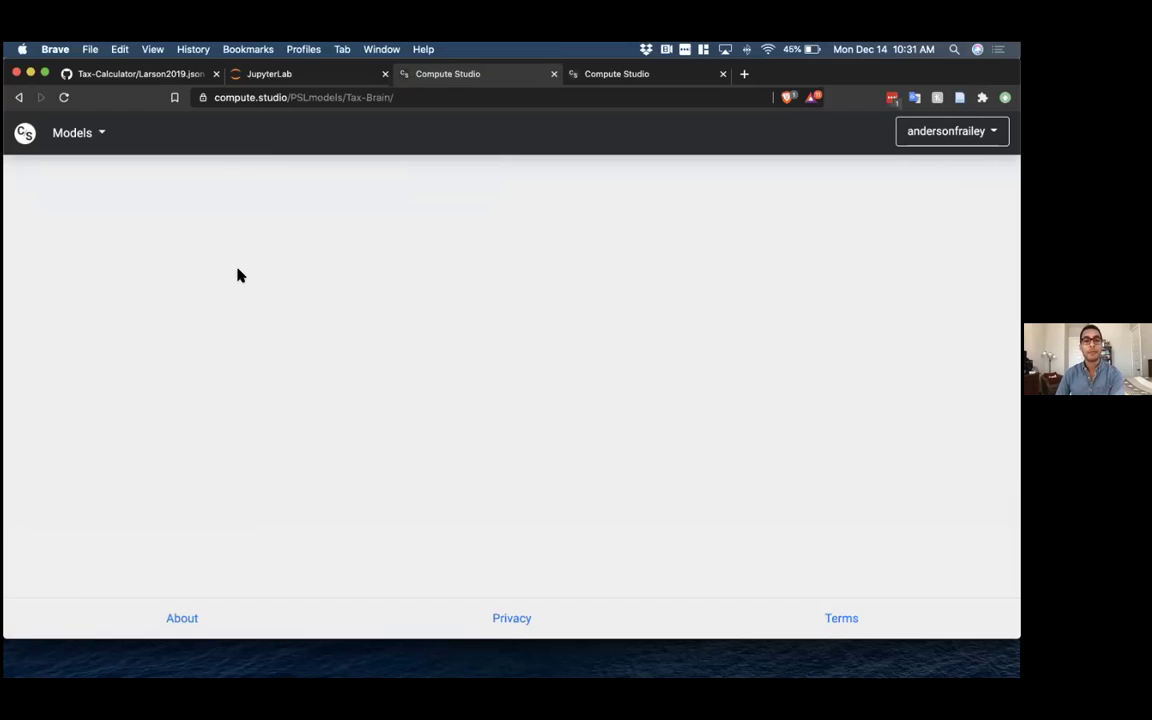
- Launch the Tax-Brain app from its model page and name the new simulation "Tax-Brain Demo"
{"action": "scroll", "coordinate": [160, 436], "scroll_direction": "down", "scroll_amount": 2}
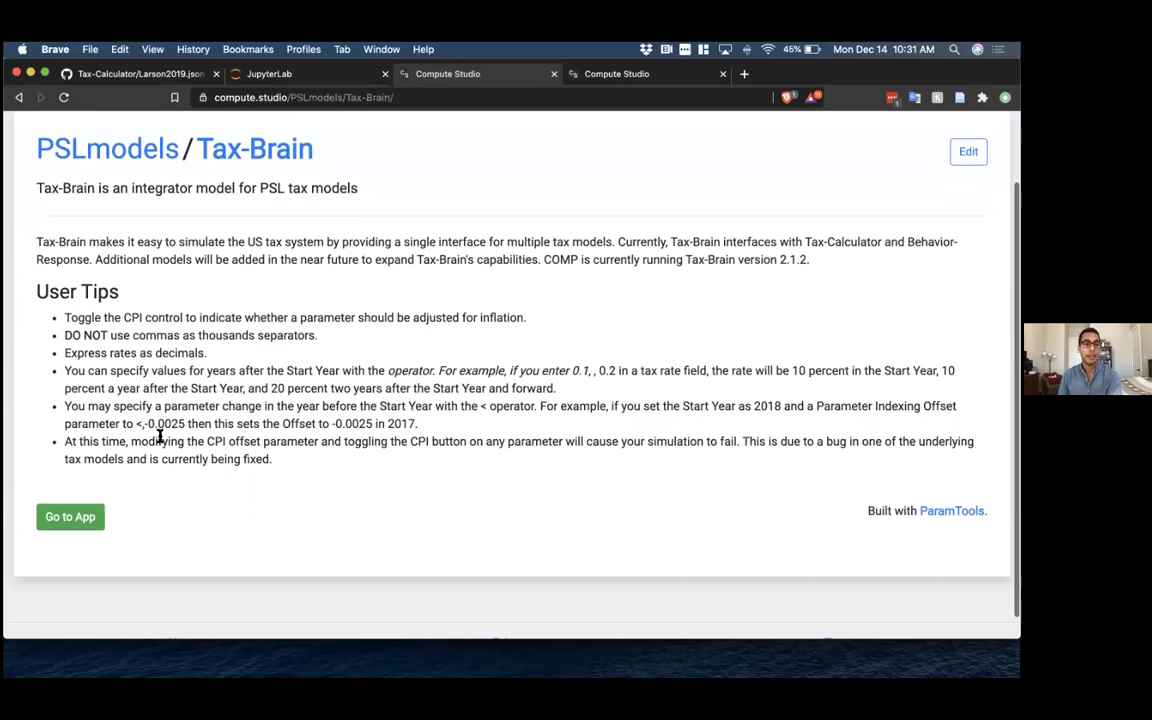
{"action": "left_click", "coordinate": [80, 520]}
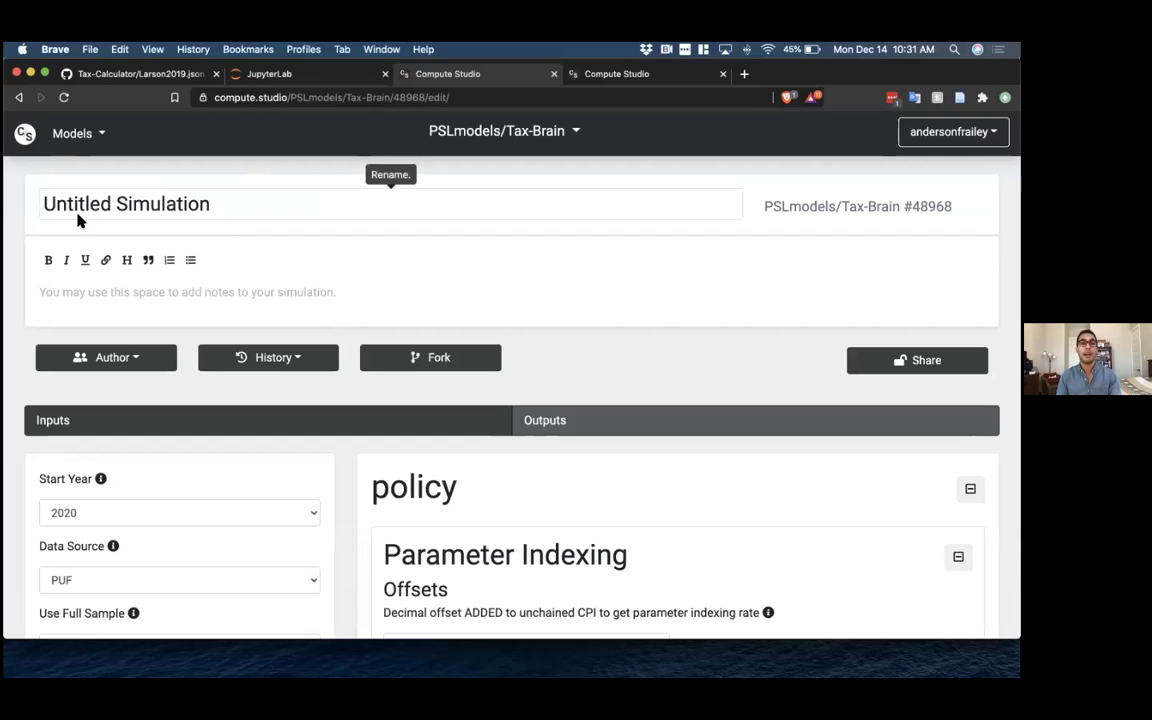
{"action": "left_click", "coordinate": [220, 203]}
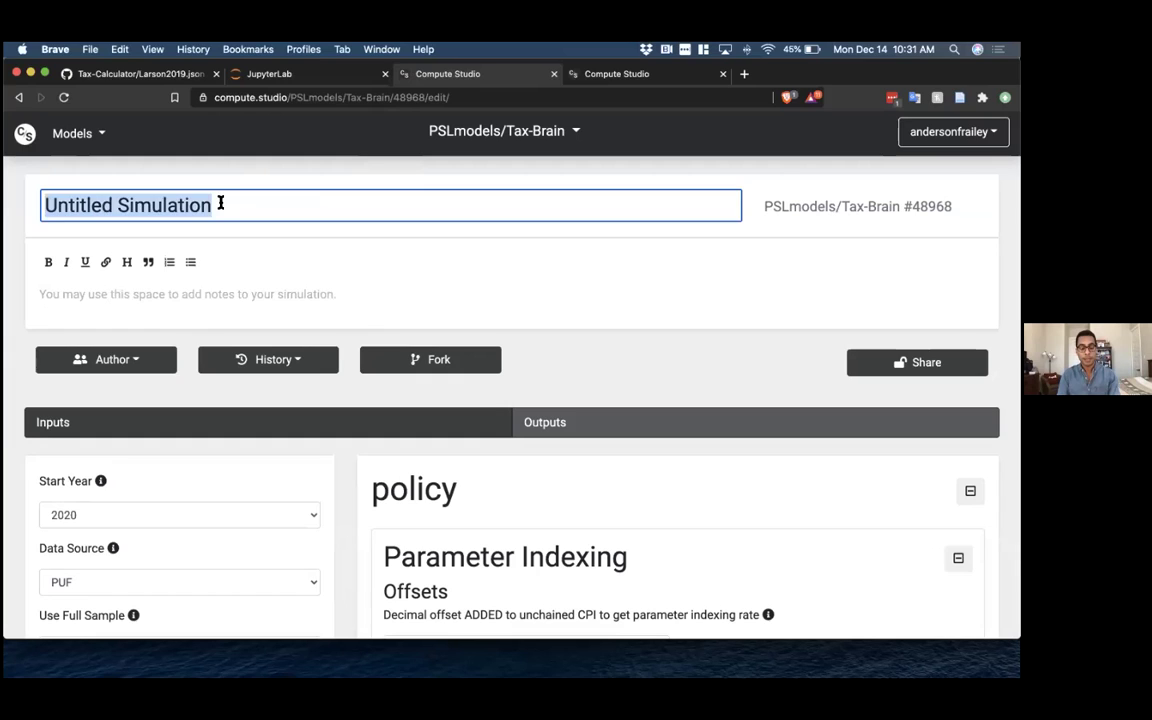
{"action": "type", "text": "Tax-Brain Demo"}
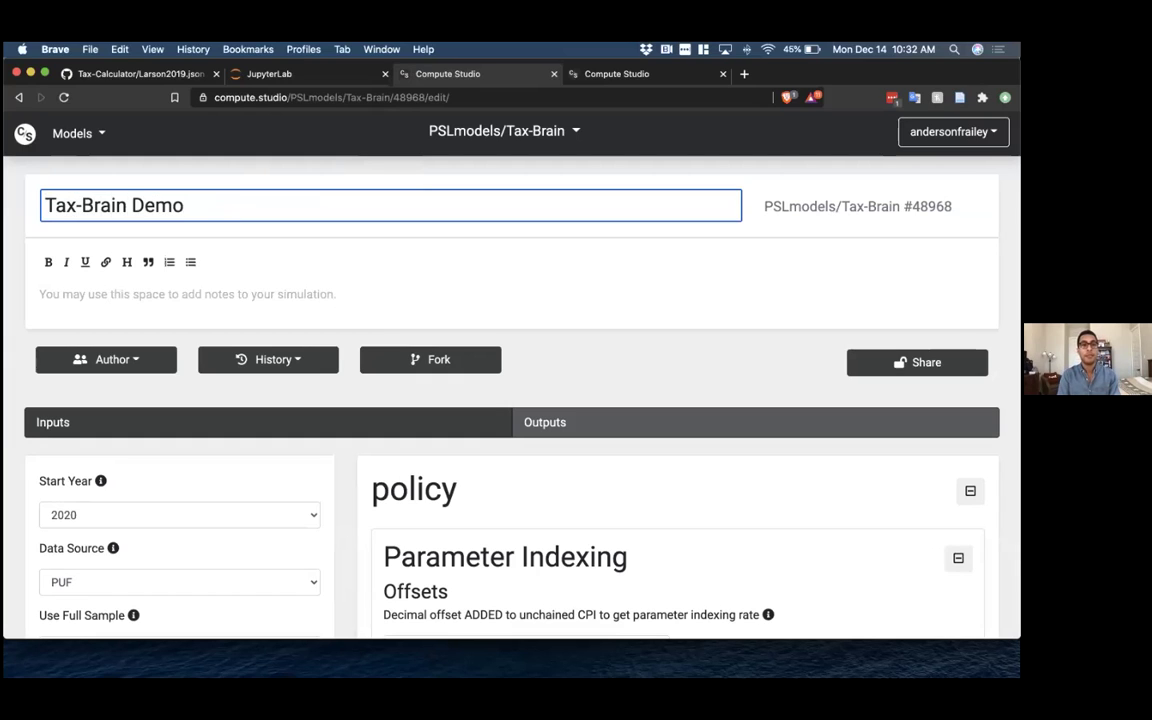
{"action": "key", "text": "Return"}
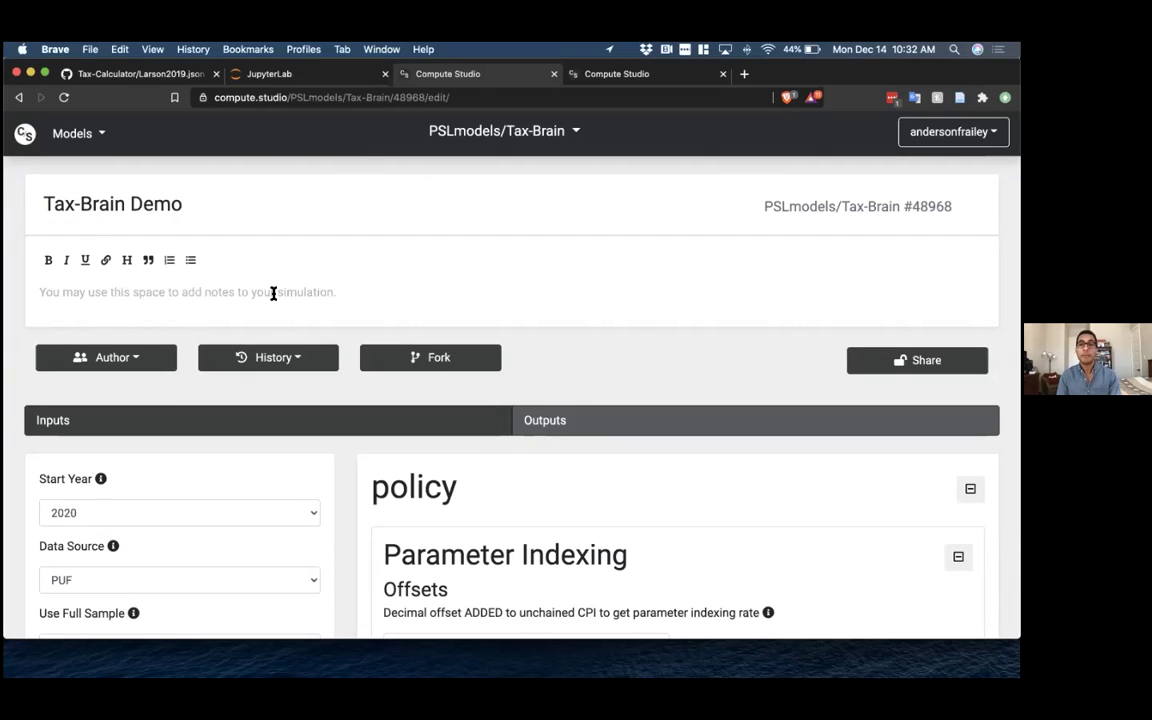
- Look over the simulation's notes area and input settings, and examine the available Start Year options without changing the year
{"action": "left_click", "coordinate": [273, 293]}
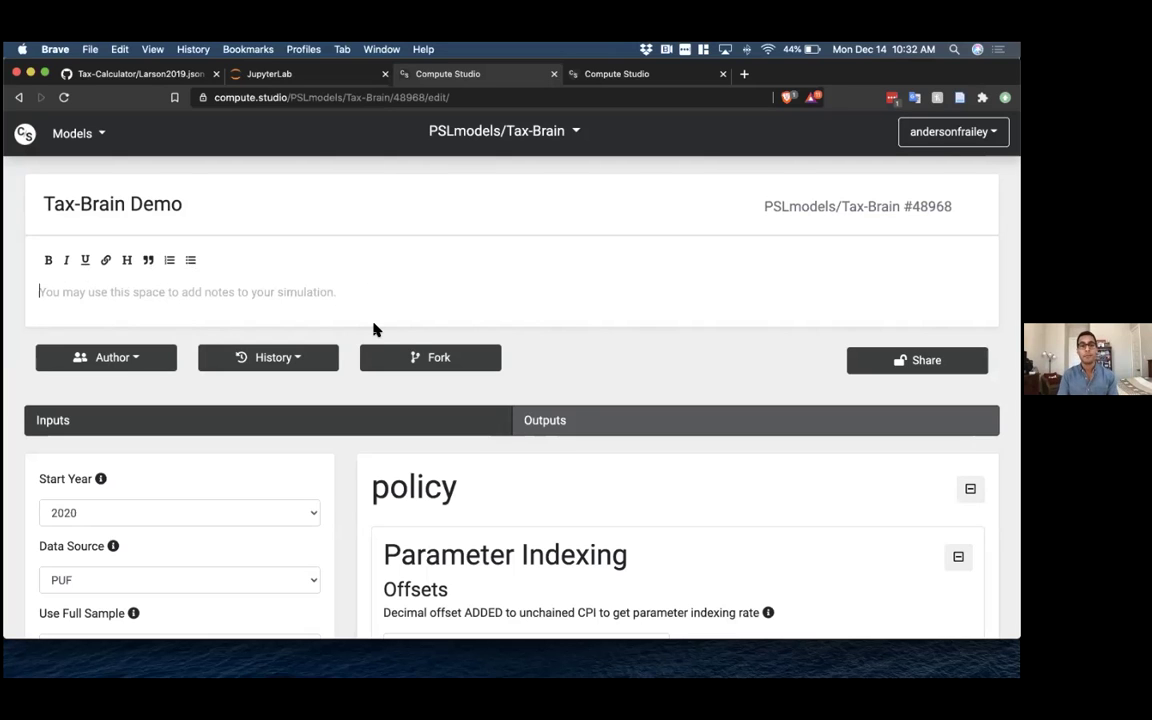
{"action": "scroll", "coordinate": [374, 329], "scroll_direction": "down", "scroll_amount": 2}
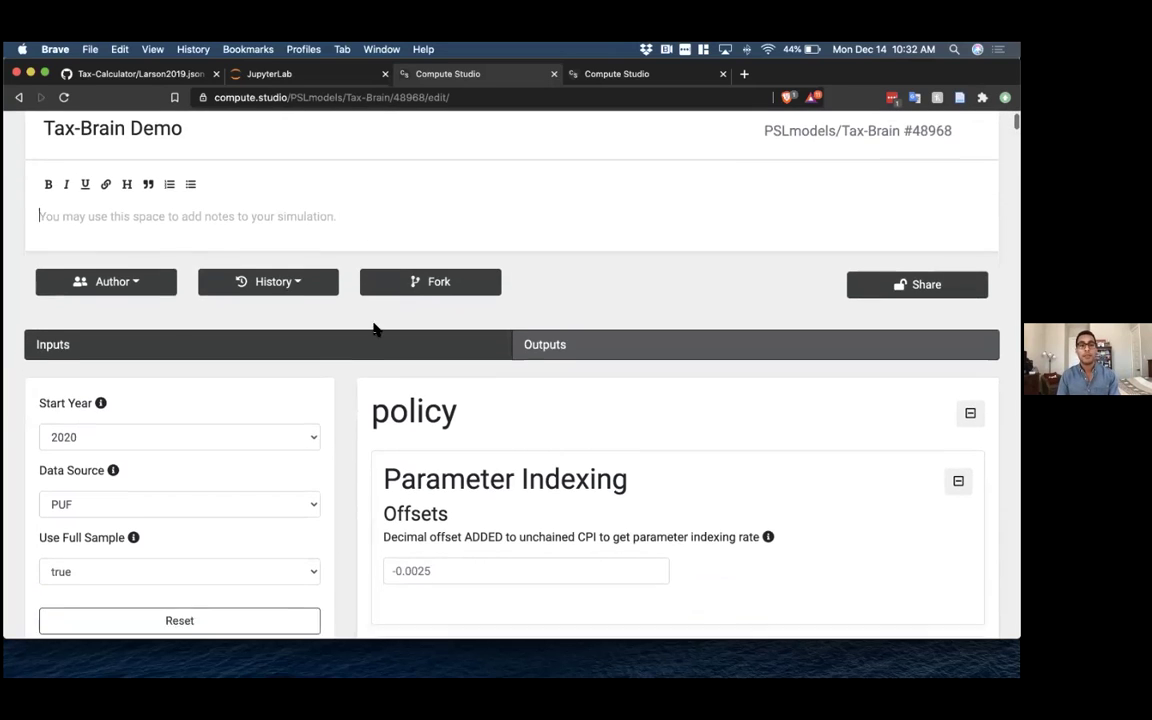
{"action": "scroll", "coordinate": [374, 329], "scroll_direction": "down", "scroll_amount": 2}
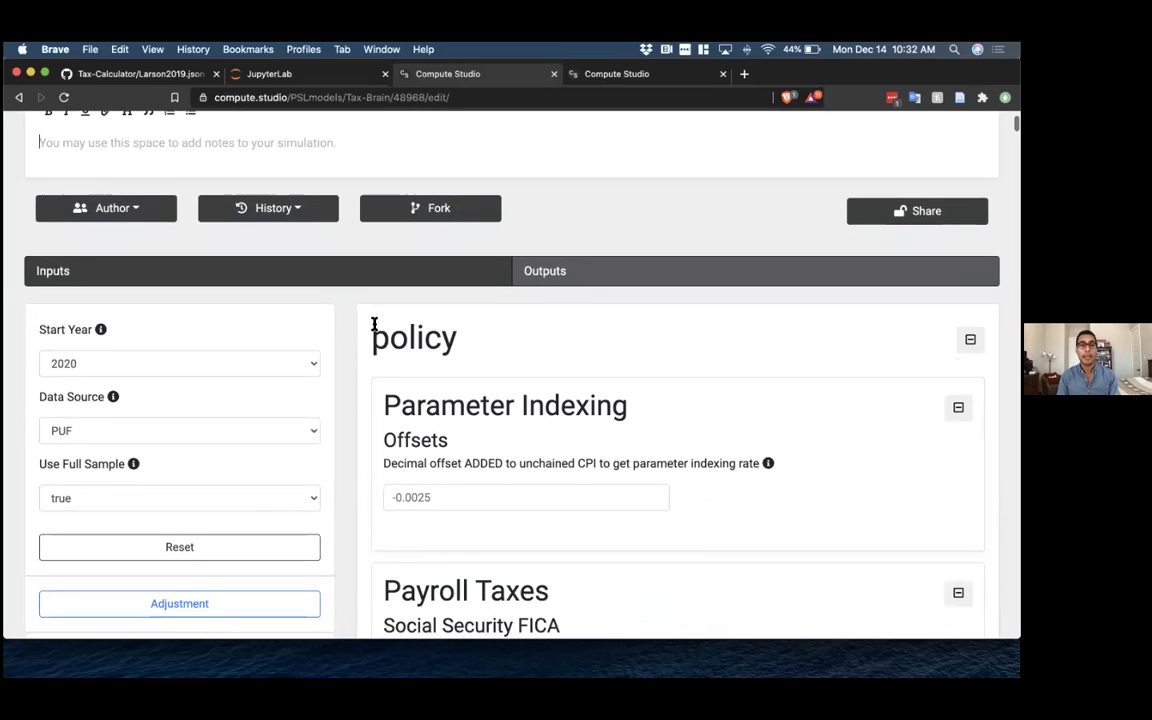
{"action": "scroll", "coordinate": [374, 325], "scroll_direction": "down", "scroll_amount": 2}
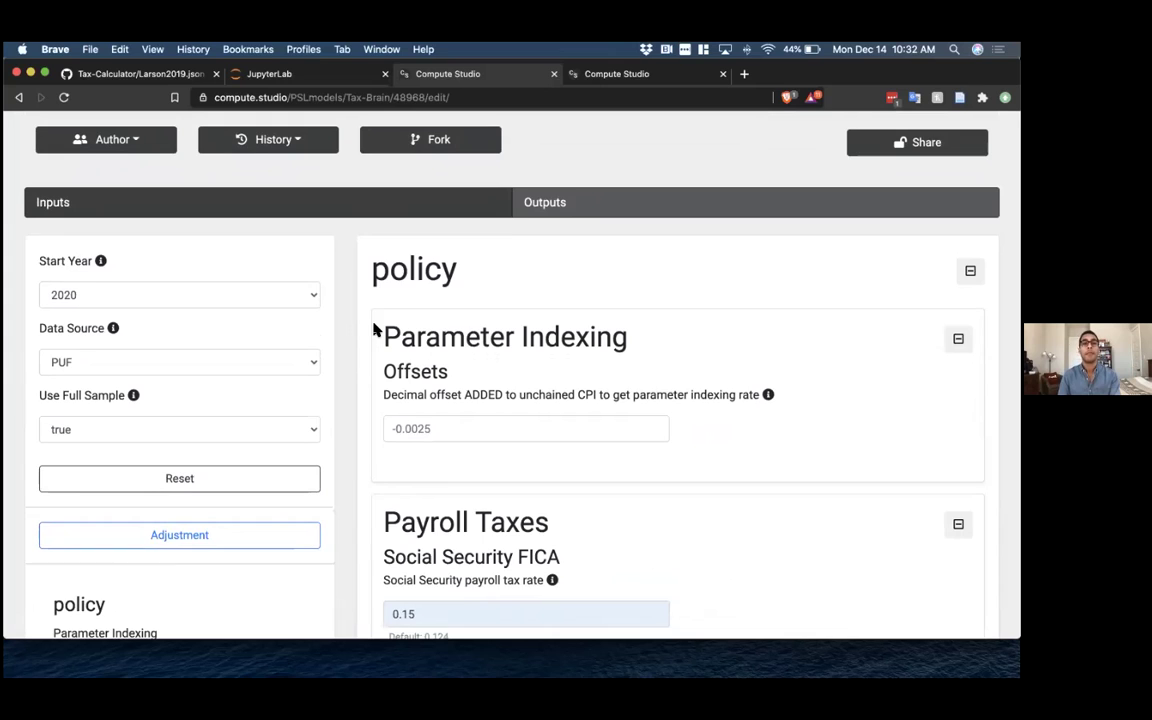
{"action": "scroll", "coordinate": [374, 329], "scroll_direction": "down", "scroll_amount": 1}
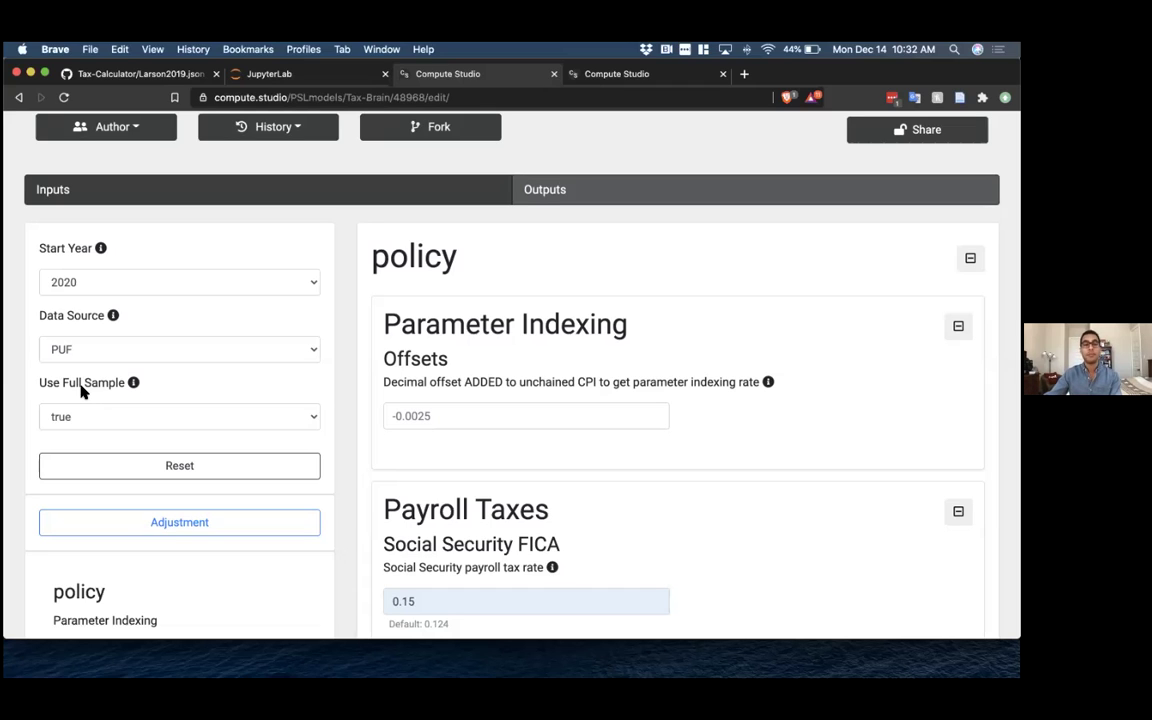
{"action": "scroll", "coordinate": [80, 392], "scroll_direction": "down", "scroll_amount": 1}
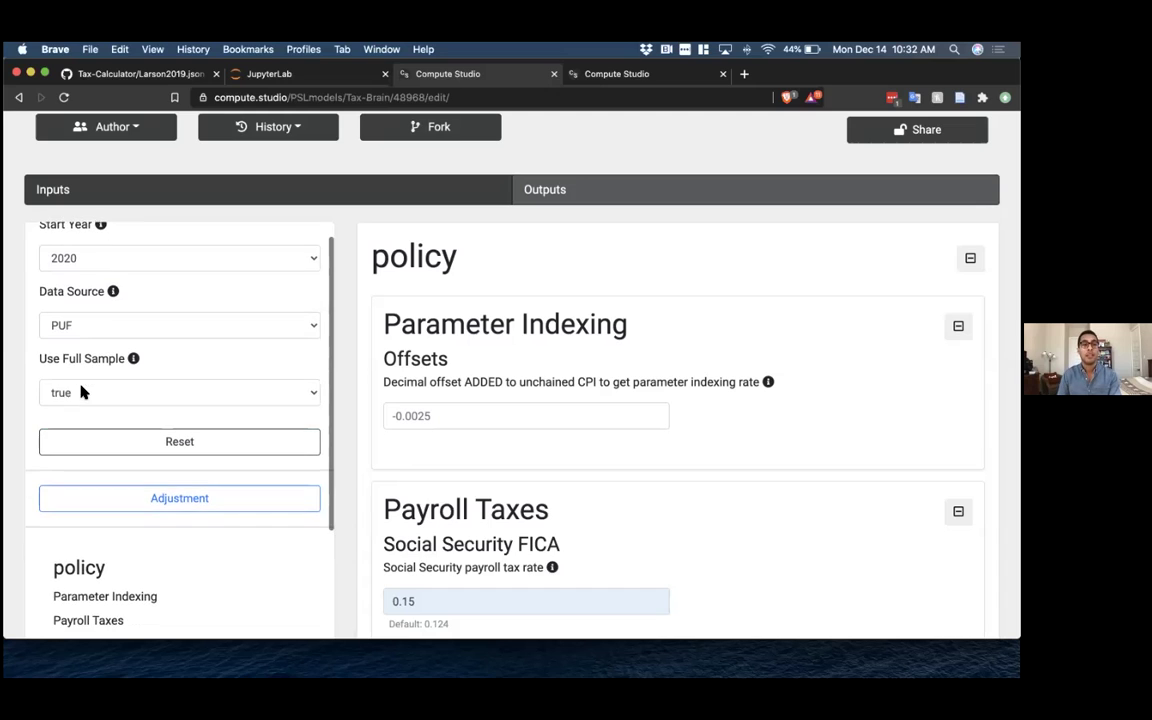
{"action": "scroll", "coordinate": [283, 284], "scroll_direction": "up", "scroll_amount": 1}
{"action": "left_click", "coordinate": [311, 286]}
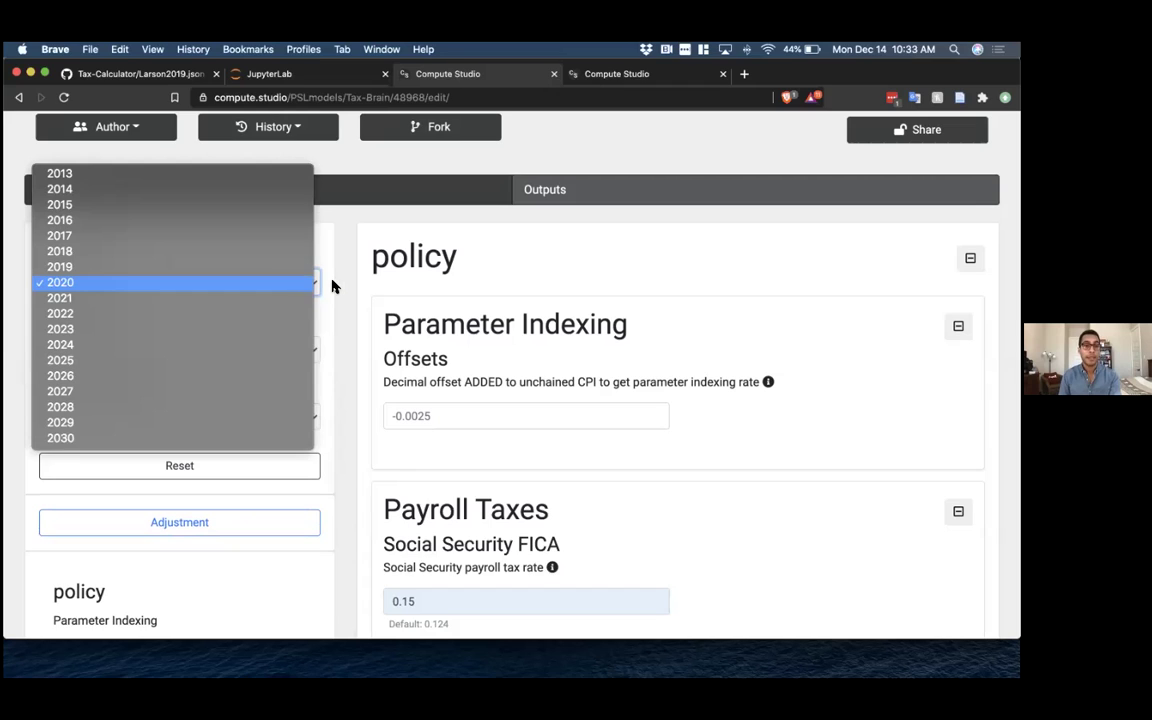
{"action": "left_click", "coordinate": [333, 287]}
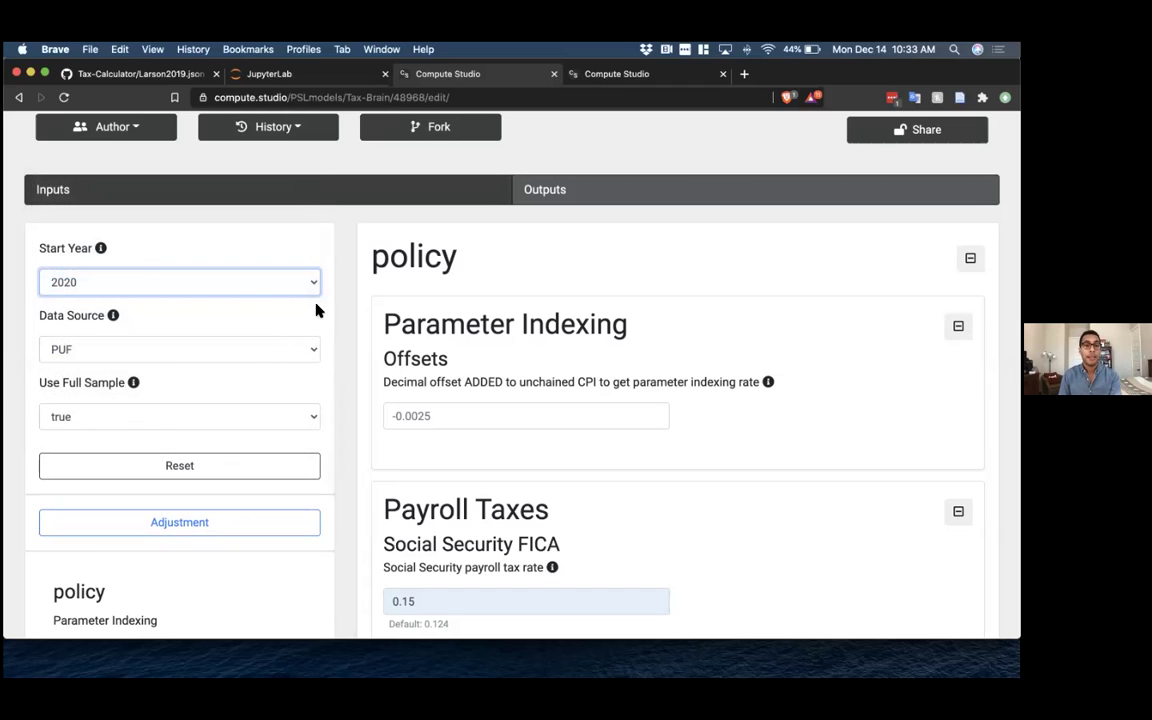
{"action": "left_click", "coordinate": [311, 286]}
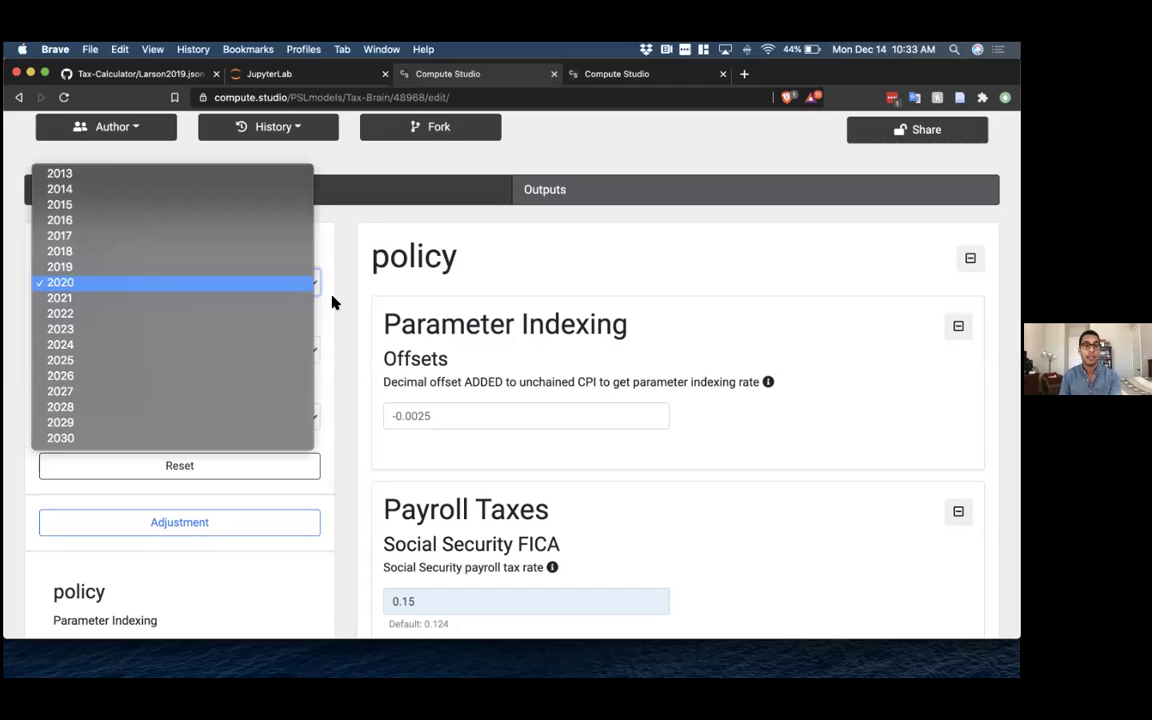
{"action": "left_click", "coordinate": [333, 304]}
- Switch Use Full Sample to false and back to true, and reset the parameters to their default values
{"action": "left_click", "coordinate": [295, 420]}
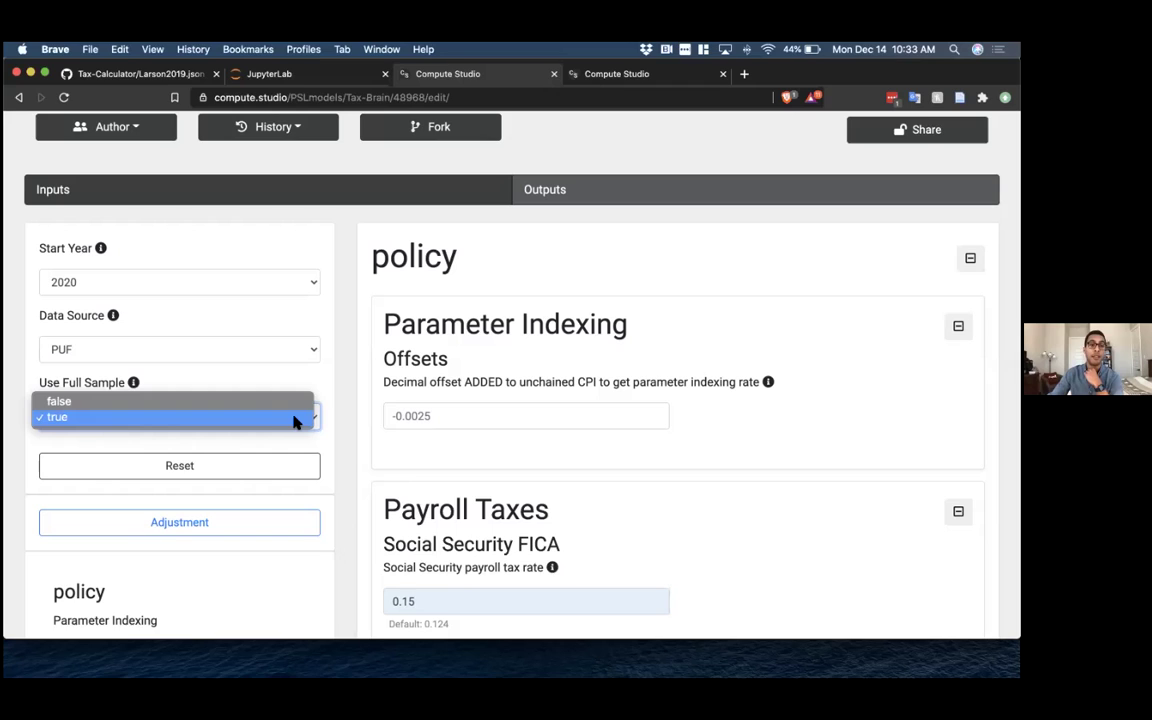
{"action": "left_click", "coordinate": [335, 385]}
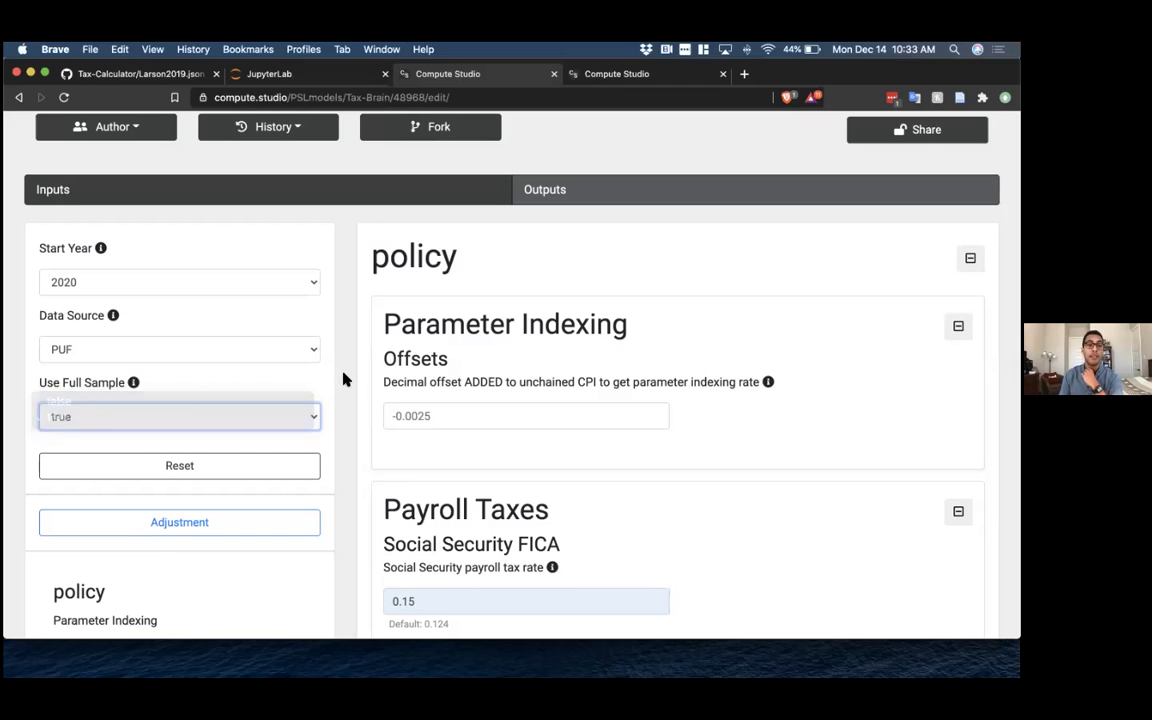
{"action": "left_click", "coordinate": [310, 418]}
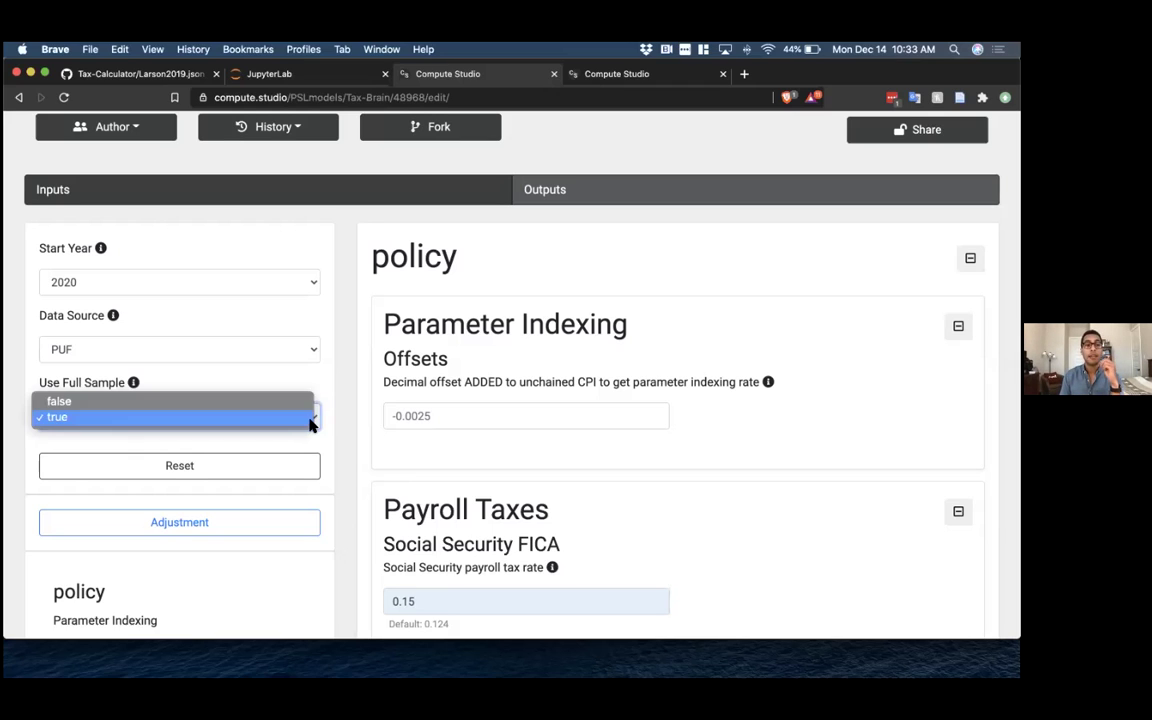
{"action": "left_click", "coordinate": [306, 402]}
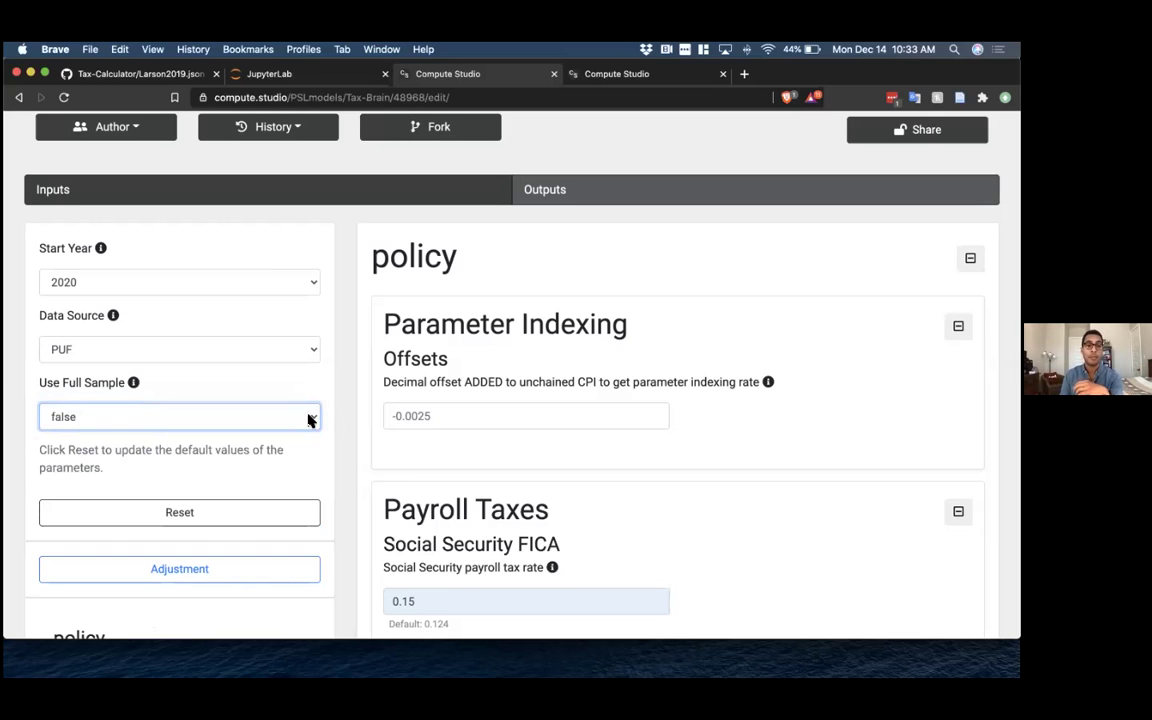
{"action": "left_click", "coordinate": [309, 420]}
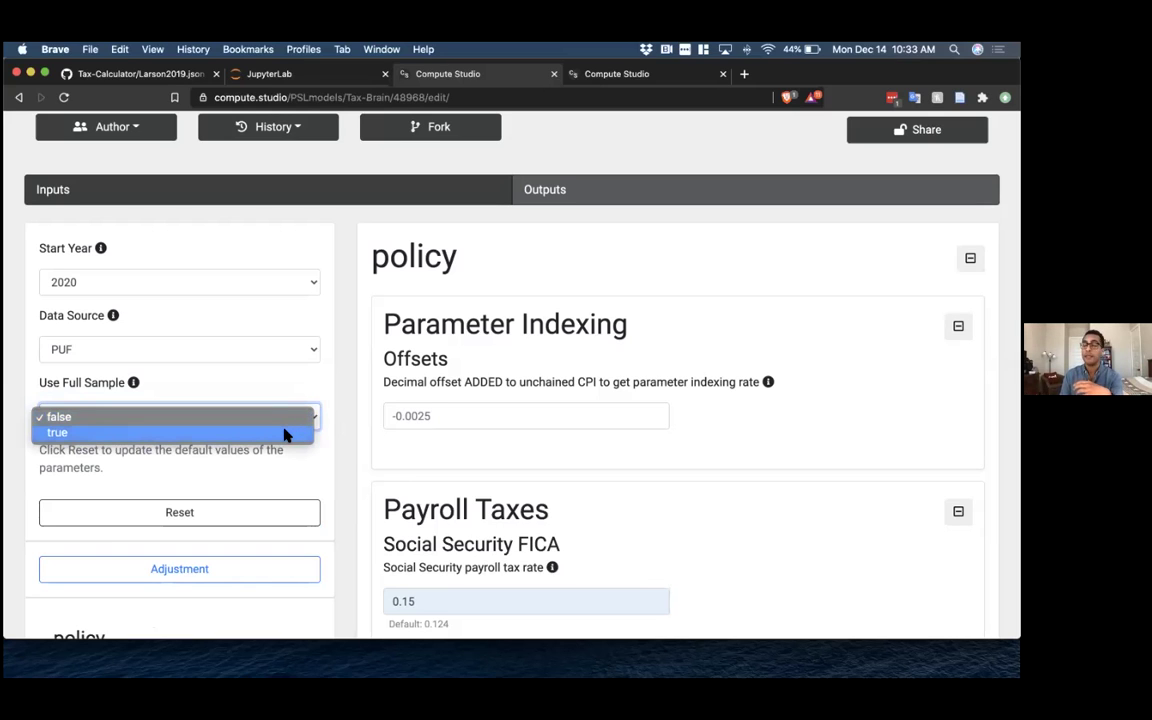
{"action": "left_click", "coordinate": [285, 433]}
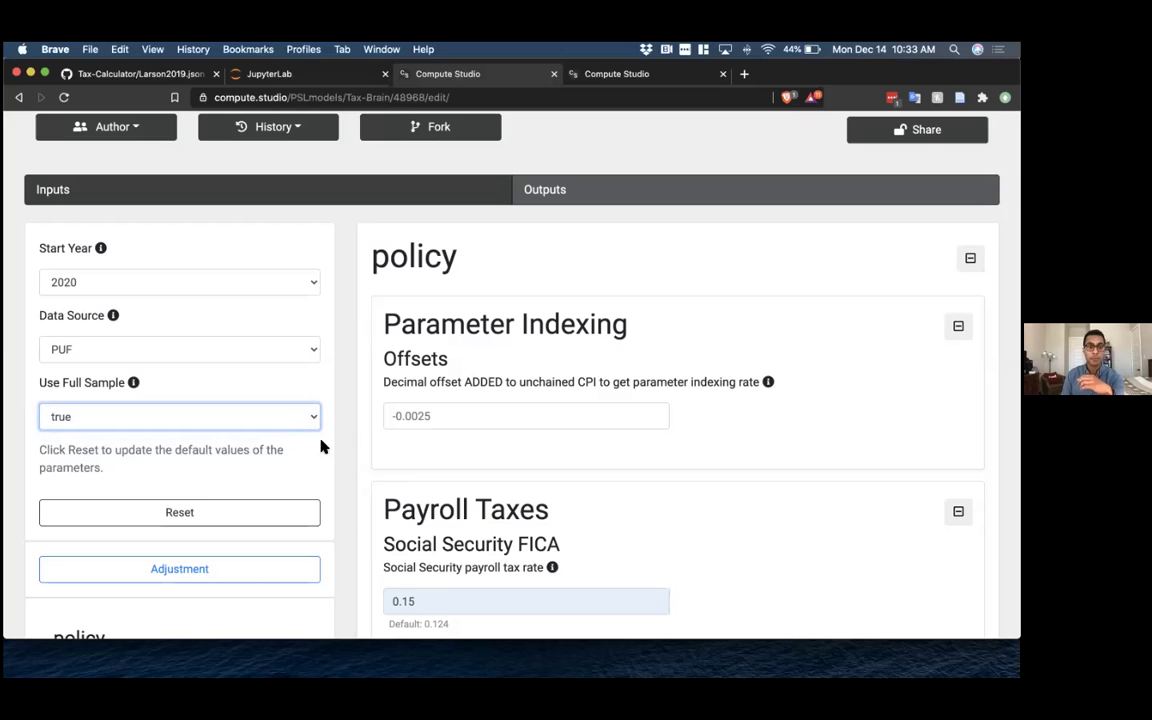
{"action": "left_click", "coordinate": [258, 514]}
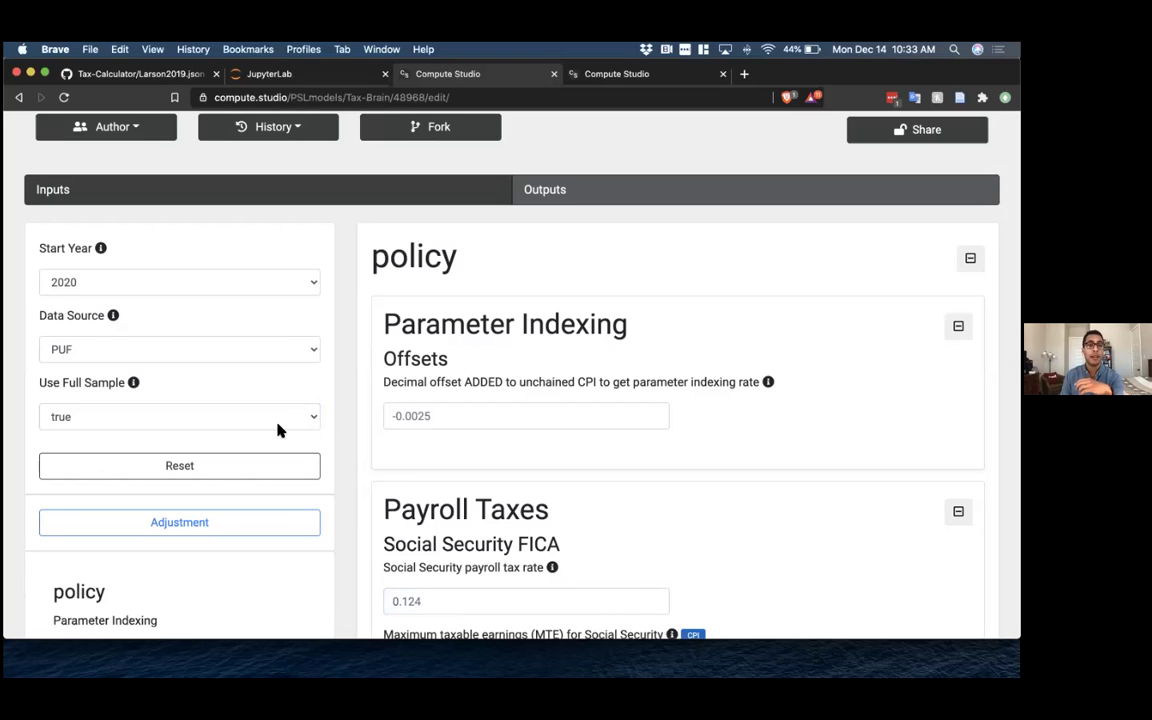
- Examine the Data Source options, PUF and CPS, keeping PUF selected
{"action": "left_click", "coordinate": [310, 351]}
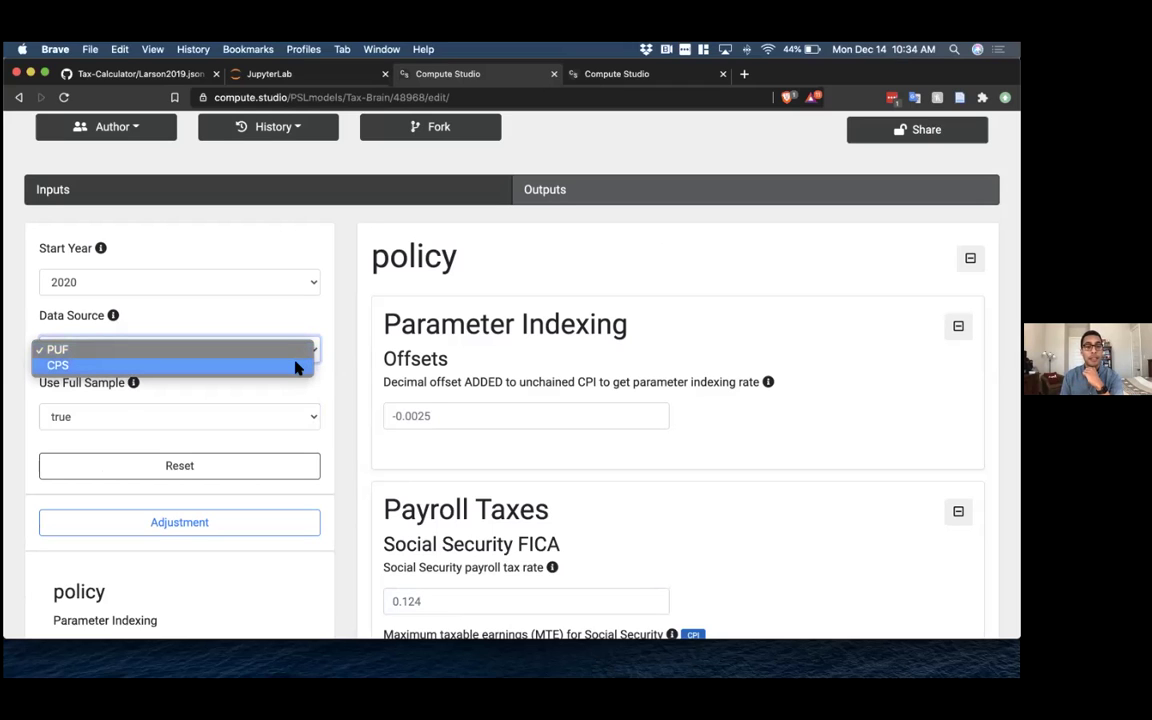
{"action": "left_click", "coordinate": [330, 343]}
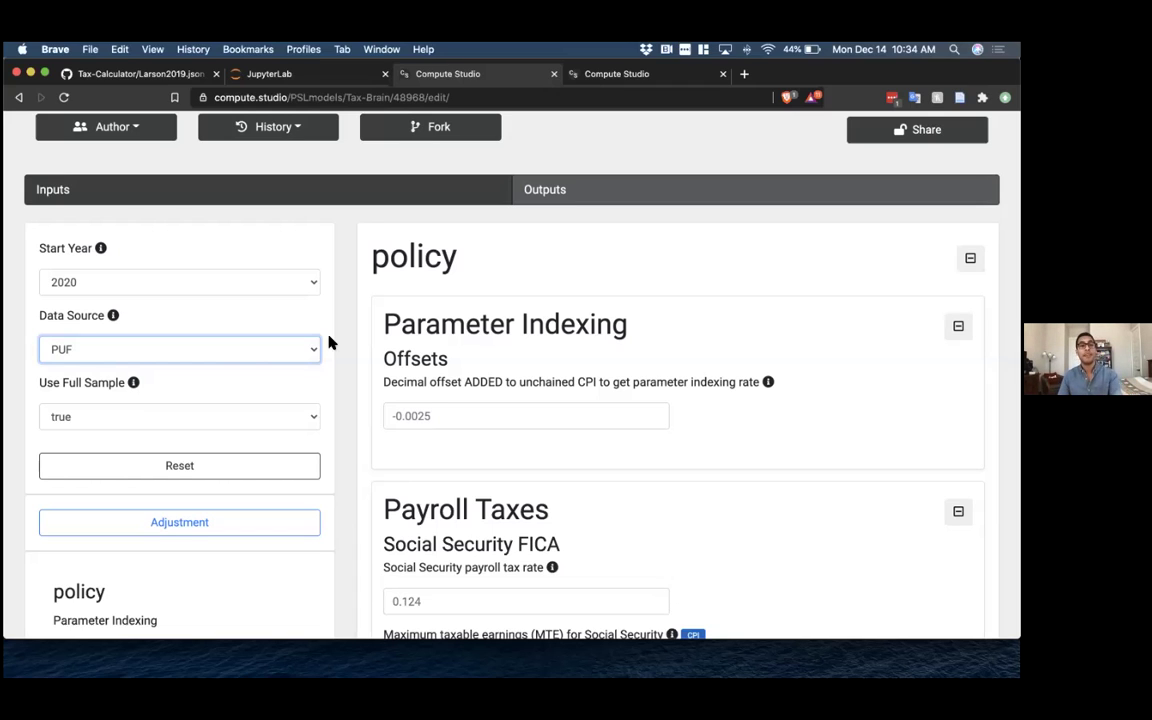
{"action": "left_click", "coordinate": [330, 343]}
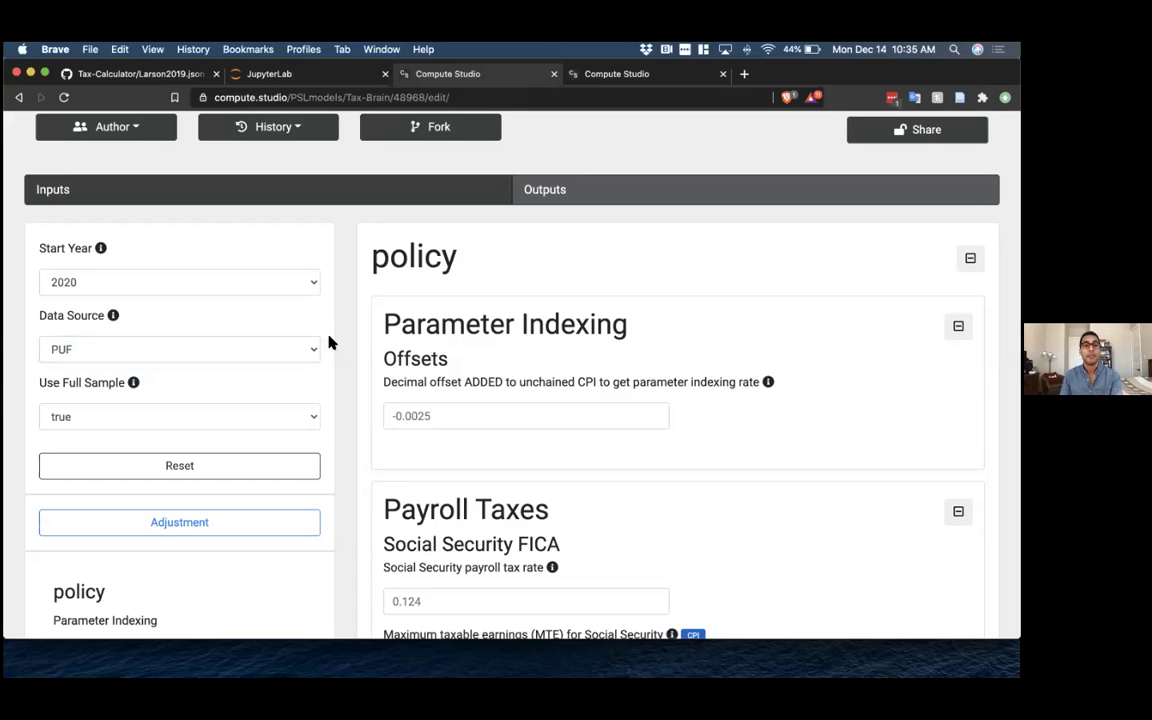
{"action": "left_click", "coordinate": [311, 349]}
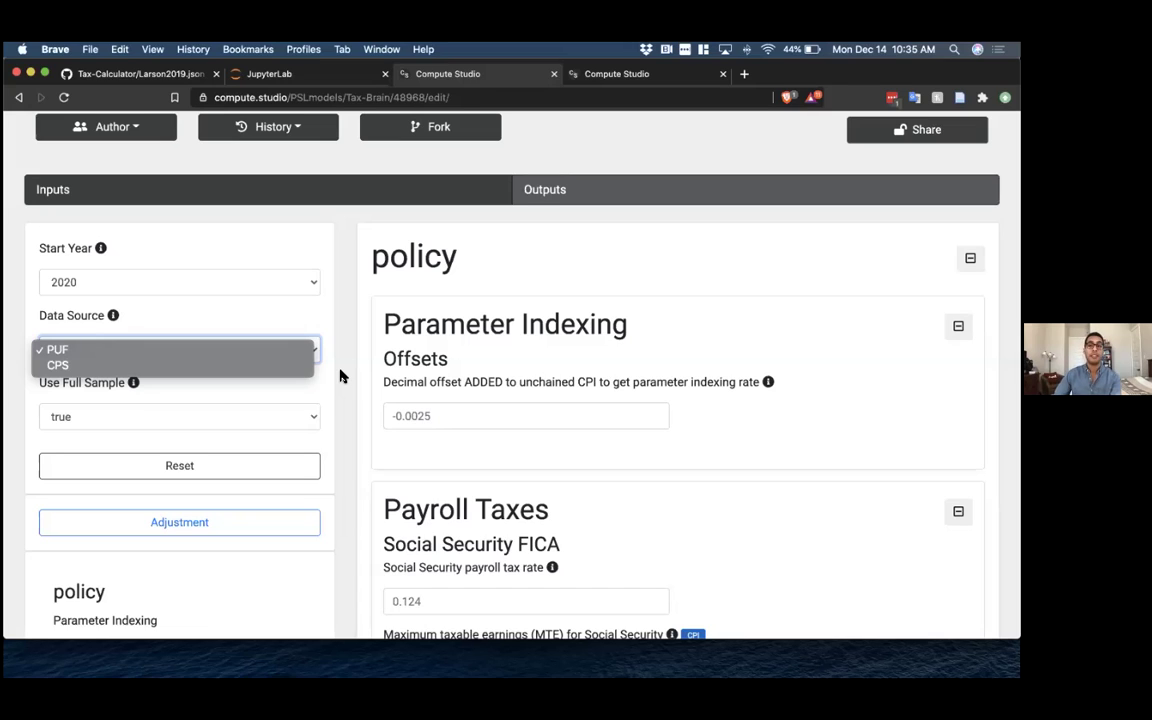
{"action": "left_click", "coordinate": [340, 376]}
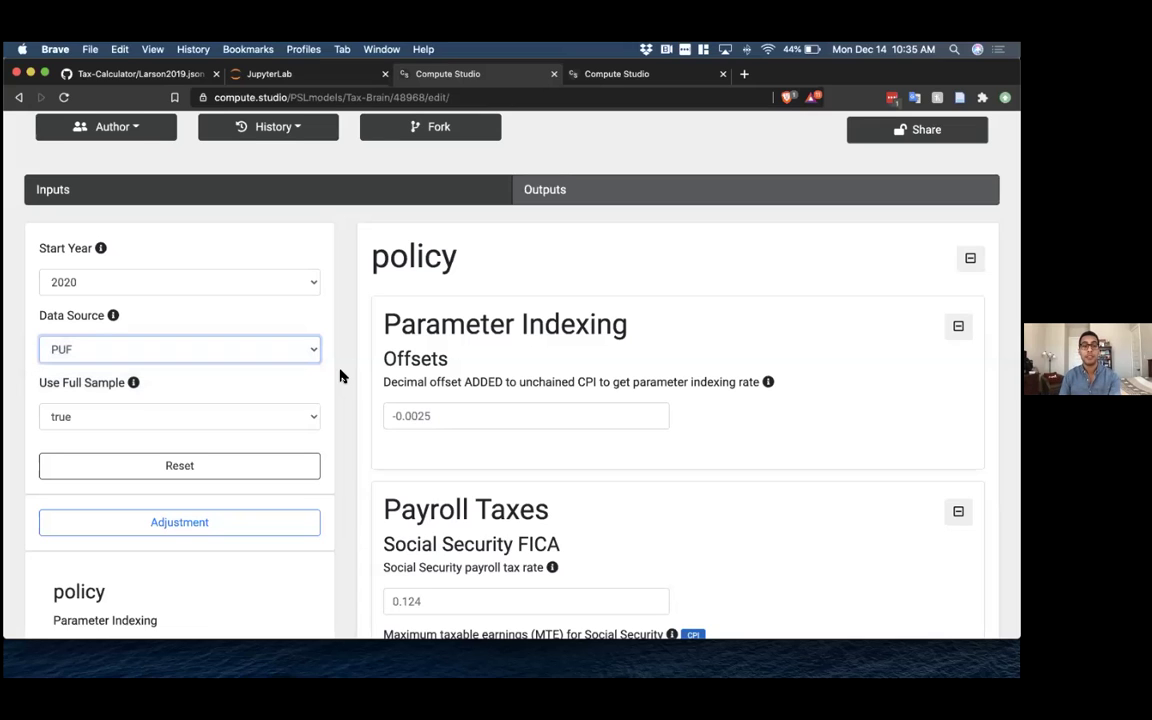
{"action": "left_click", "coordinate": [340, 376]}
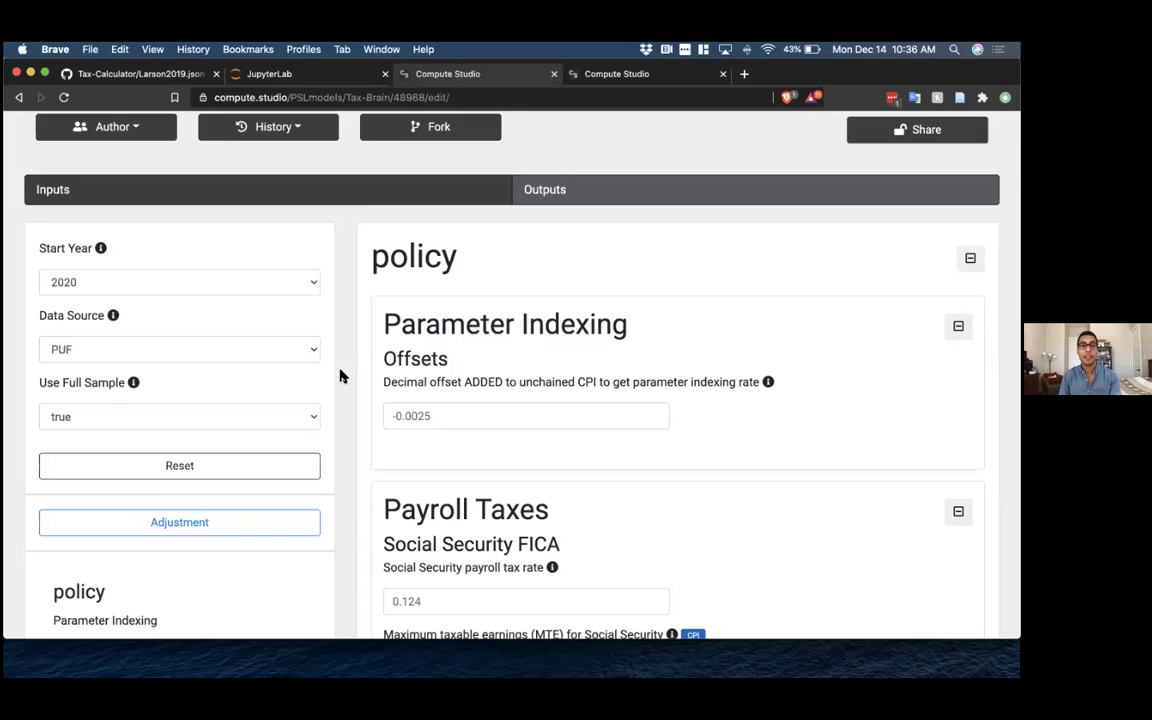
- Look over the policy parameter categories and the Parameter Indexing and Payroll Taxes sections
{"action": "scroll", "coordinate": [340, 376], "scroll_direction": "down", "scroll_amount": 2}
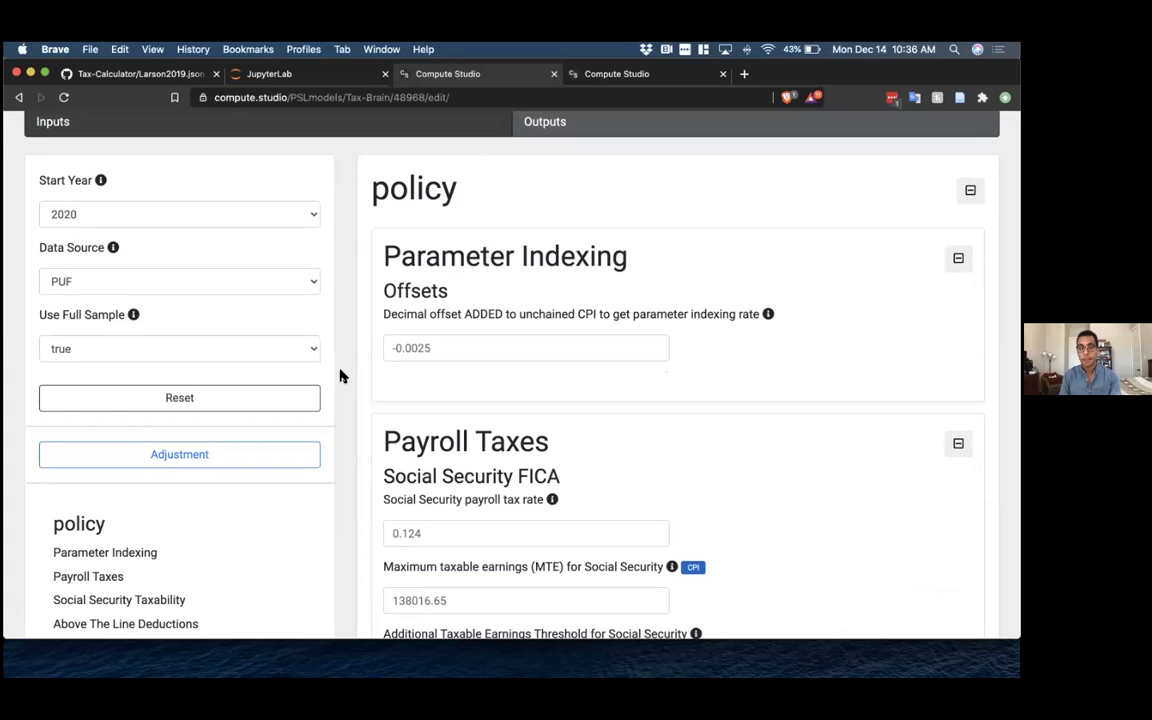
{"action": "scroll", "coordinate": [340, 375], "scroll_direction": "down", "scroll_amount": 1}
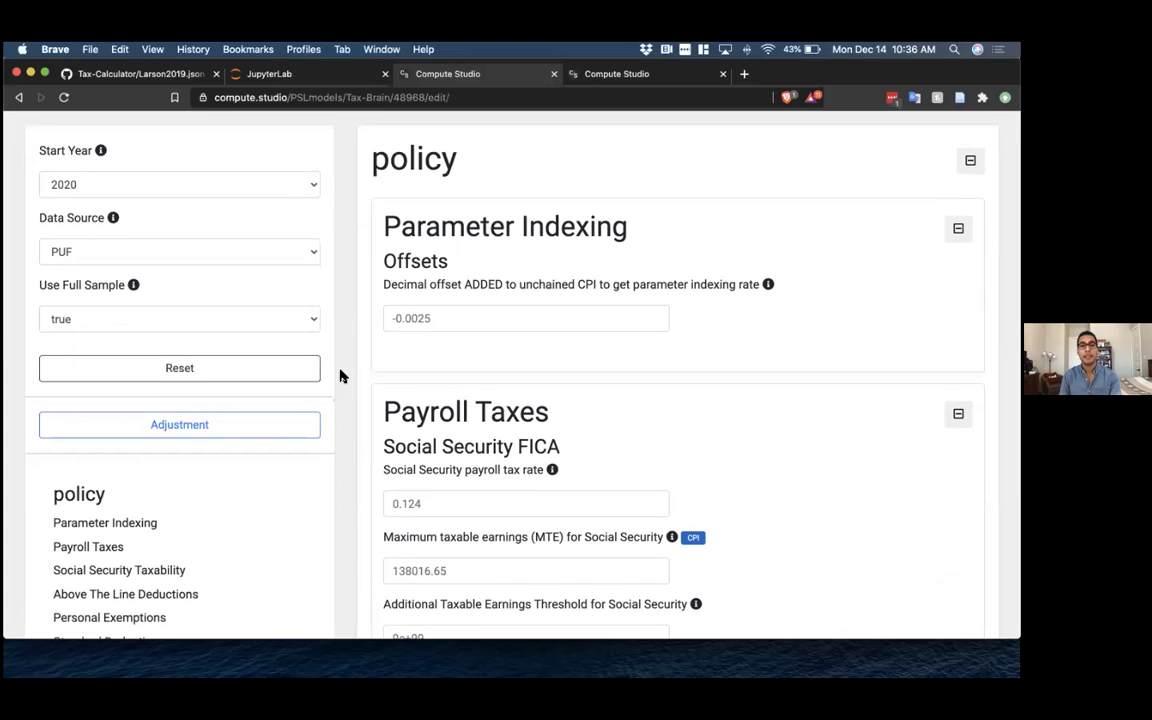
{"action": "scroll", "coordinate": [231, 465], "scroll_direction": "down", "scroll_amount": 2}
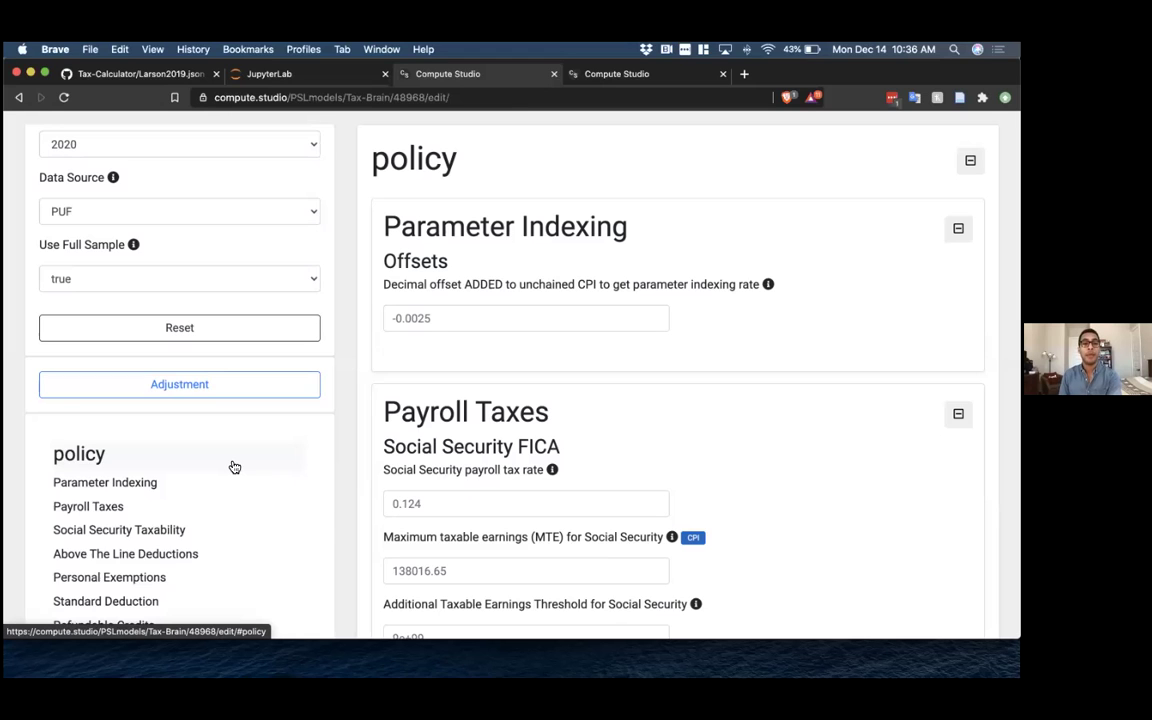
{"action": "scroll", "coordinate": [232, 466], "scroll_direction": "down", "scroll_amount": 6}
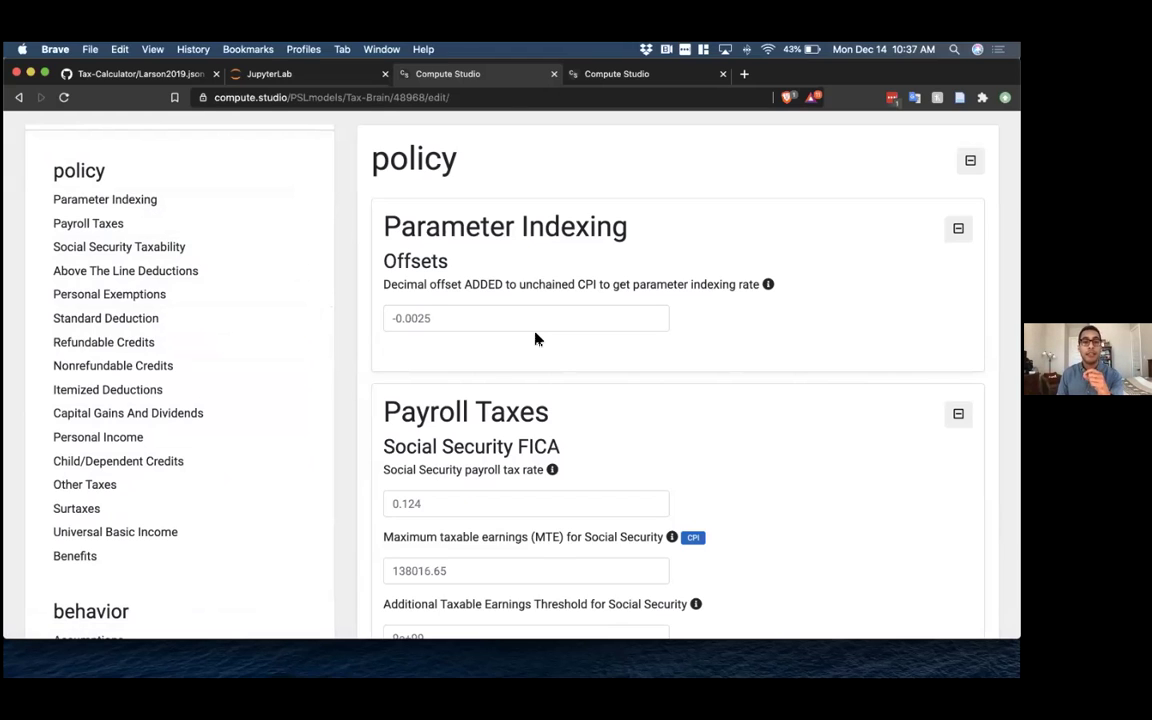
{"action": "scroll", "coordinate": [532, 383], "scroll_direction": "down", "scroll_amount": 4}
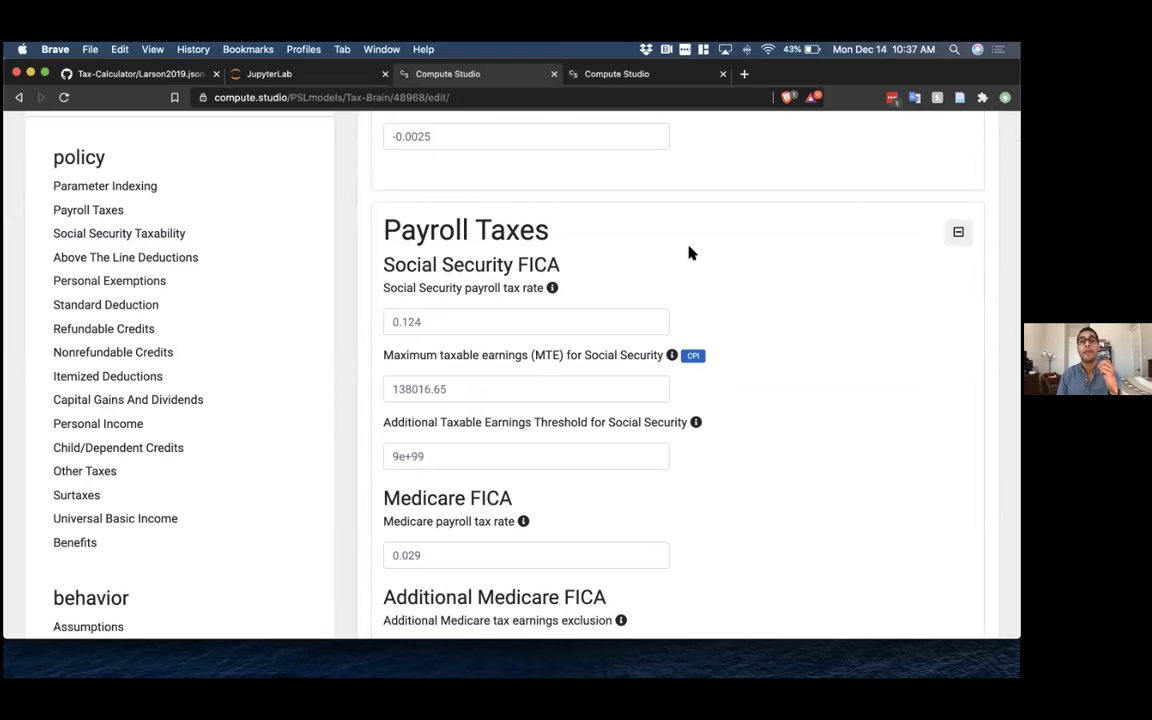
{"action": "scroll", "coordinate": [689, 253], "scroll_direction": "up", "scroll_amount": 2}
{"action": "scroll", "coordinate": [689, 253], "scroll_direction": "down", "scroll_amount": 1}
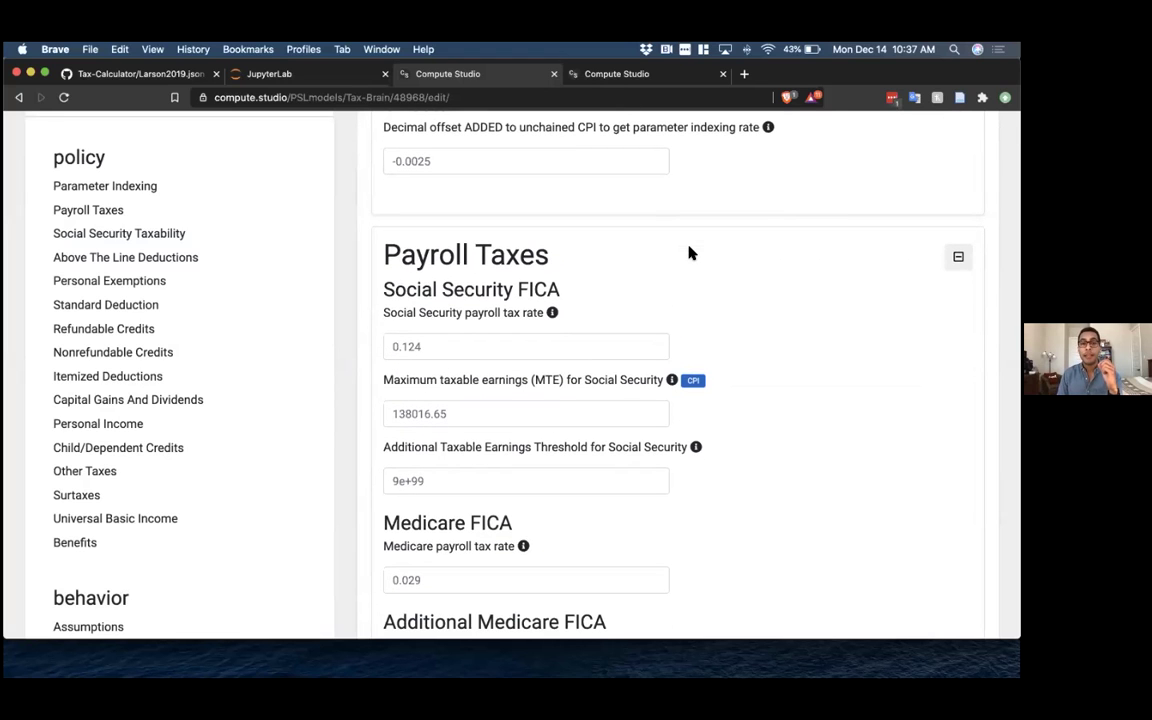
{"action": "scroll", "coordinate": [487, 262], "scroll_direction": "down", "scroll_amount": 2}
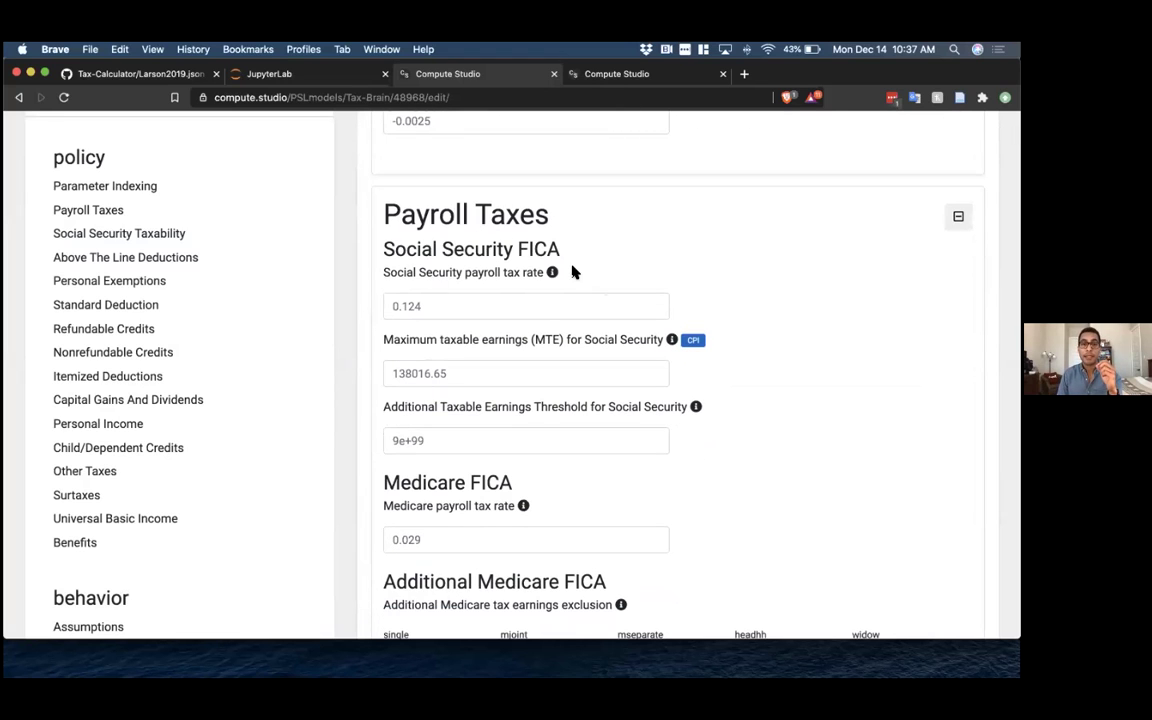
- Set the Social Security payroll tax rate under Payroll Taxes to 0.15
{"action": "left_click", "coordinate": [465, 308]}
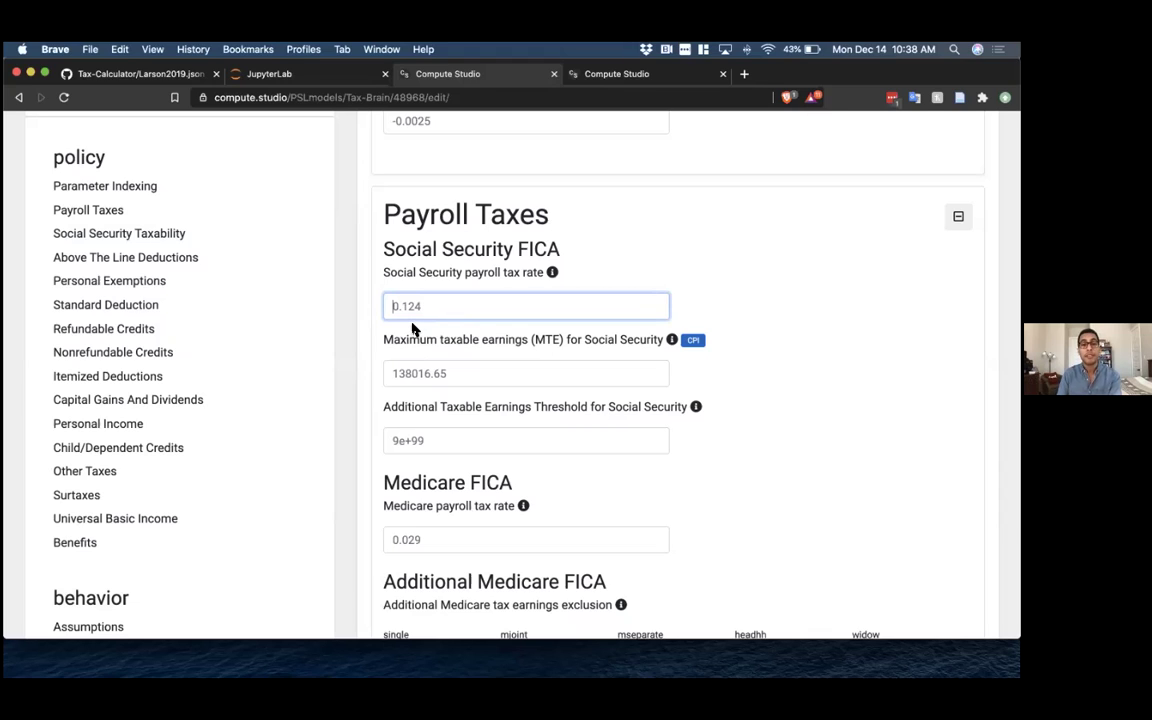
{"action": "key", "text": "BackSpace"}
{"action": "key", "text": "BackSpace"}
{"action": "key", "text": "BackSpace"}
{"action": "key", "text": "BackSpace"}
{"action": "type", "text": ".15"}
{"action": "left_click", "coordinate": [757, 232]}
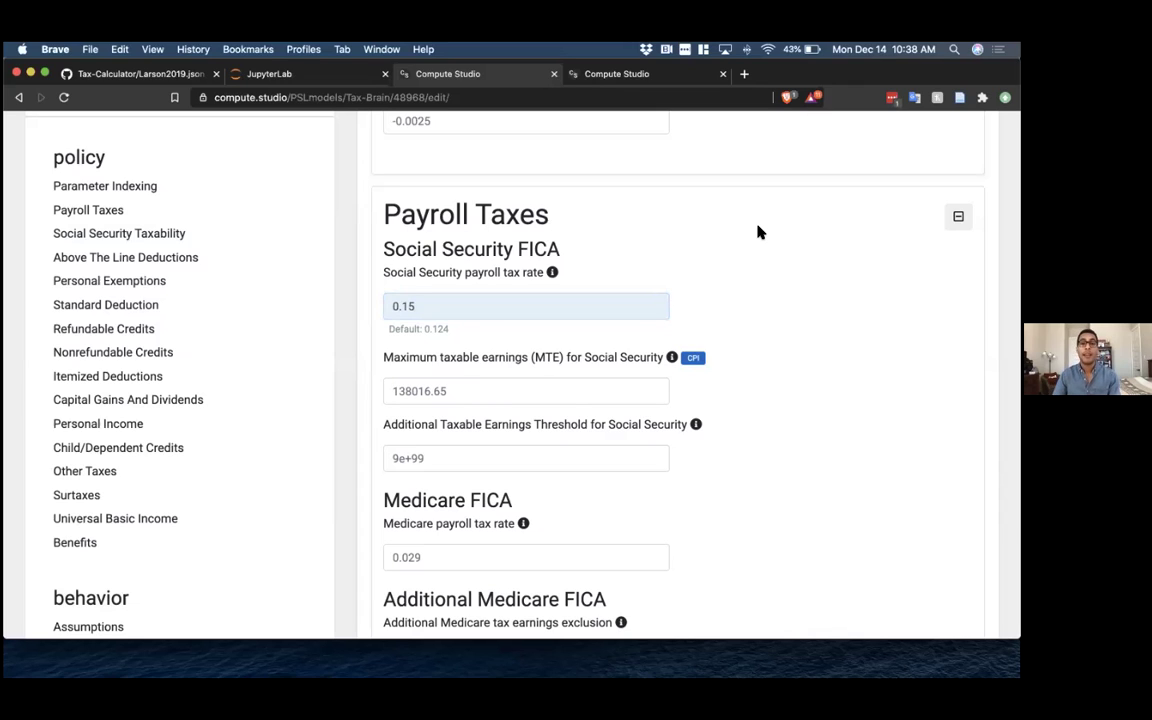
- Try a Medicare payroll tax rate of 1.50 and examine the validation feedback beneath the value
{"action": "scroll", "coordinate": [757, 232], "scroll_direction": "down", "scroll_amount": 1}
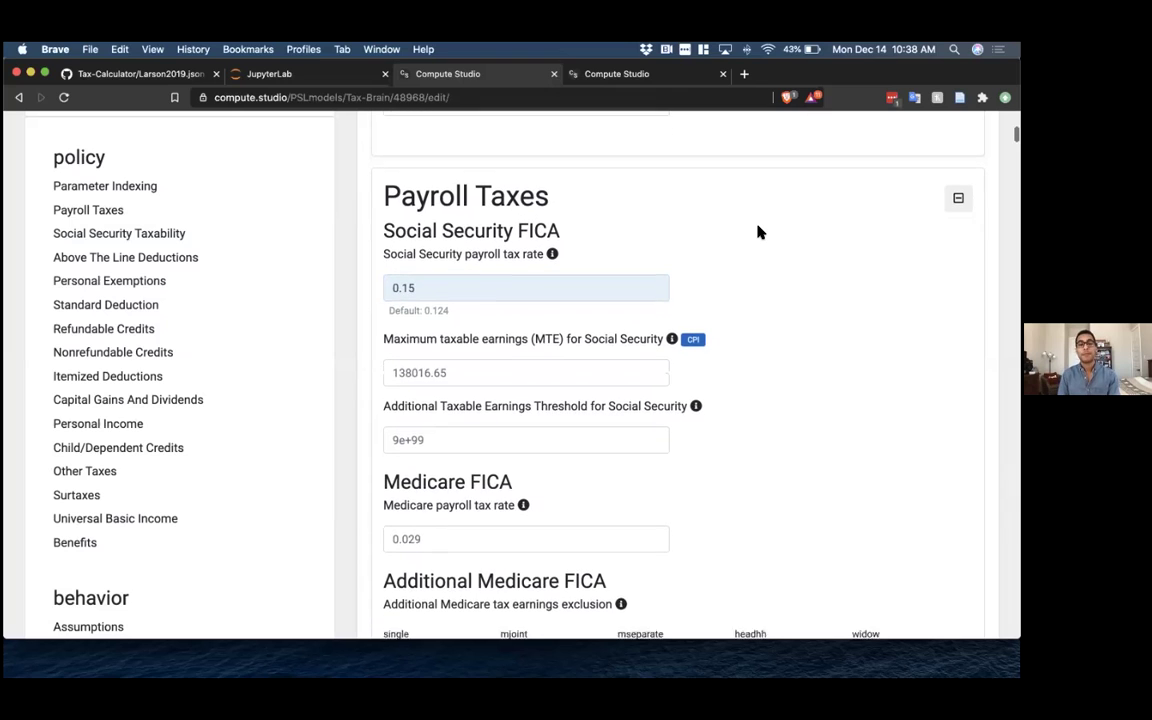
{"action": "scroll", "coordinate": [757, 232], "scroll_direction": "down", "scroll_amount": 2}
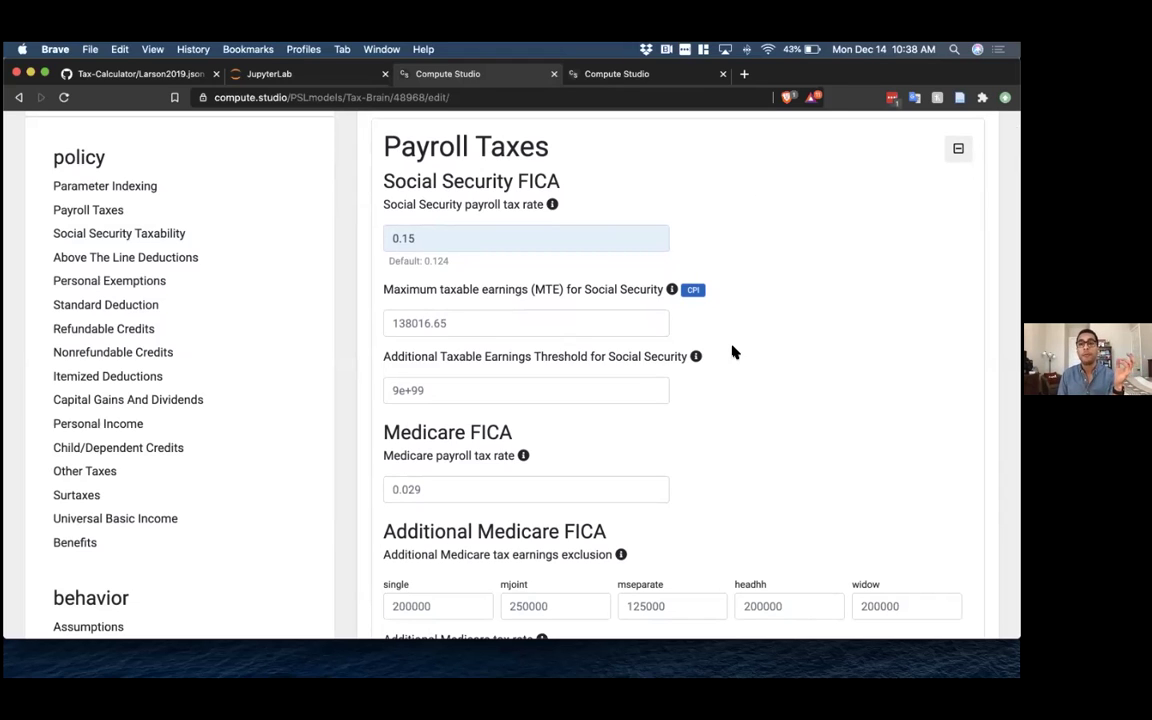
{"action": "scroll", "coordinate": [732, 352], "scroll_direction": "down", "scroll_amount": 1}
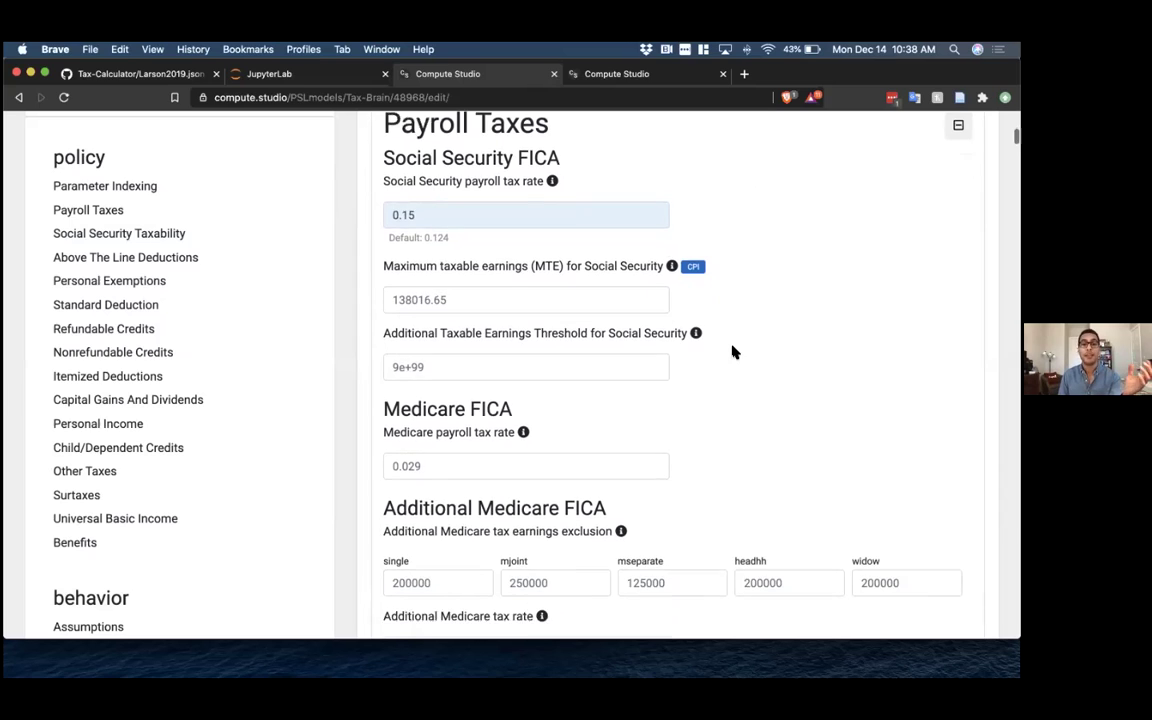
{"action": "left_click", "coordinate": [465, 436]}
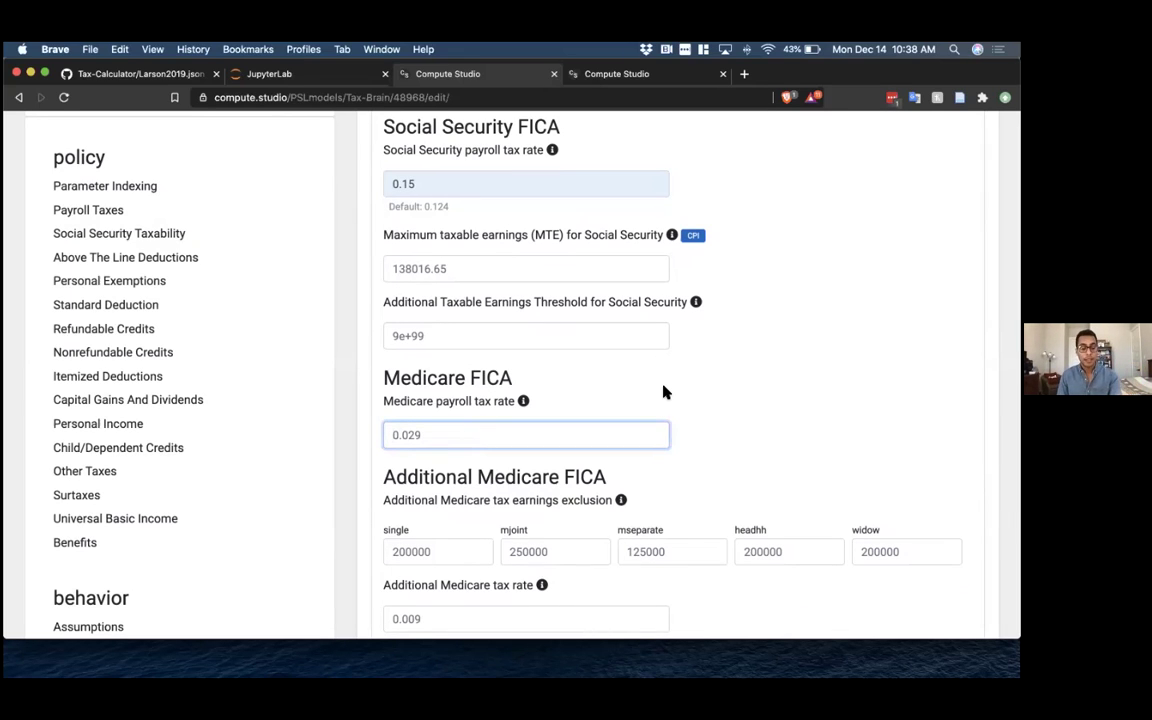
{"action": "key", "text": "super+a"}
{"action": "type", "text": "1.50"}
{"action": "left_click", "coordinate": [707, 375]}
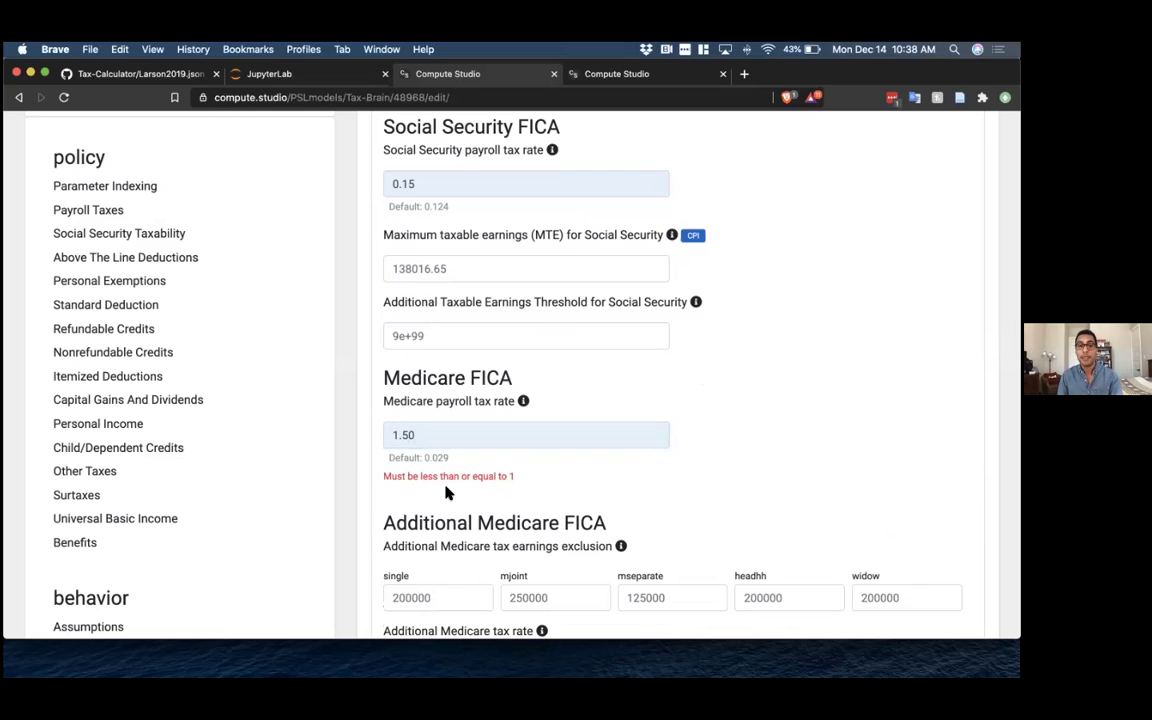
{"action": "double_click", "coordinate": [388, 477]}
{"action": "left_click_drag", "start_coordinate": [451, 480], "coordinate": [530, 488]}
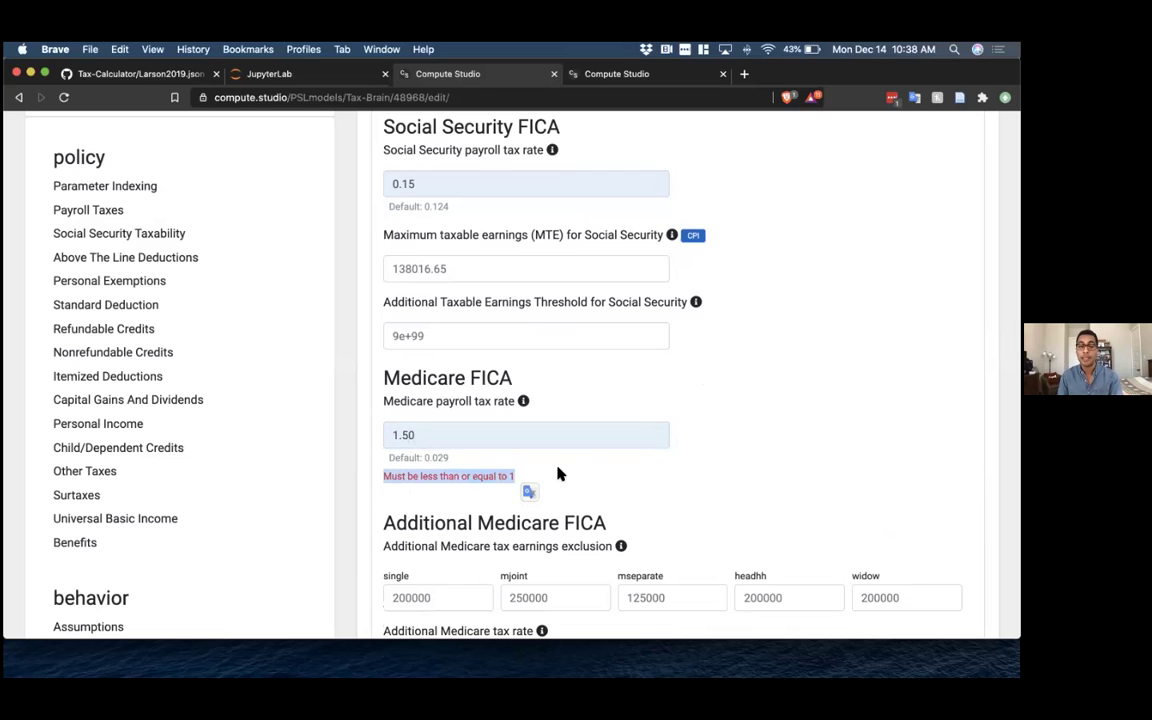
{"action": "left_click", "coordinate": [558, 474]}
- Clear the custom Medicare payroll tax rate to restore its default
{"action": "left_click", "coordinate": [476, 434]}
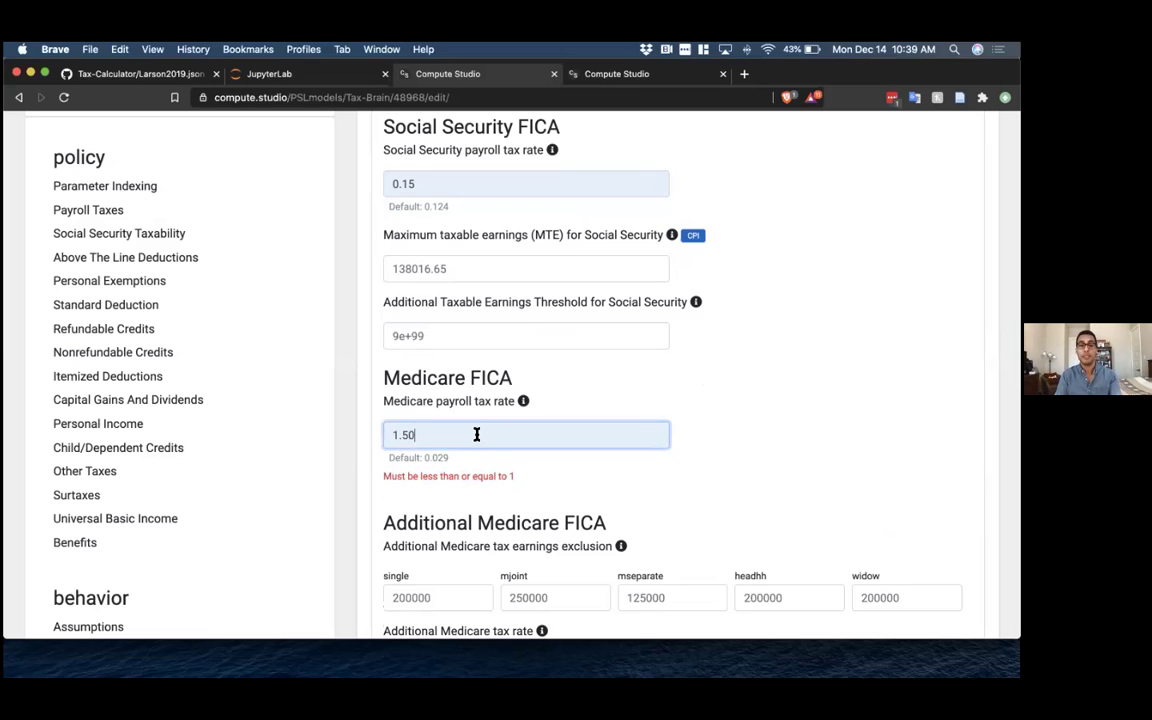
{"action": "key", "text": "BackSpace"}
{"action": "key", "text": "BackSpace"}
{"action": "key", "text": "BackSpace"}
{"action": "key", "text": "BackSpace"}
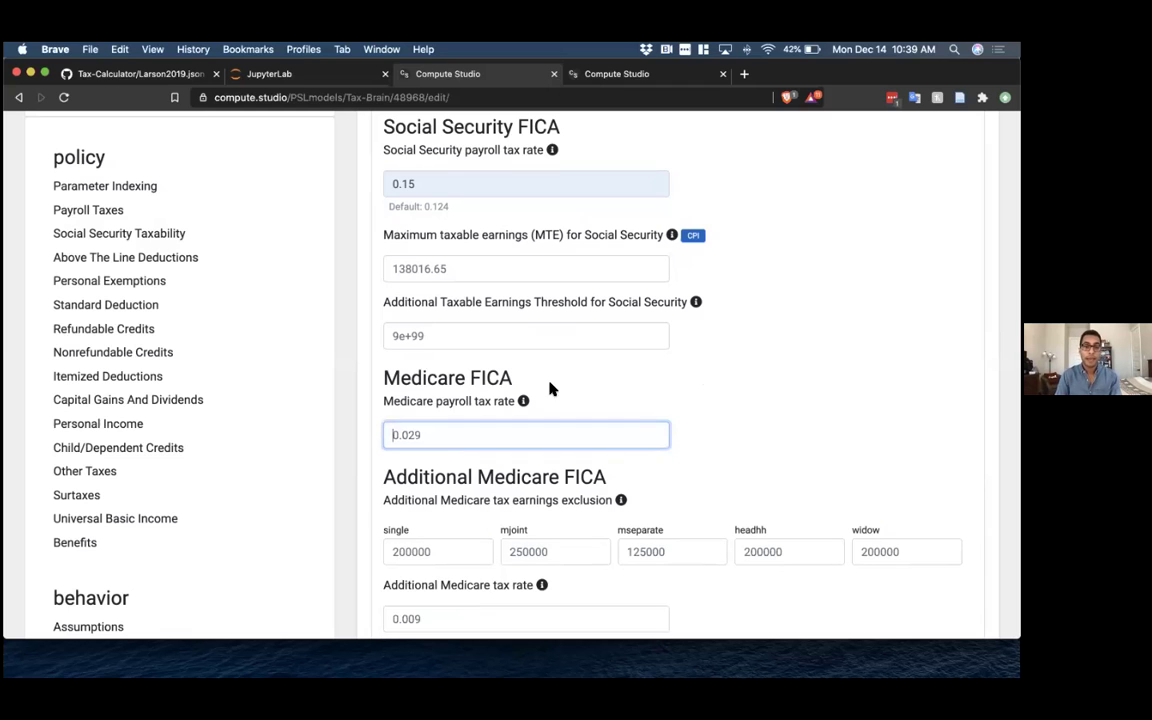
{"action": "left_click", "coordinate": [596, 366]}
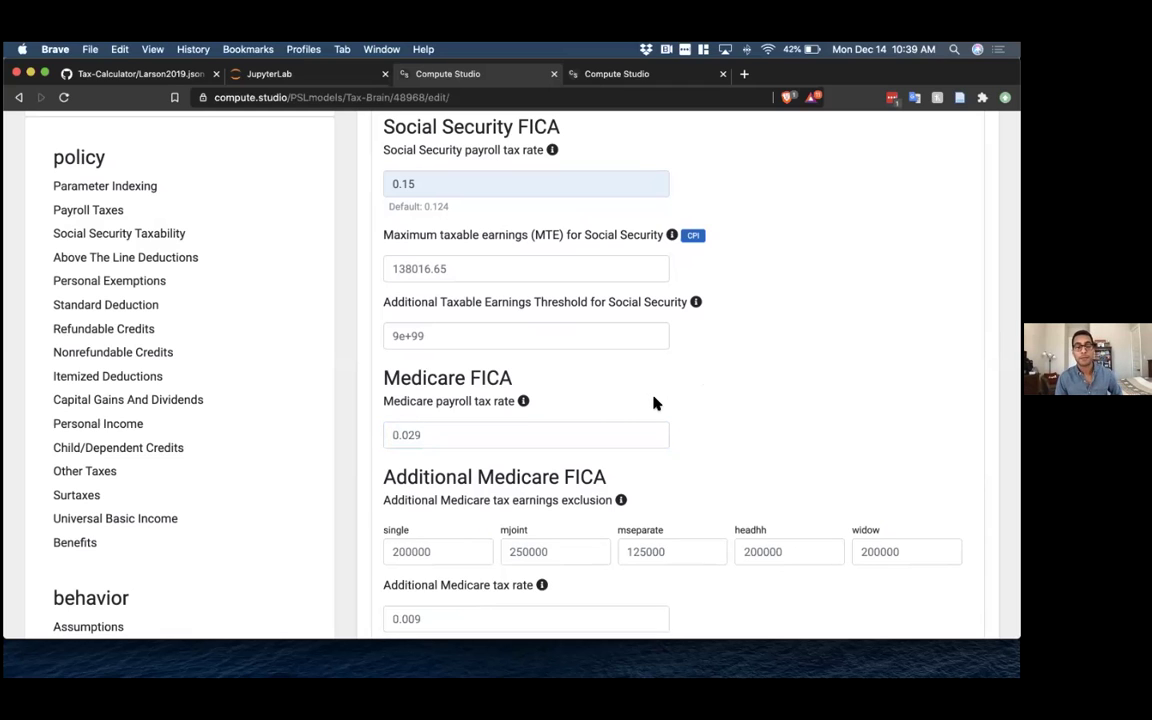
- Set the adjustment for student loan interest haircut under Above The Line Deductions to .5
{"action": "scroll", "coordinate": [655, 403], "scroll_direction": "down", "scroll_amount": 3}
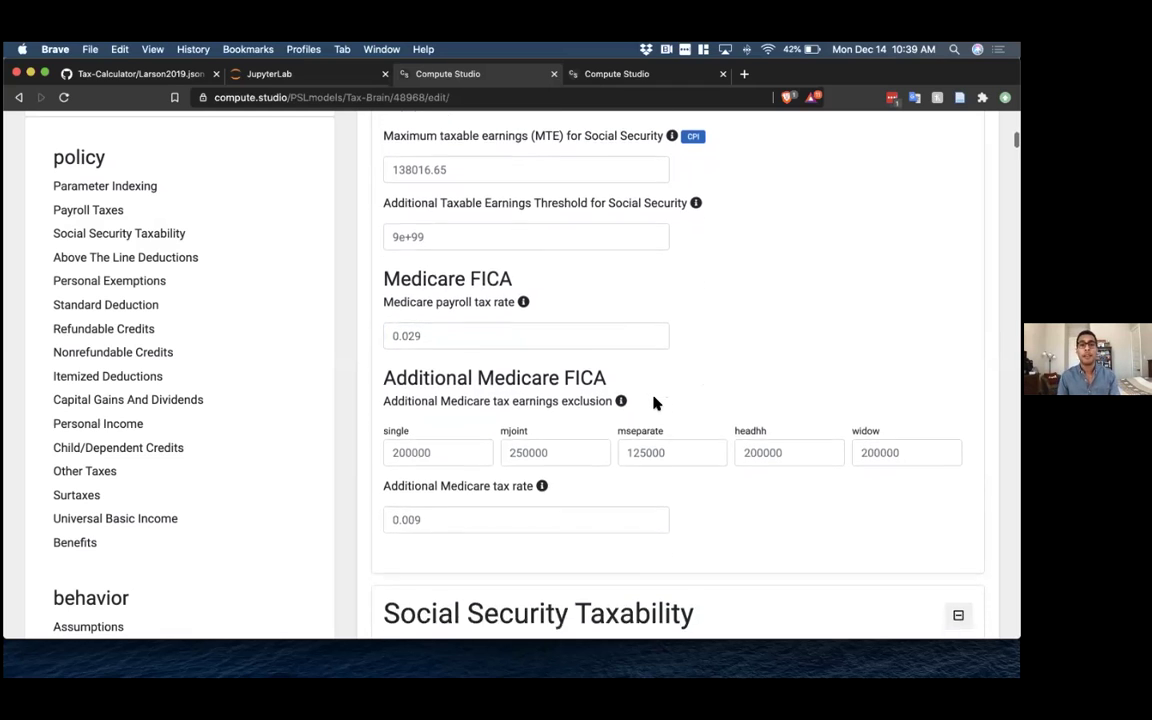
{"action": "scroll", "coordinate": [645, 402], "scroll_direction": "down", "scroll_amount": 1}
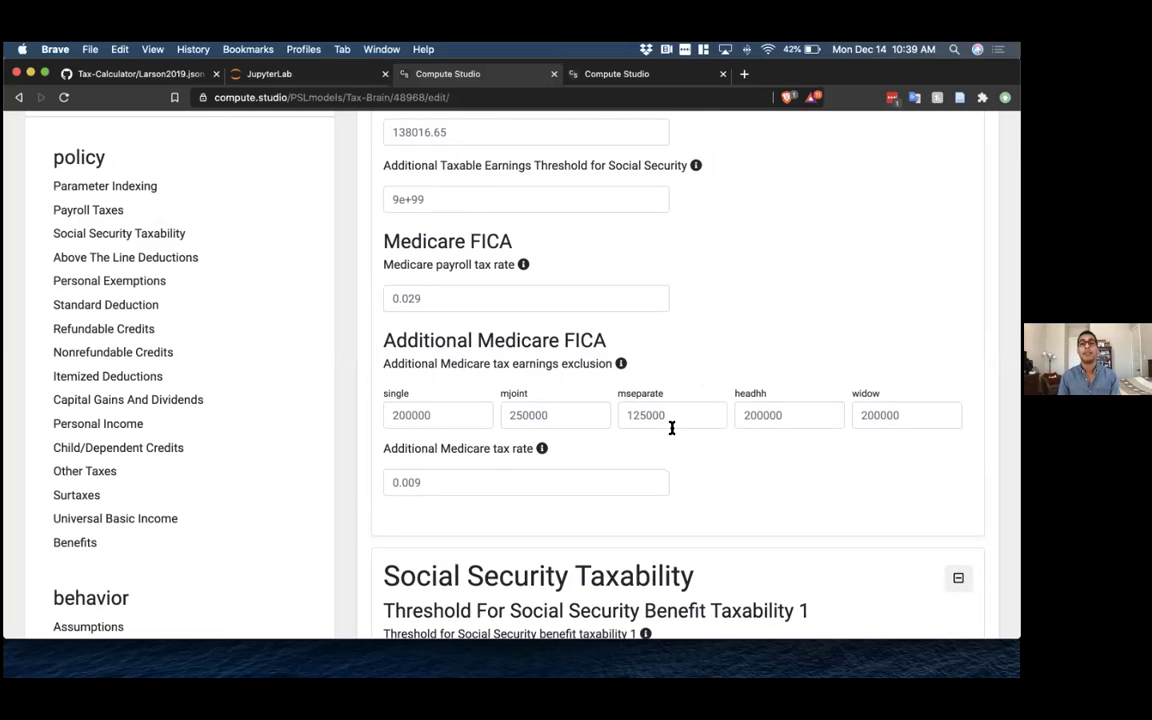
{"action": "scroll", "coordinate": [671, 428], "scroll_direction": "down", "scroll_amount": 2}
{"action": "scroll", "coordinate": [671, 432], "scroll_direction": "down", "scroll_amount": 5}
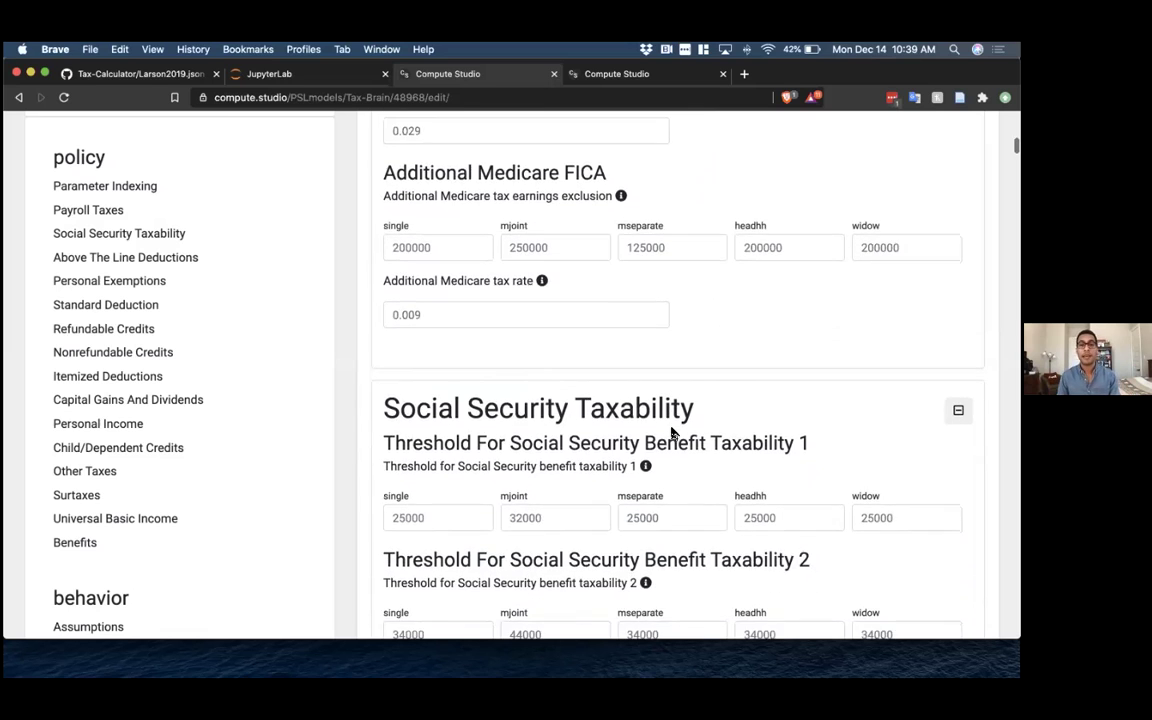
{"action": "scroll", "coordinate": [671, 432], "scroll_direction": "down", "scroll_amount": 2}
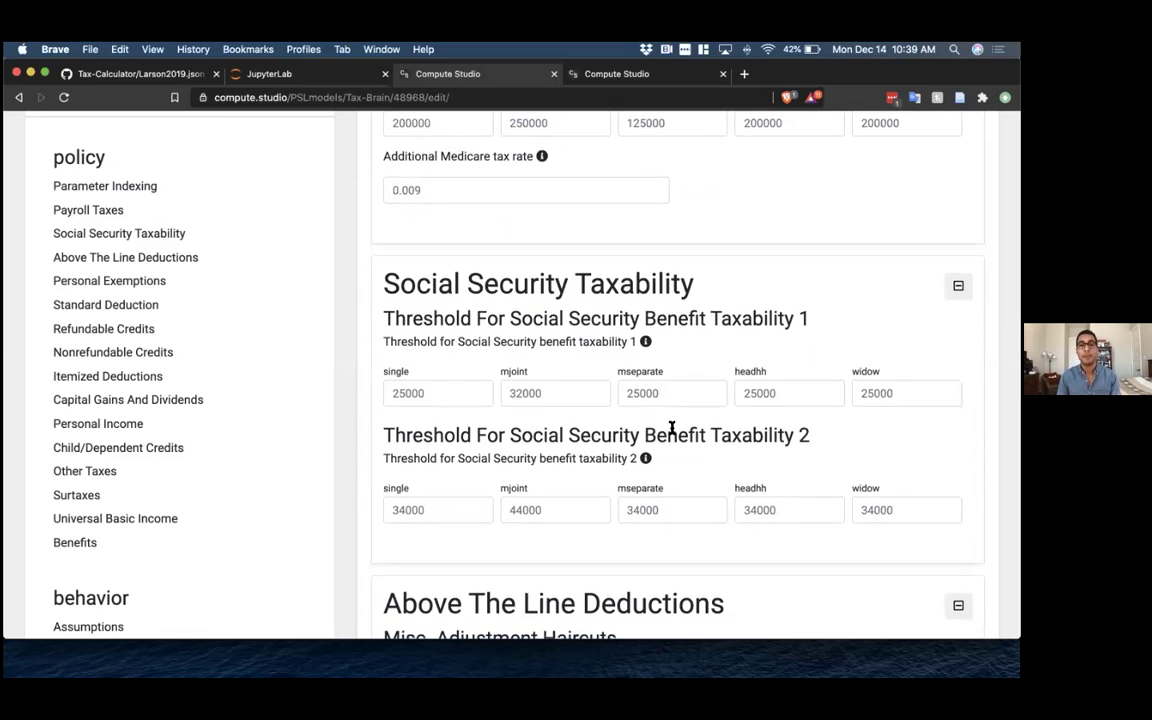
{"action": "scroll", "coordinate": [671, 428], "scroll_direction": "down", "scroll_amount": 5}
{"action": "scroll", "coordinate": [671, 420], "scroll_direction": "down", "scroll_amount": 10}
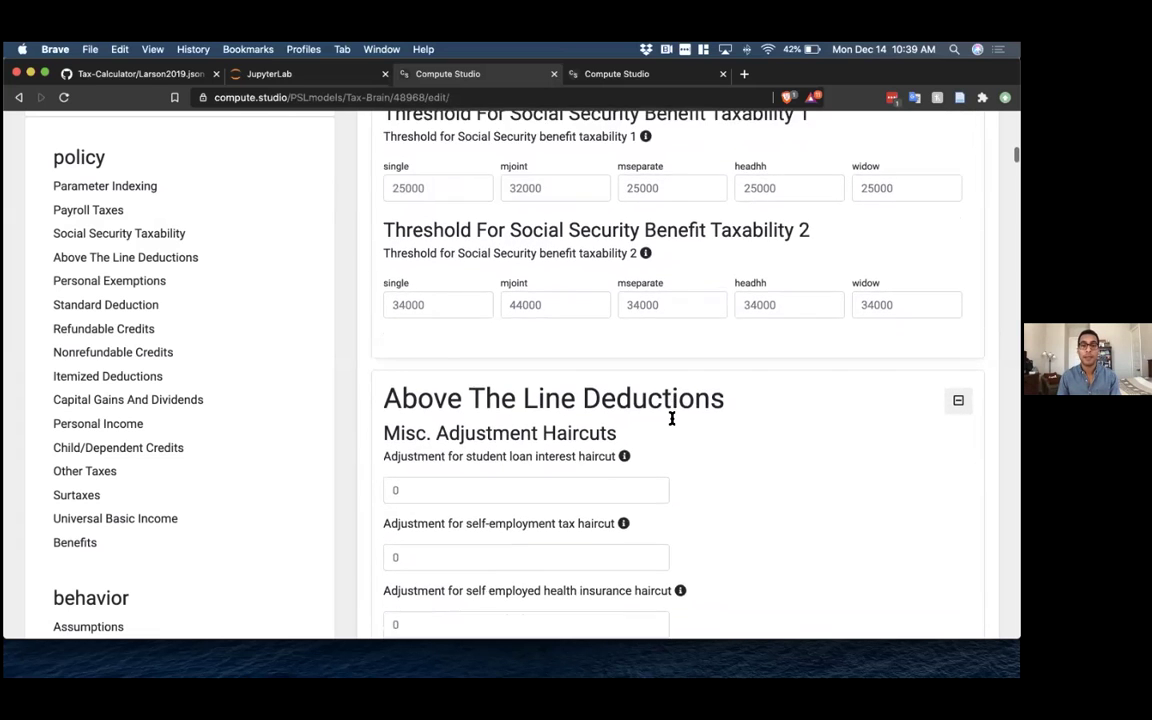
{"action": "scroll", "coordinate": [671, 423], "scroll_direction": "up", "scroll_amount": 4}
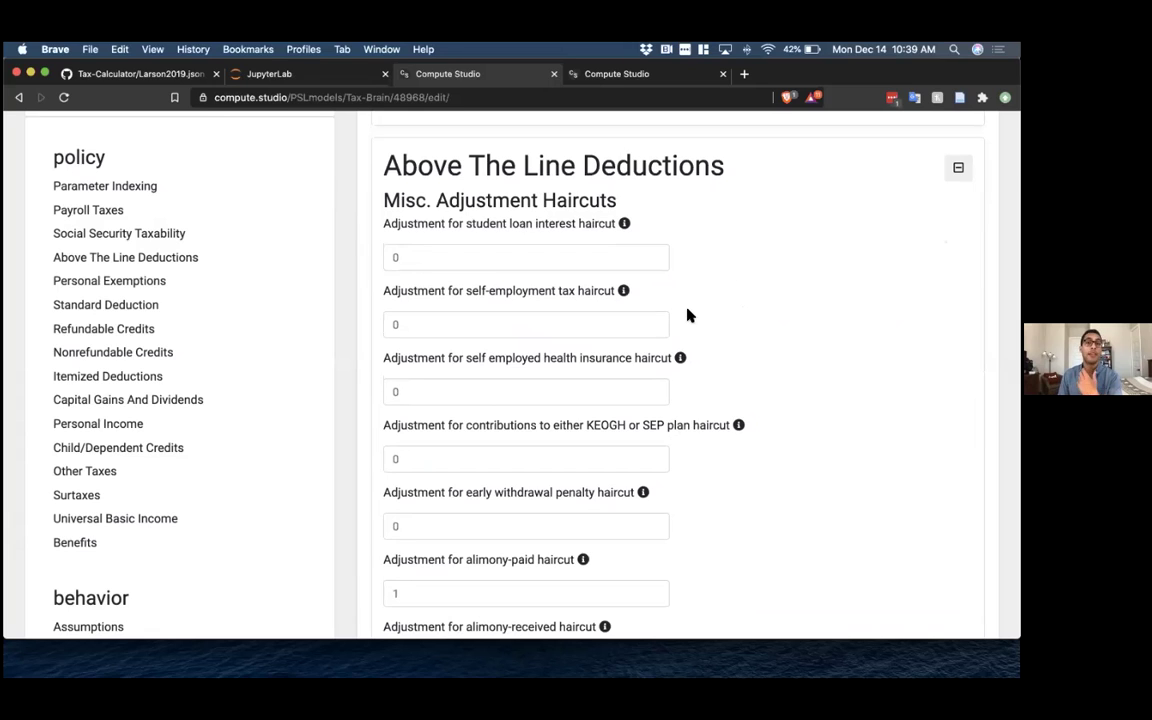
{"action": "left_click", "coordinate": [641, 262]}
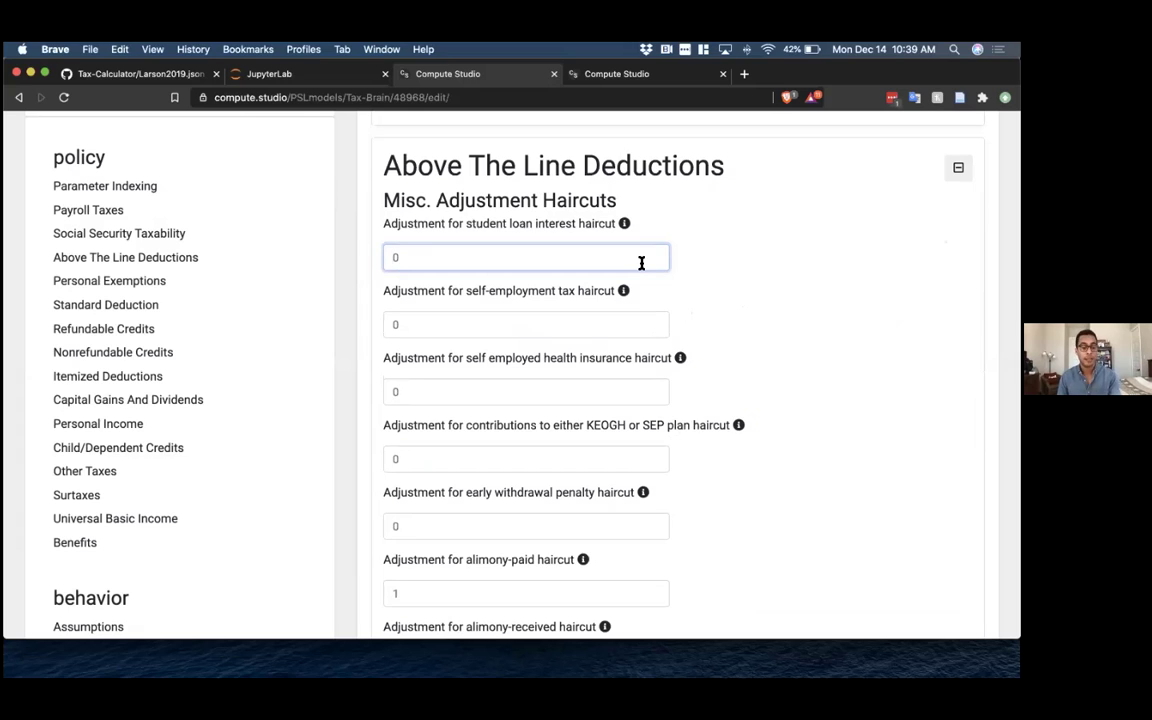
{"action": "type", "text": "1"}
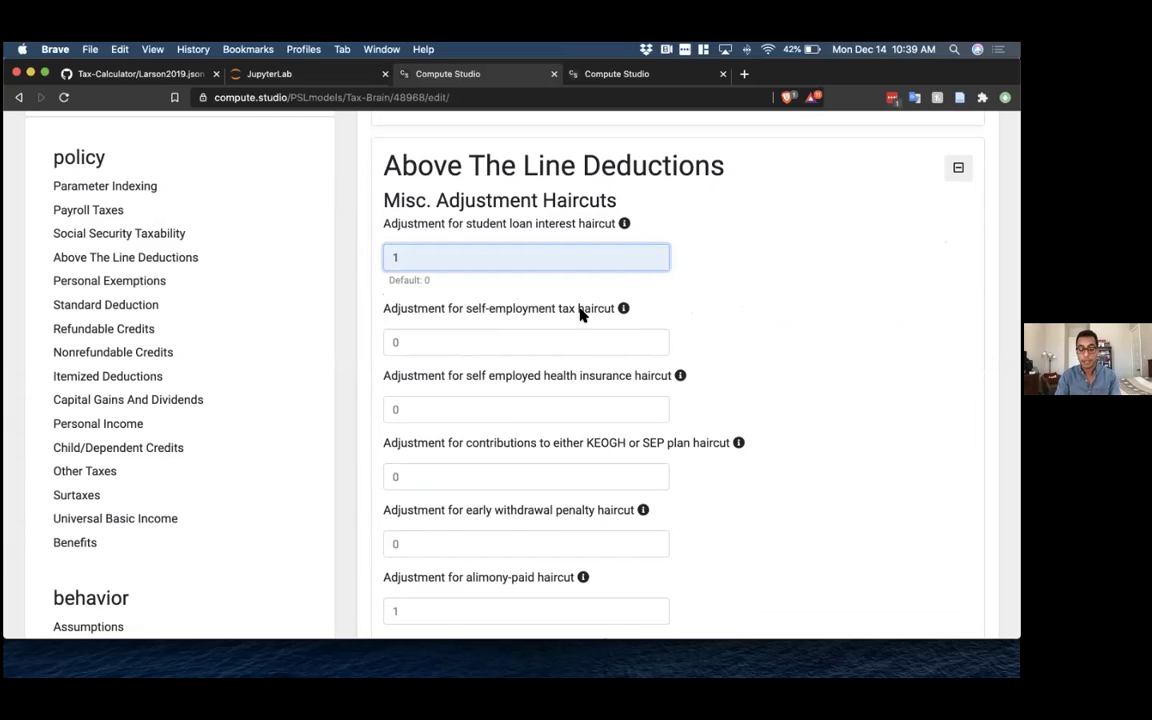
{"action": "key", "text": "BackSpace"}
{"action": "type", "text": ".5"}
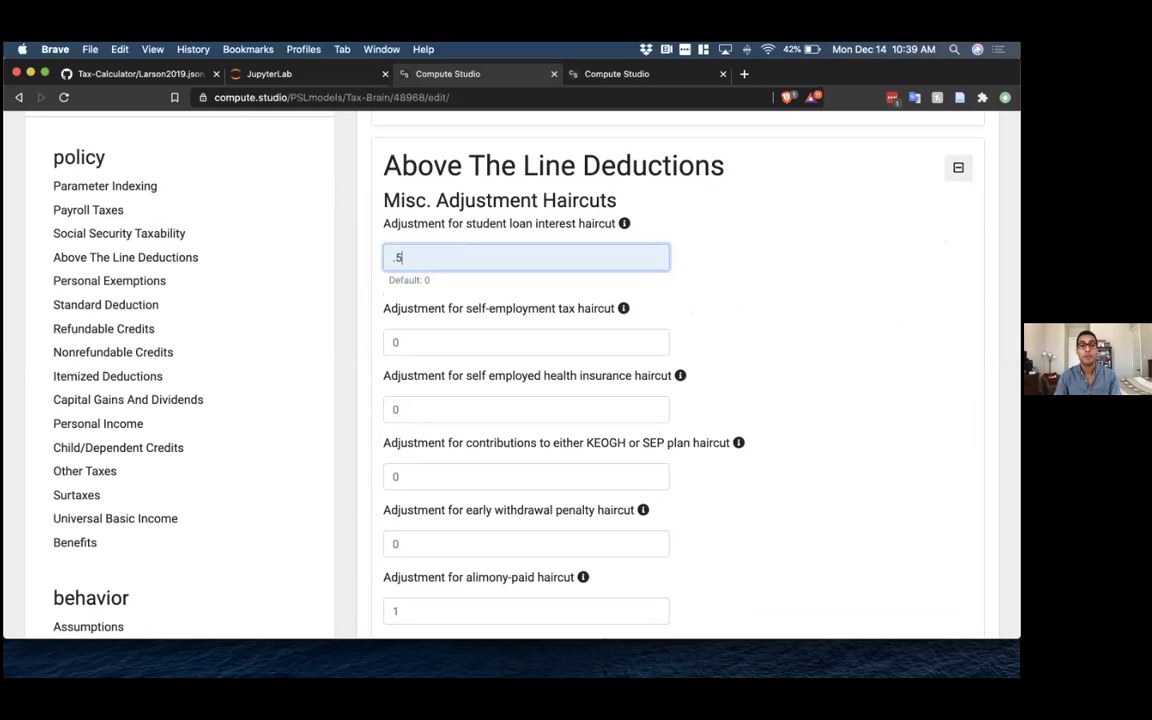
{"action": "left_click", "coordinate": [752, 321]}
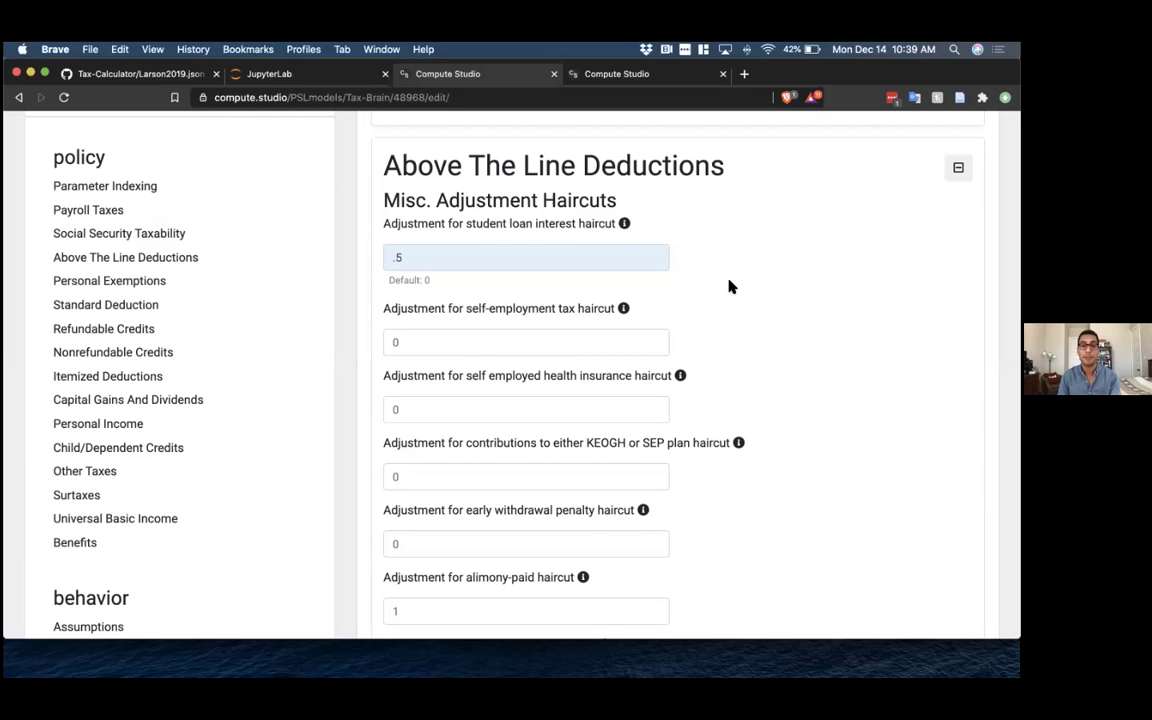
- Set the personal and dependent exemption amount under Personal Exemptions to 2000
{"action": "scroll", "coordinate": [729, 287], "scroll_direction": "down", "scroll_amount": 3}
{"action": "scroll", "coordinate": [729, 287], "scroll_direction": "down", "scroll_amount": 12}
{"action": "scroll", "coordinate": [729, 287], "scroll_direction": "down", "scroll_amount": 11}
{"action": "scroll", "coordinate": [729, 287], "scroll_direction": "down", "scroll_amount": 3}
{"action": "left_click", "coordinate": [660, 293]}
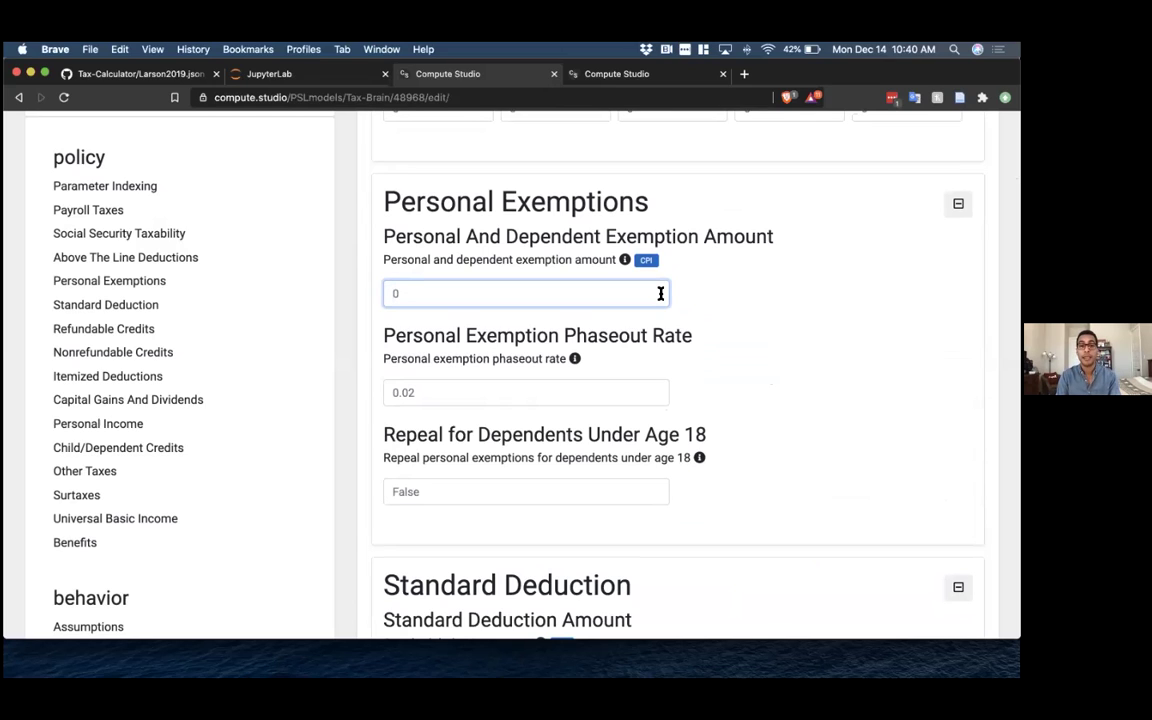
{"action": "type", "text": "2000"}
{"action": "left_click", "coordinate": [792, 288]}
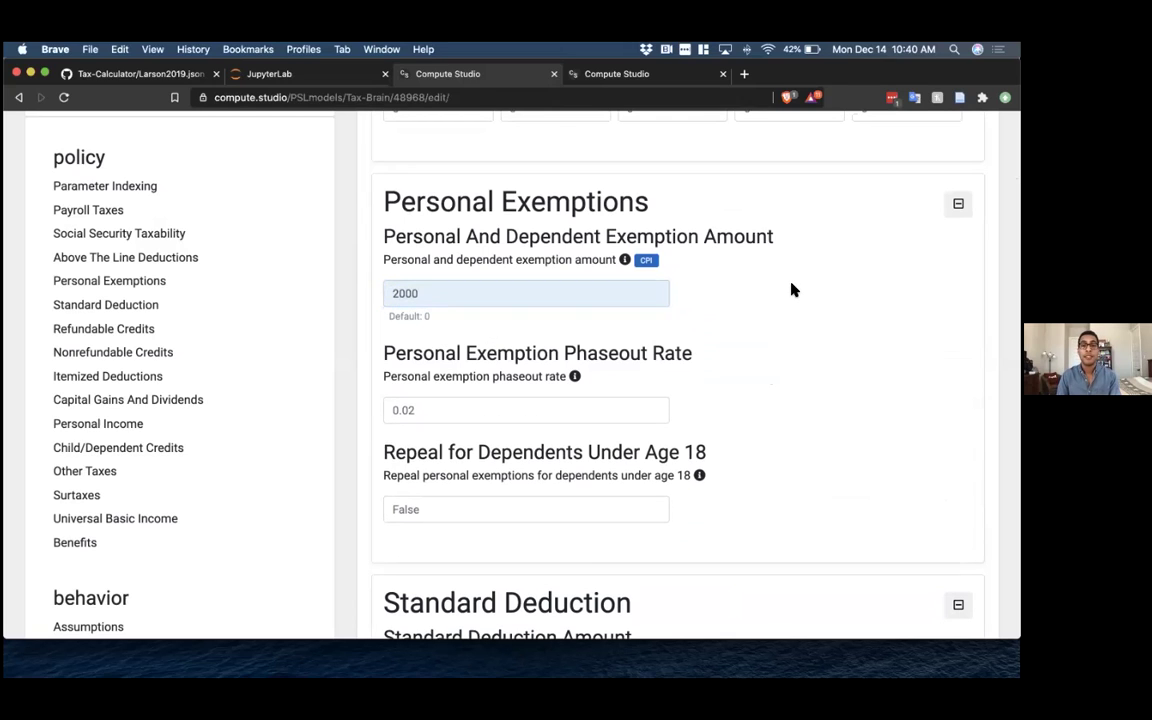
- Switch CPI indexing of the personal and dependent exemption amount off and back on, and check the parameter's description
{"action": "left_click", "coordinate": [647, 262]}
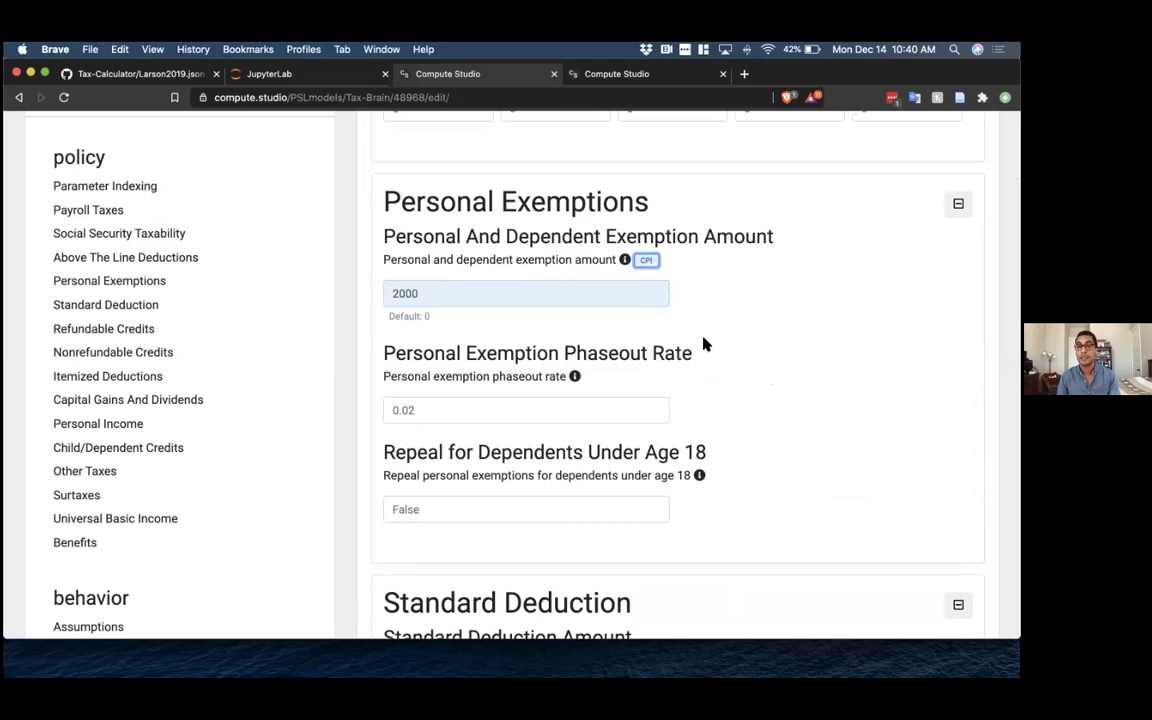
{"action": "left_click", "coordinate": [648, 262]}
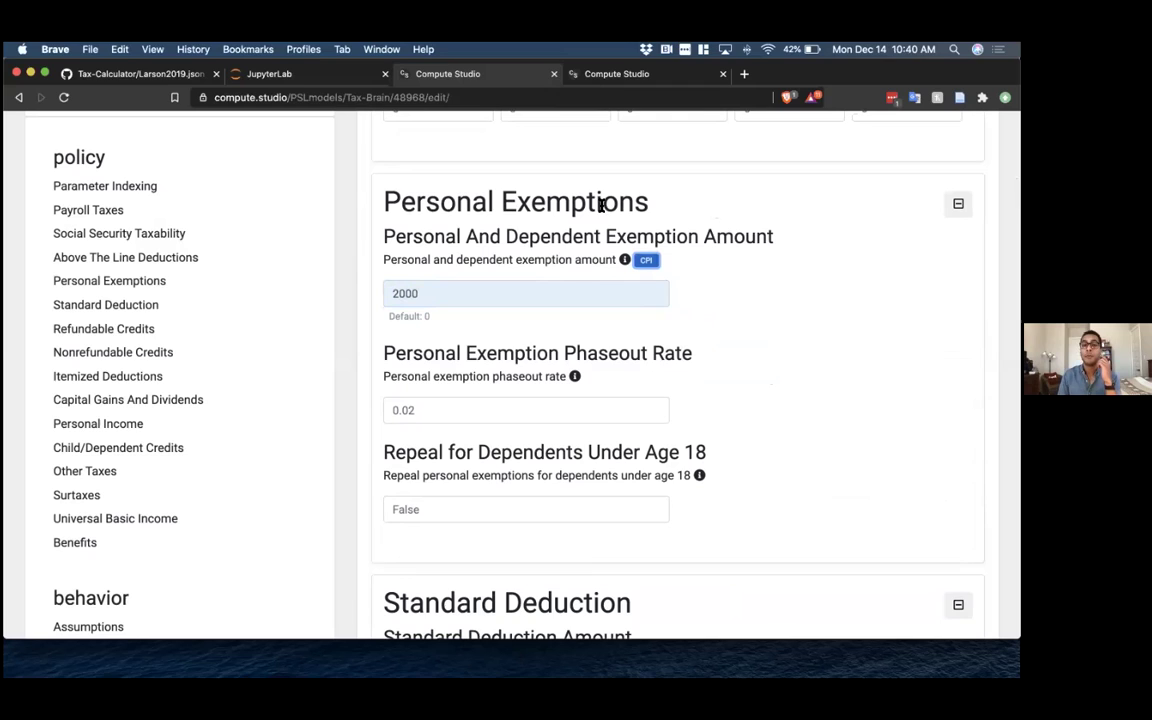
{"action": "mouse_move", "coordinate": [626, 261]}
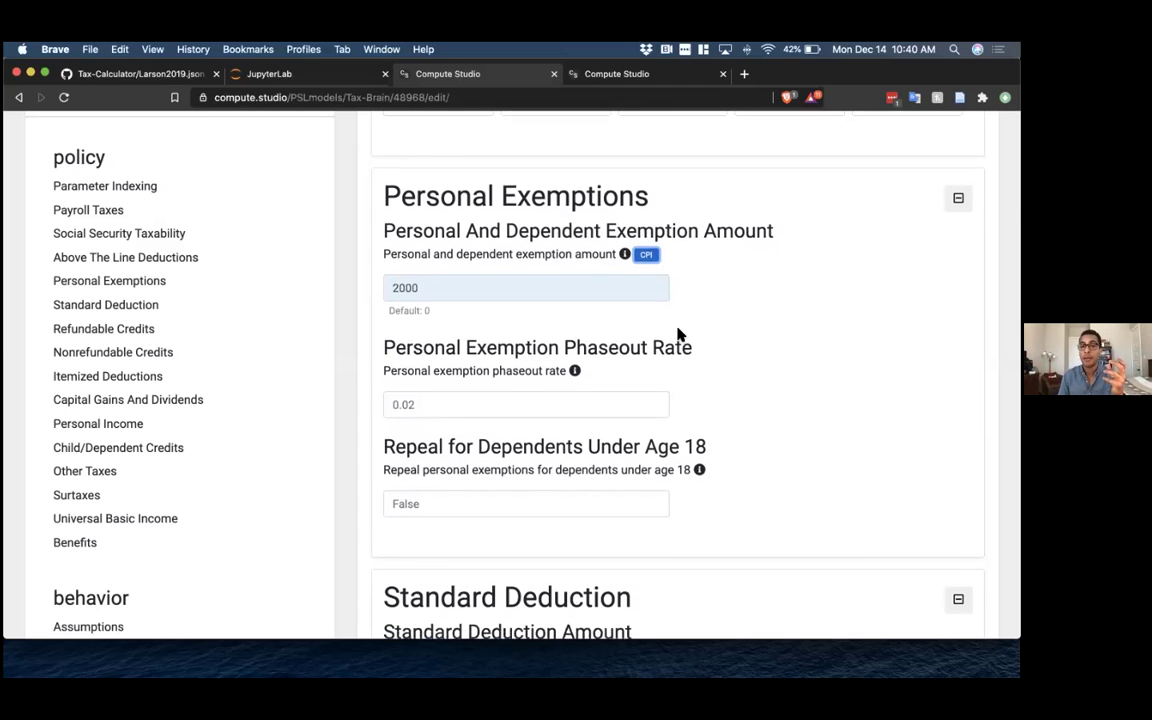
- Read the description of the personal exemption repeal for dependents under age 18 and look over the Standard Deduction section
{"action": "scroll", "coordinate": [680, 333], "scroll_direction": "down", "scroll_amount": 3}
{"action": "mouse_move", "coordinate": [699, 357]}
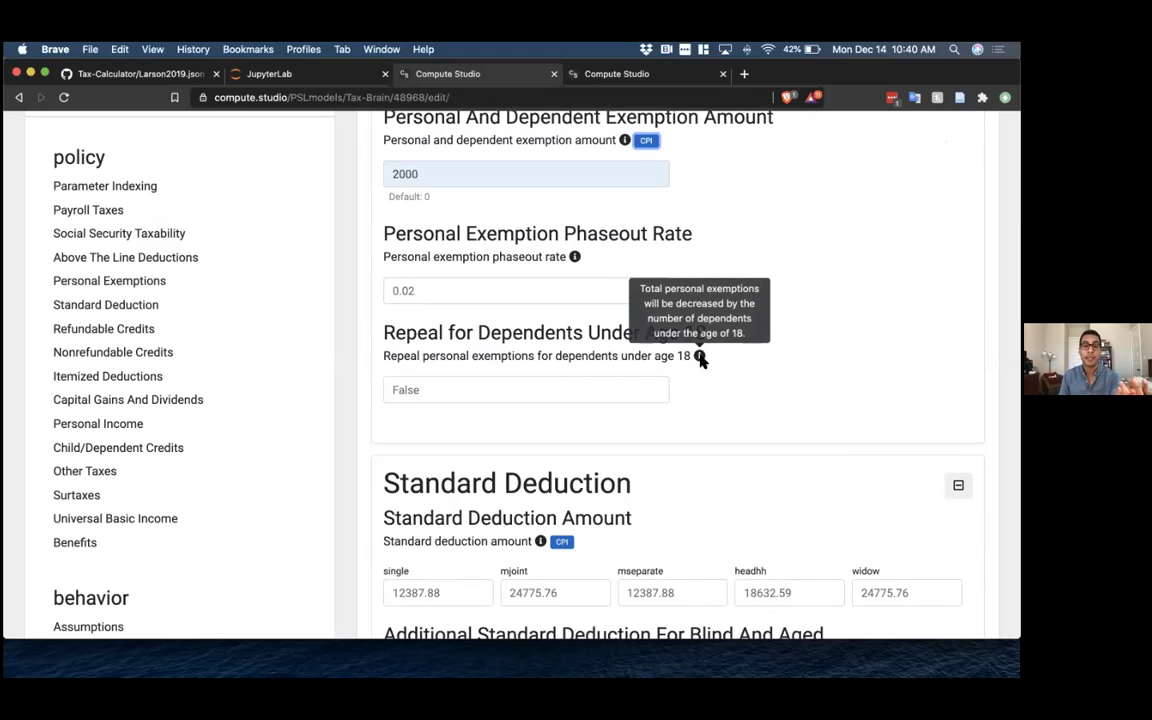
{"action": "scroll", "coordinate": [700, 360], "scroll_direction": "down", "scroll_amount": 3}
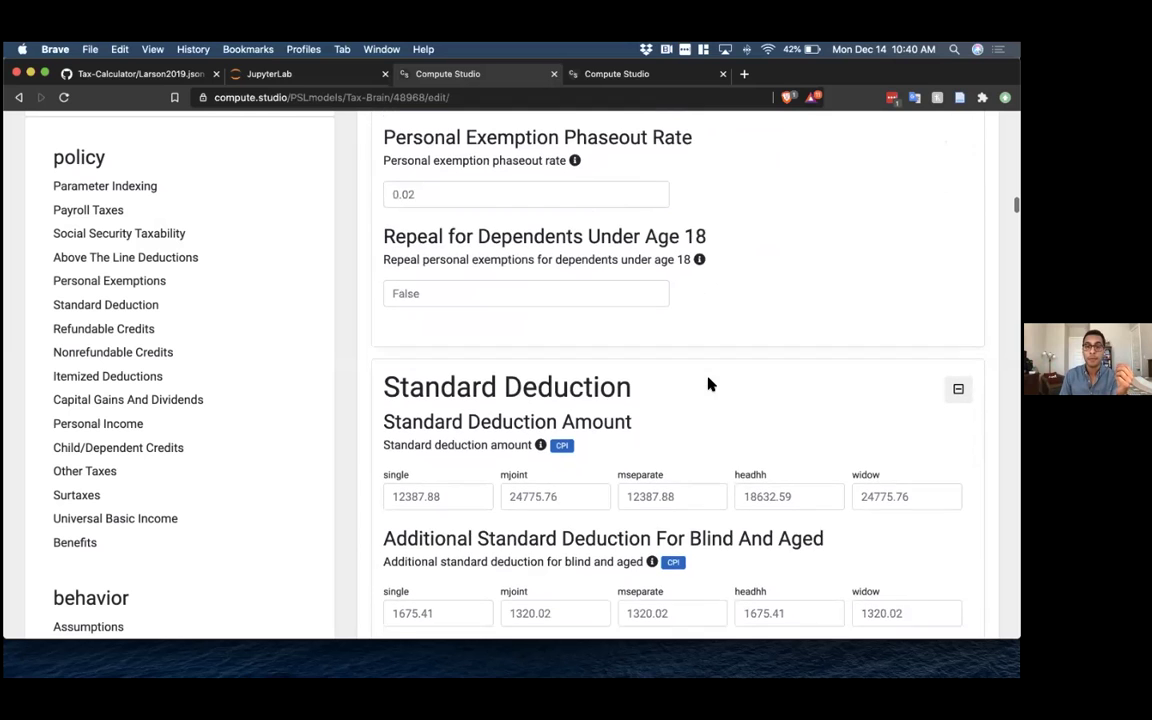
- Set the standard deduction amount to 10000 for single, 20000 for mjoint and 10000 for mseparate filers
{"action": "scroll", "coordinate": [707, 384], "scroll_direction": "down", "scroll_amount": 3}
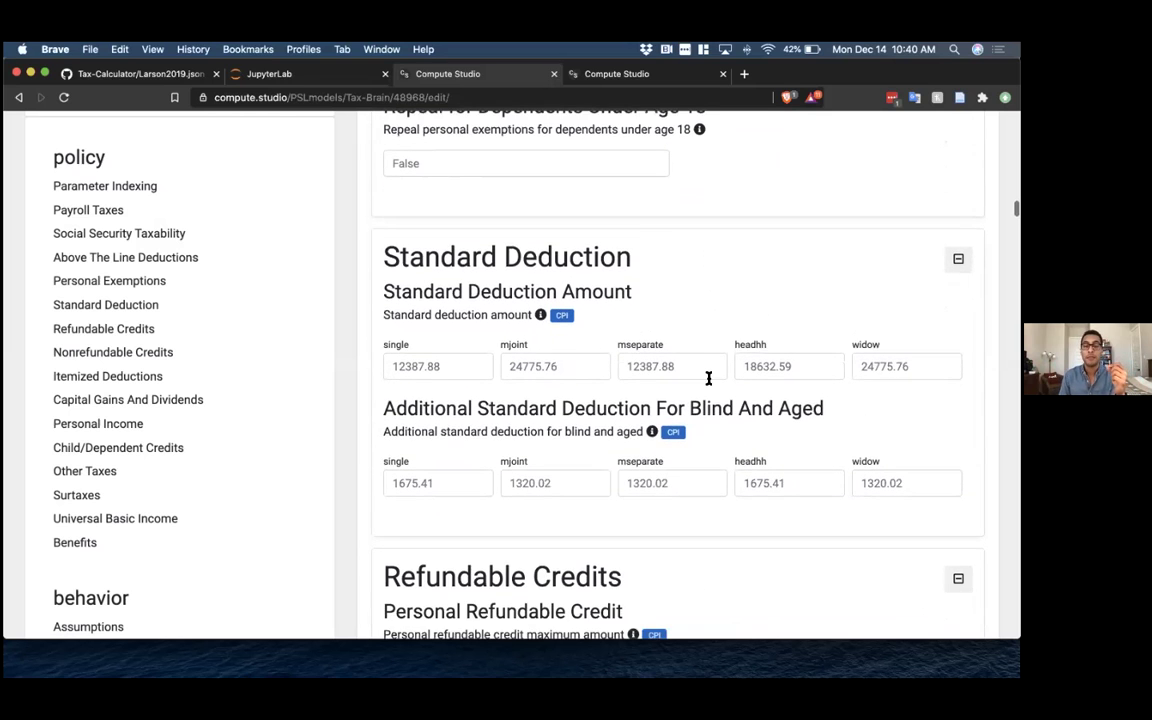
{"action": "left_click", "coordinate": [452, 290]}
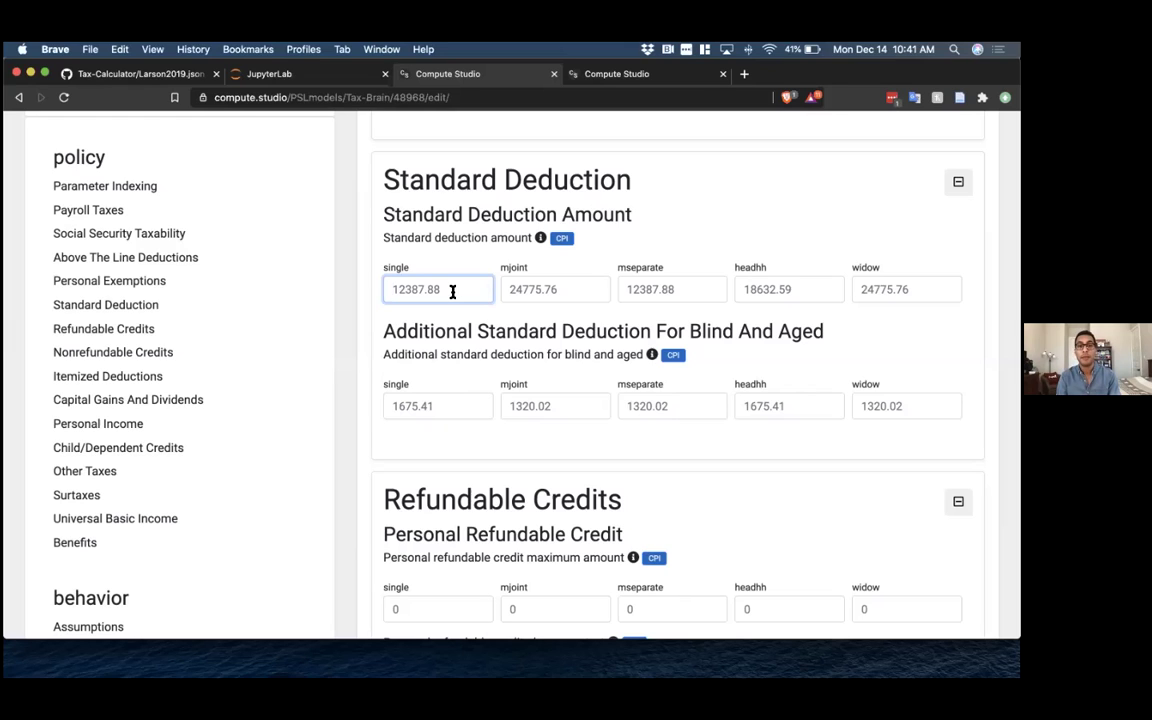
{"action": "key", "text": "super+a"}
{"action": "type", "text": "10000"}
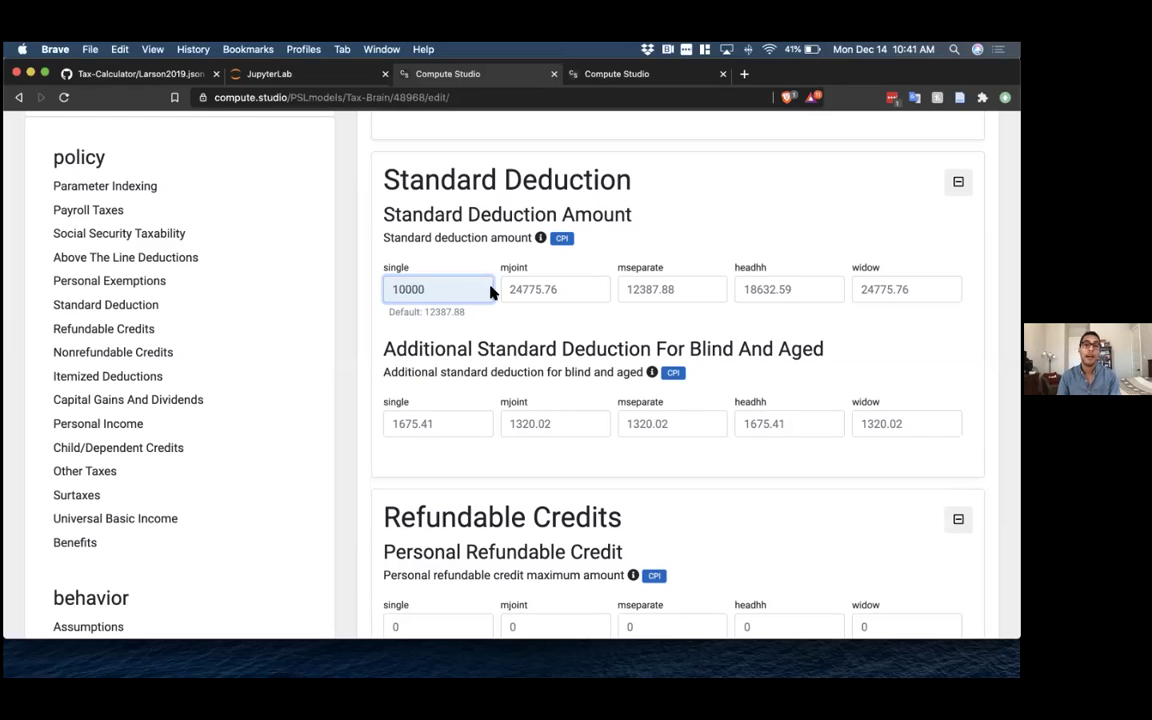
{"action": "left_click", "coordinate": [533, 292]}
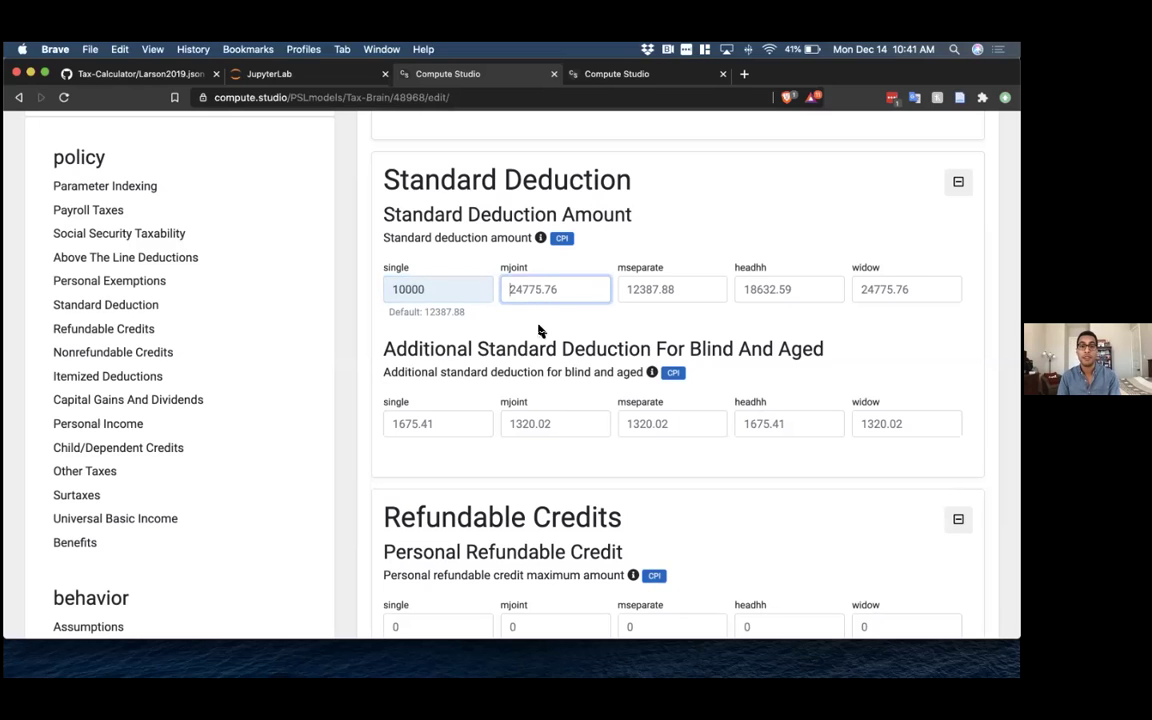
{"action": "key", "text": "super+a"}
{"action": "type", "text": "20000"}
{"action": "left_click", "coordinate": [649, 292]}
{"action": "key", "text": "super+a"}
{"action": "type", "text": "12"}
{"action": "key", "text": "BackSpace"}
{"action": "type", "text": "0000"}
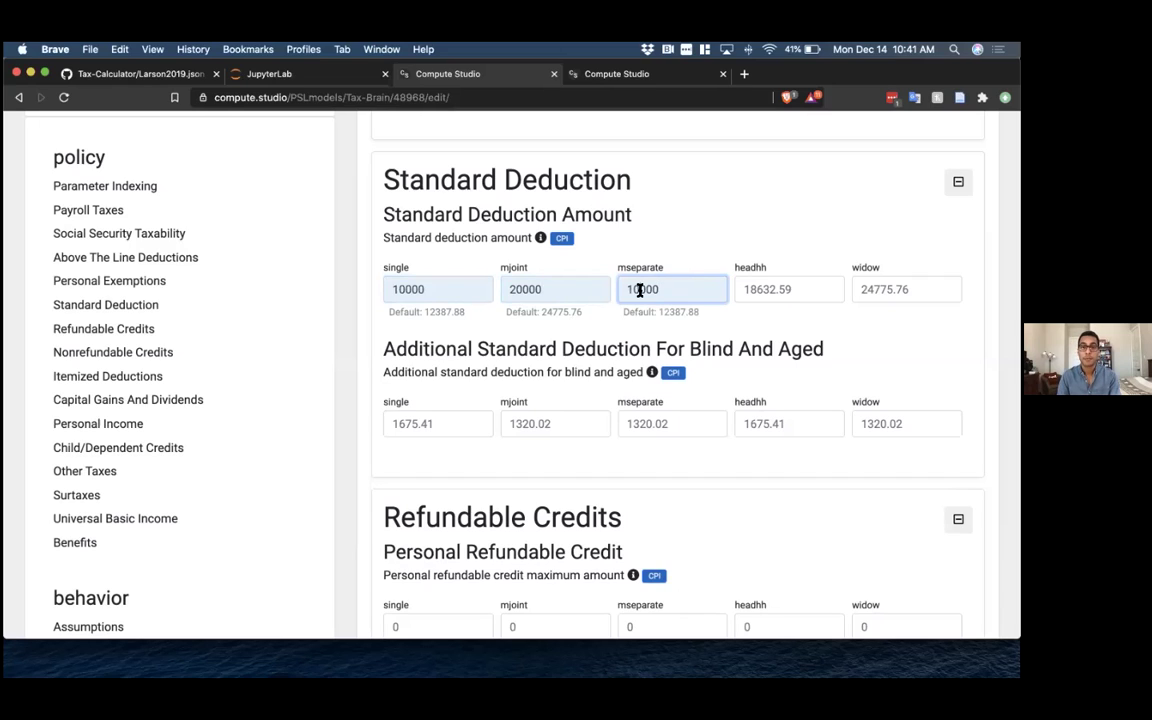
- Set the standard deduction amount to 16000 for headhh and 20000 for widow filers
{"action": "left_click", "coordinate": [788, 288]}
{"action": "key", "text": "super+a"}
{"action": "type", "text": "1"}
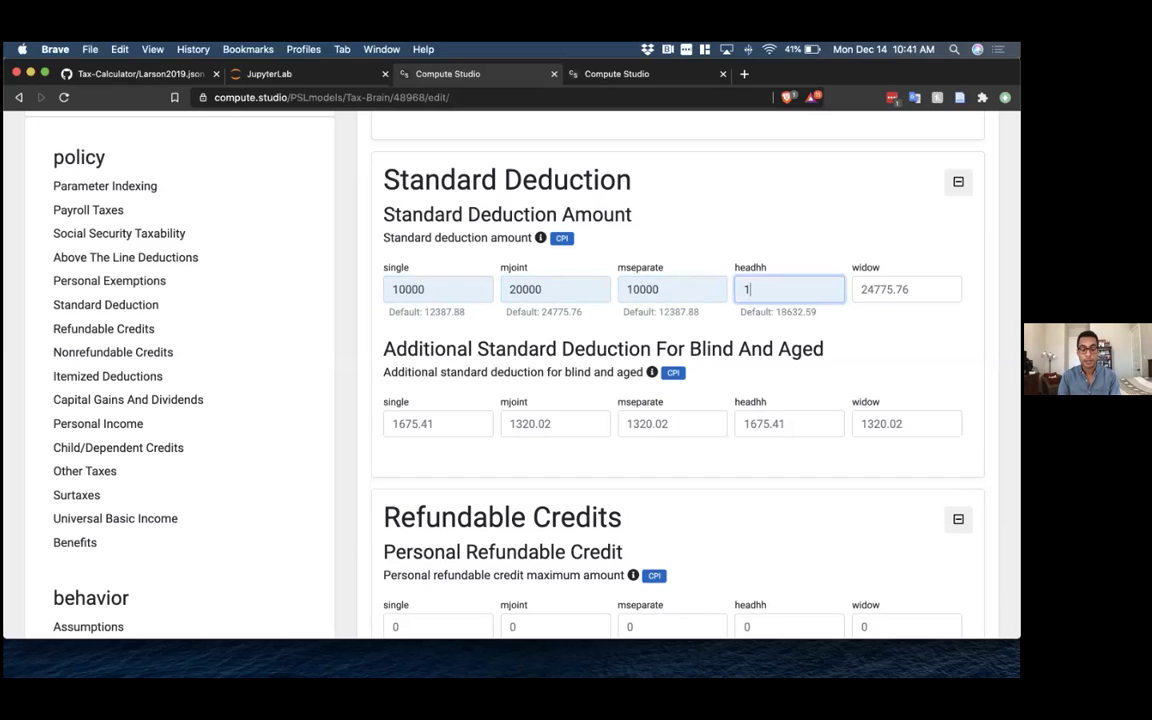
{"action": "type", "text": "6000"}
{"action": "left_click", "coordinate": [861, 289]}
{"action": "key", "text": "super+a"}
{"action": "type", "text": "20000"}
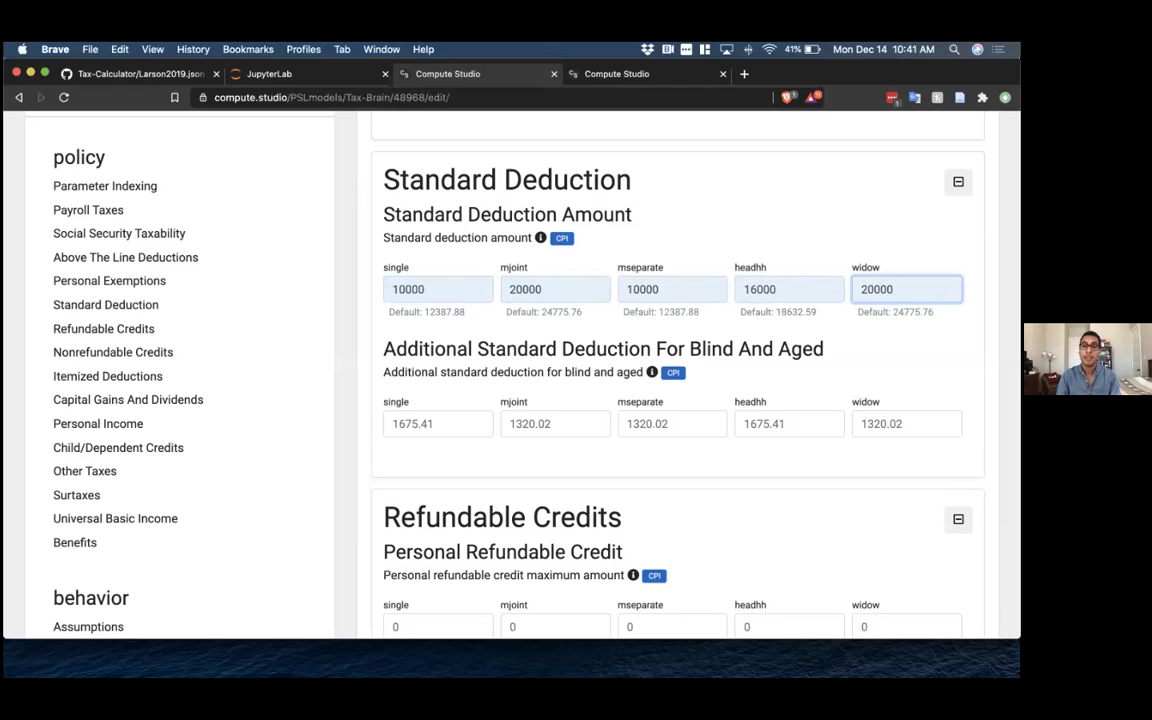
{"action": "left_click", "coordinate": [858, 212]}
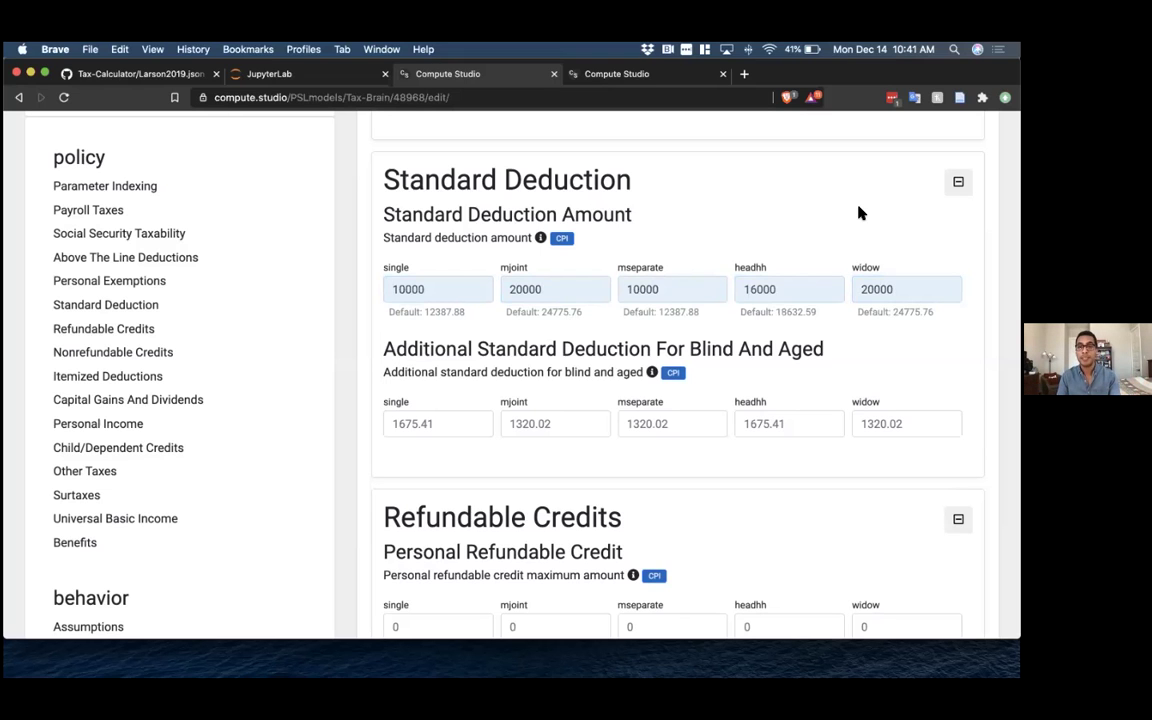
- Look over the policy parameters from Refundable Credits through Itemized Deductions to the start of Capital Gains And Dividends
{"action": "scroll", "coordinate": [727, 247], "scroll_direction": "down", "scroll_amount": 10}
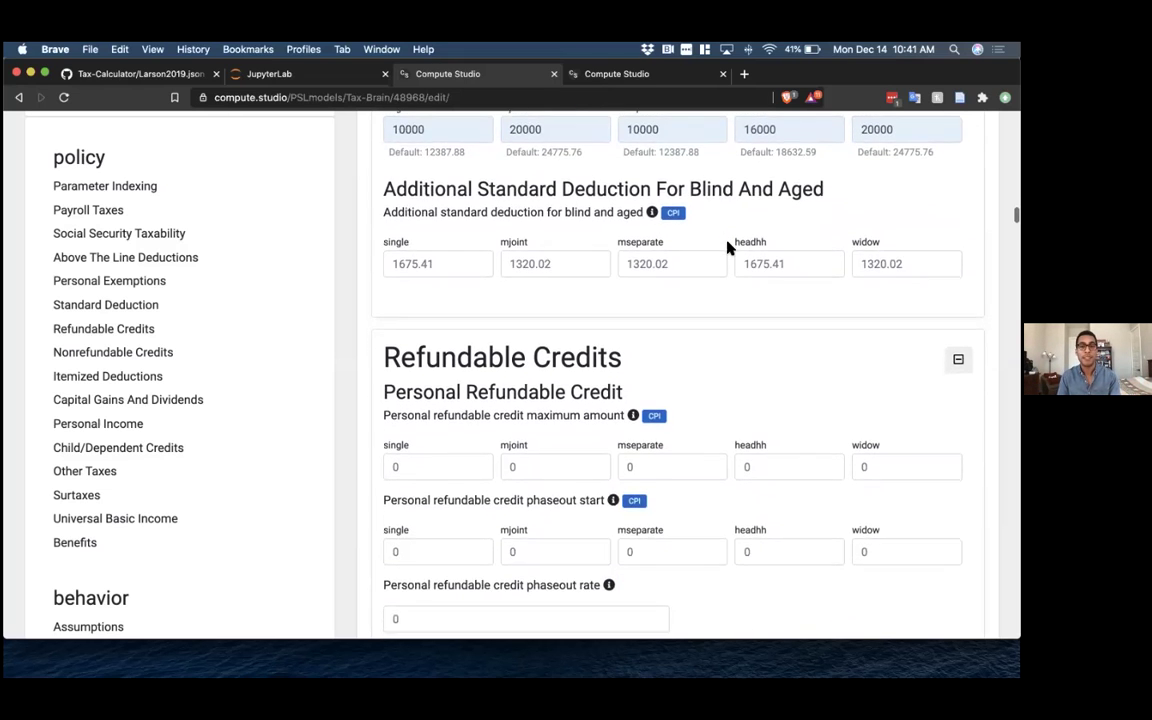
{"action": "scroll", "coordinate": [727, 247], "scroll_direction": "down", "scroll_amount": 4}
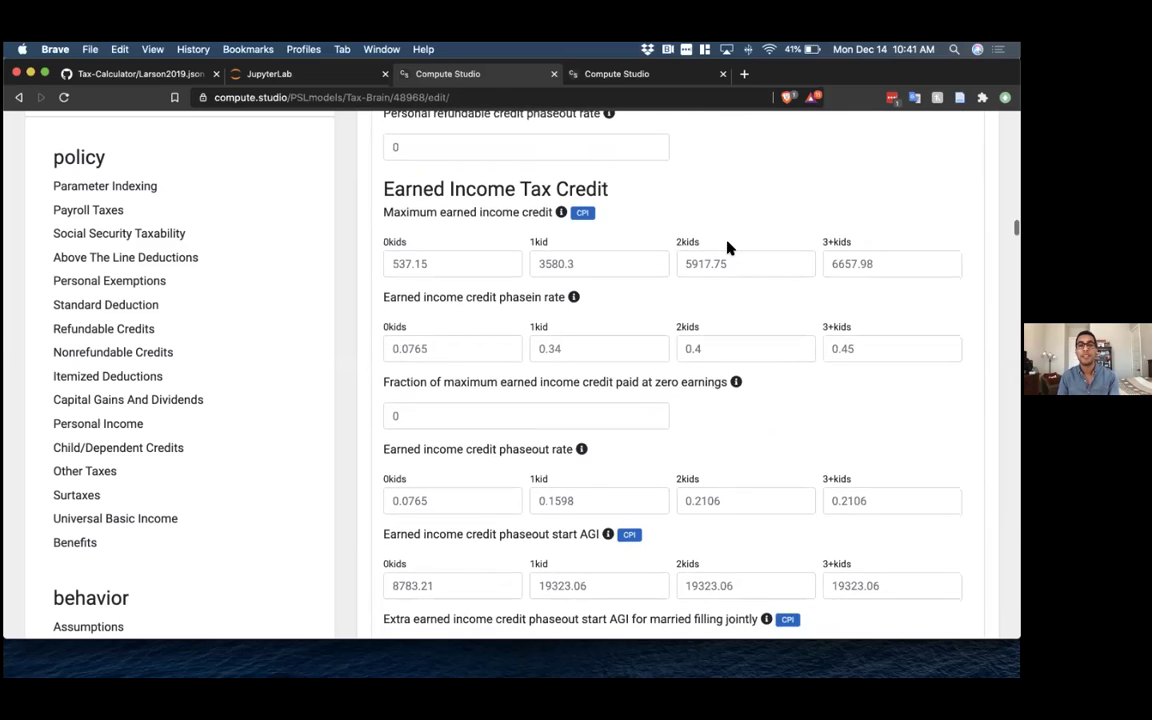
{"action": "scroll", "coordinate": [727, 245], "scroll_direction": "down", "scroll_amount": 1}
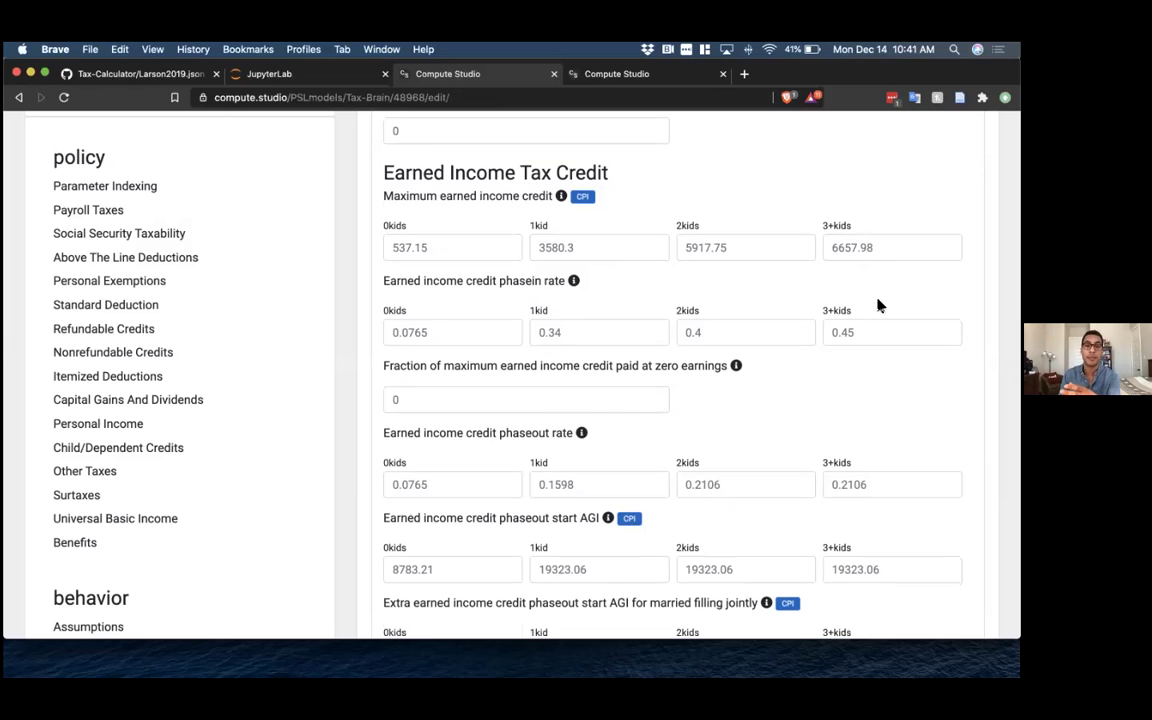
{"action": "scroll", "coordinate": [878, 306], "scroll_direction": "down", "scroll_amount": 2}
{"action": "scroll", "coordinate": [878, 306], "scroll_direction": "down", "scroll_amount": 10}
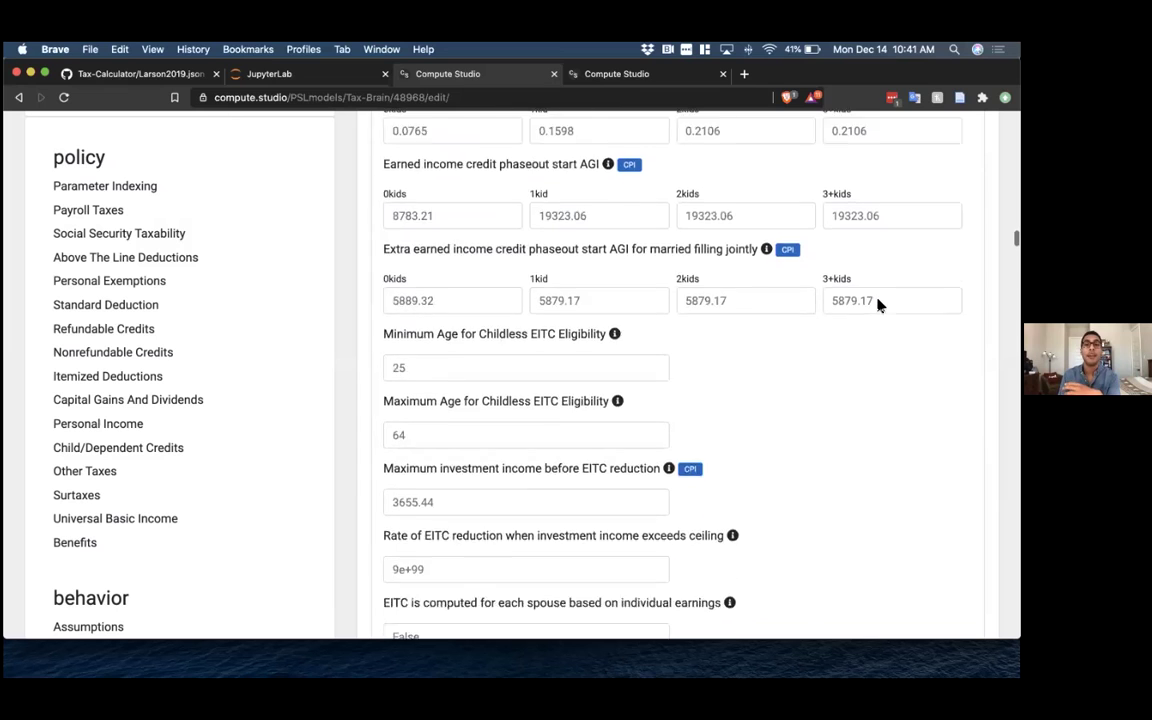
{"action": "scroll", "coordinate": [878, 306], "scroll_direction": "down", "scroll_amount": 4}
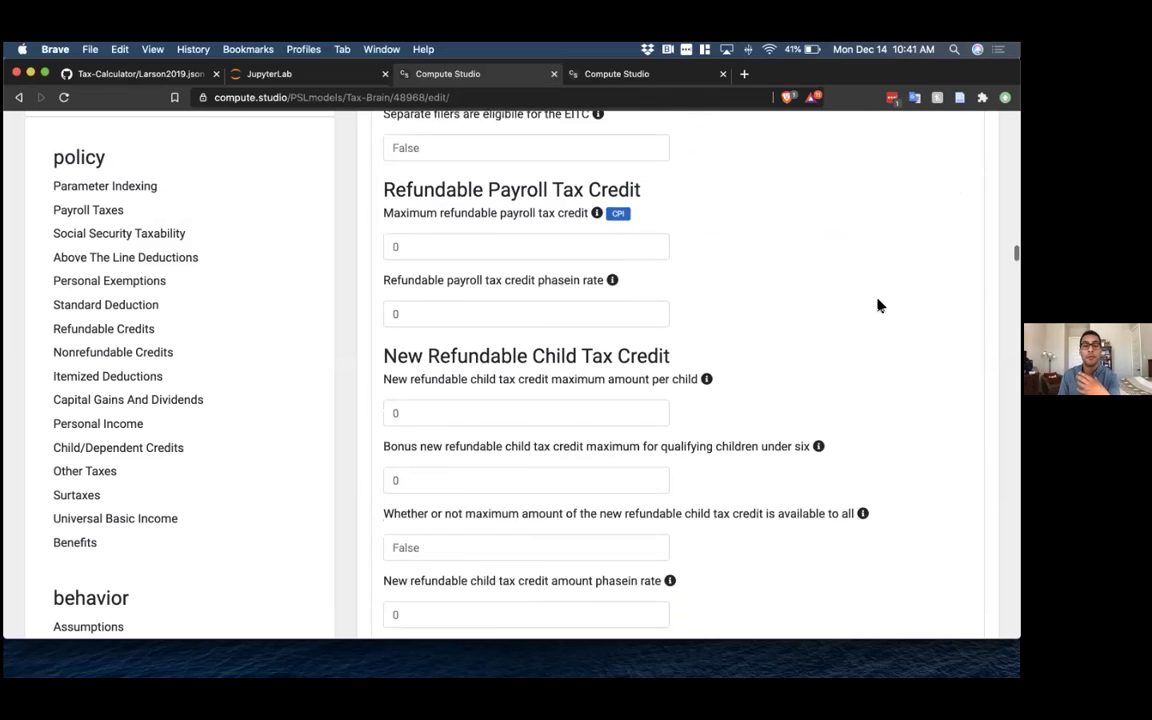
{"action": "scroll", "coordinate": [858, 345], "scroll_direction": "down", "scroll_amount": 15}
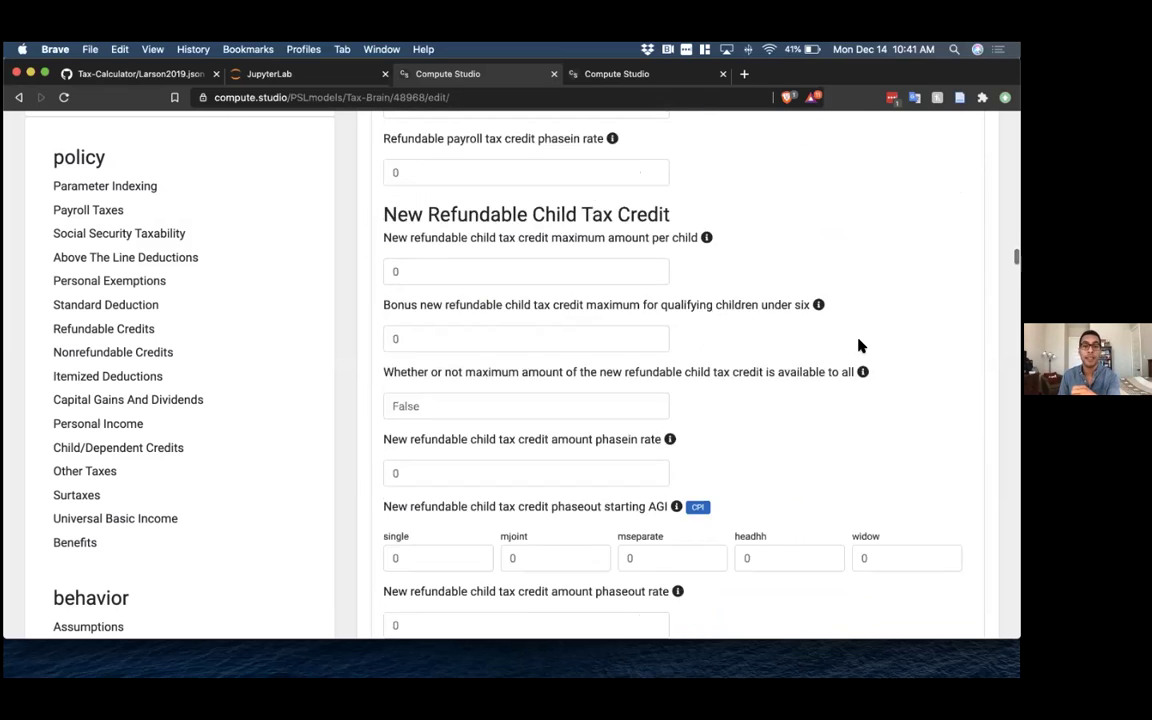
{"action": "scroll", "coordinate": [858, 345], "scroll_direction": "down", "scroll_amount": 15}
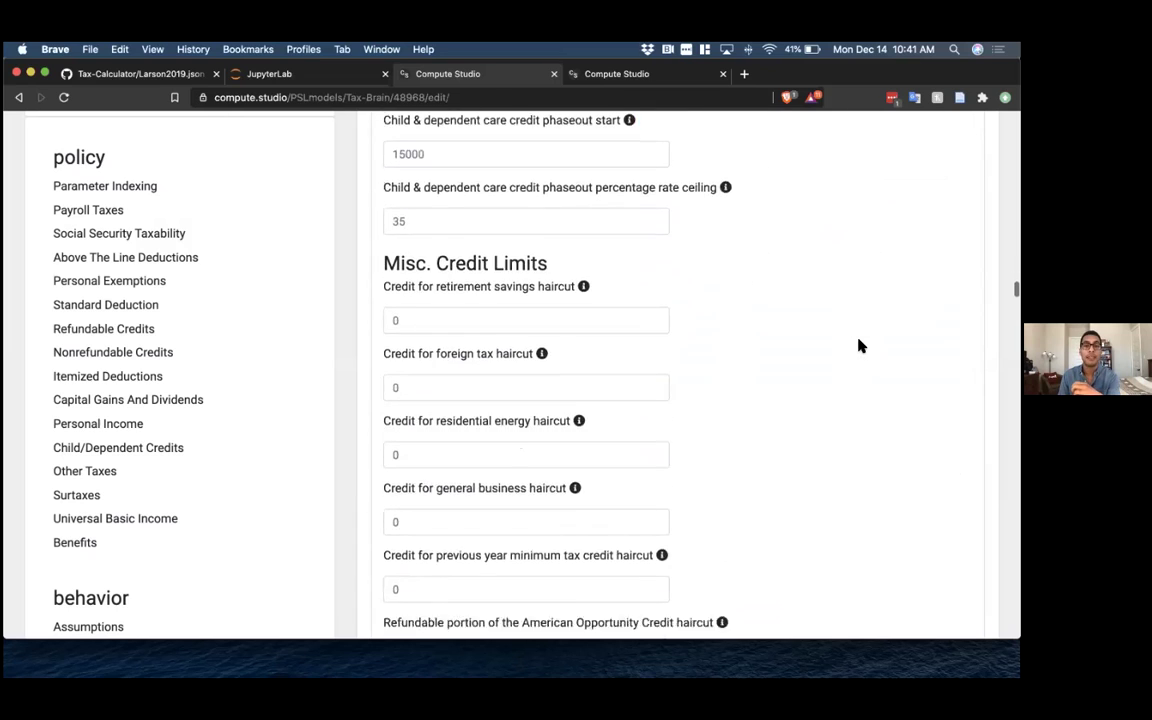
{"action": "scroll", "coordinate": [858, 345], "scroll_direction": "down", "scroll_amount": 15}
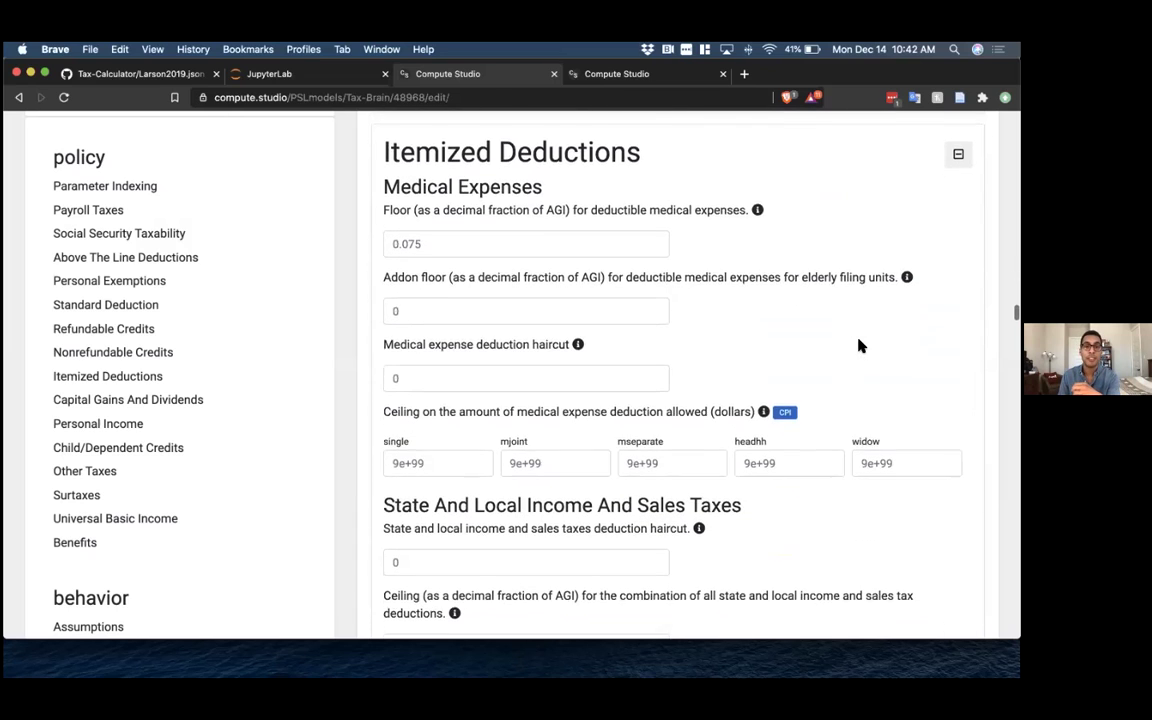
{"action": "scroll", "coordinate": [858, 345], "scroll_direction": "down", "scroll_amount": 10}
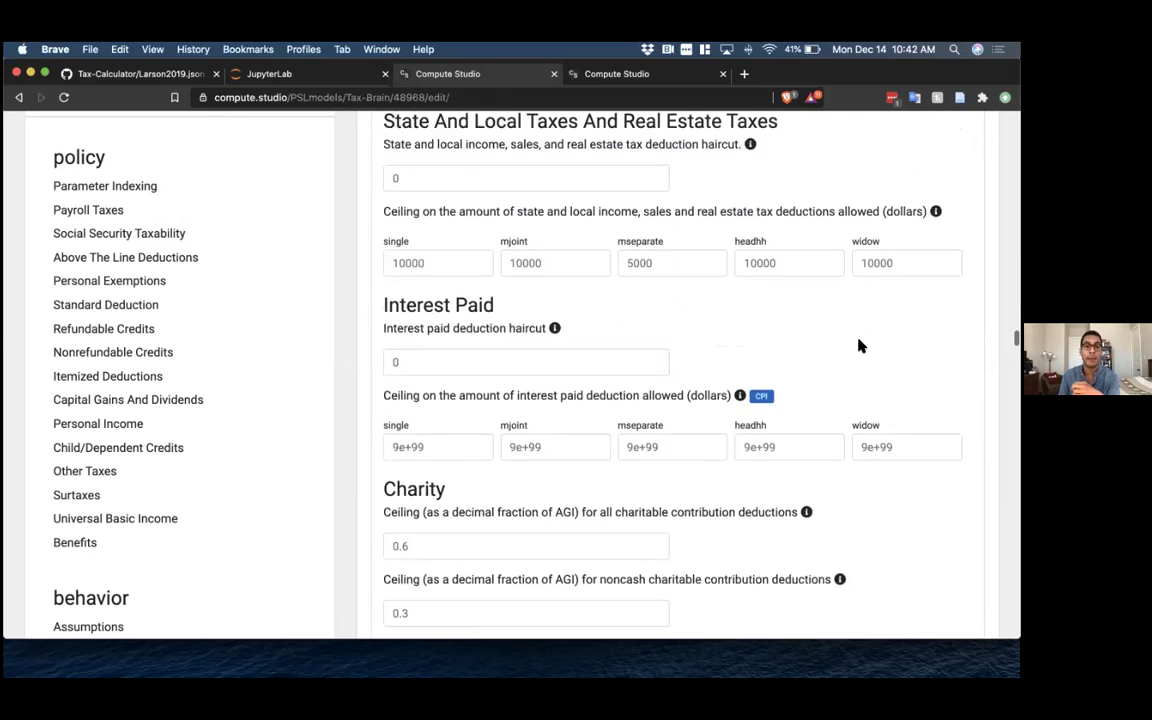
{"action": "scroll", "coordinate": [858, 345], "scroll_direction": "down", "scroll_amount": 12}
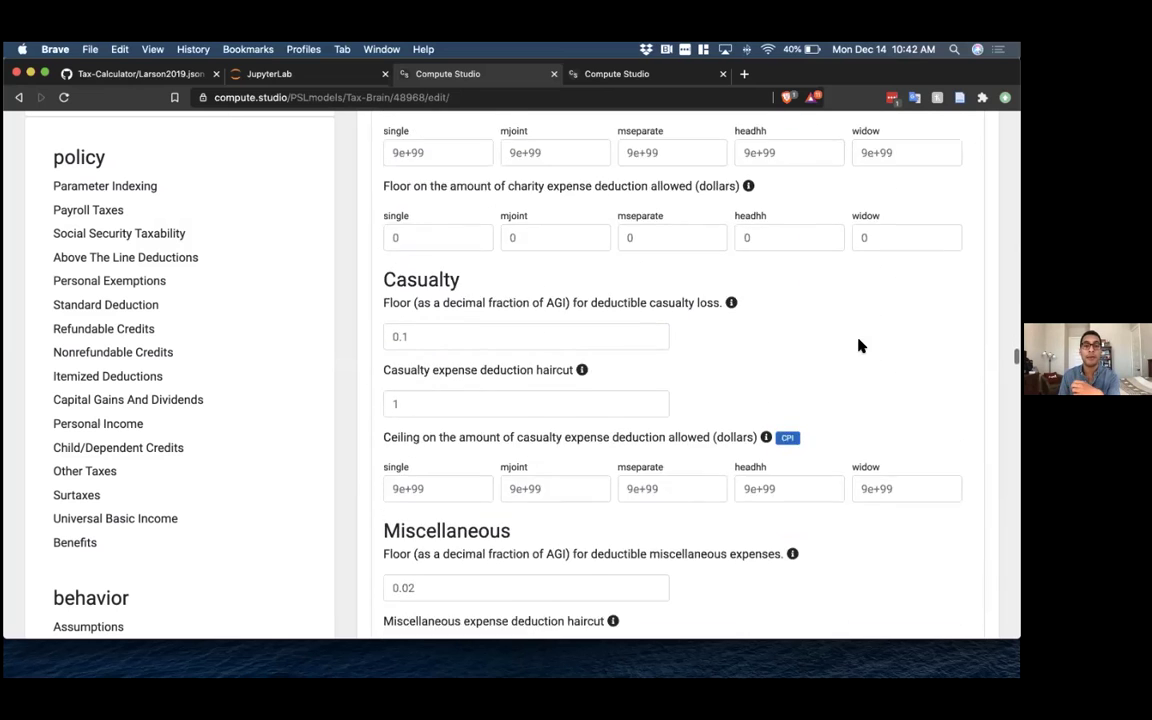
{"action": "scroll", "coordinate": [858, 345], "scroll_direction": "down", "scroll_amount": 12}
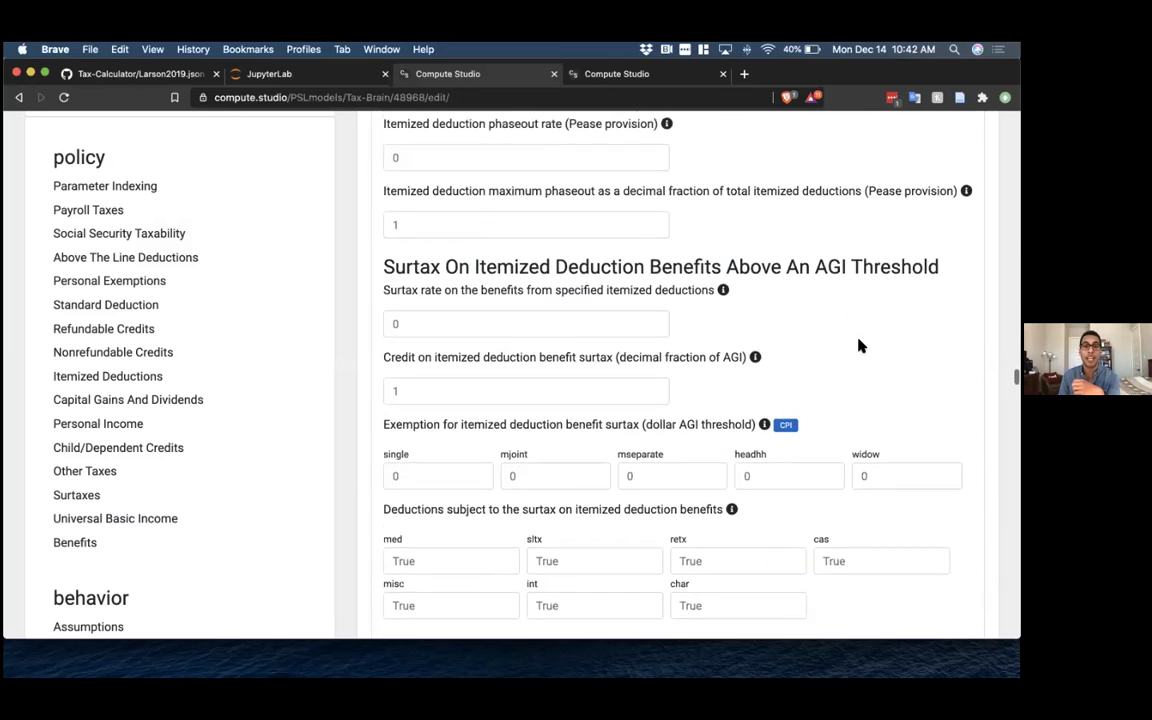
{"action": "scroll", "coordinate": [786, 341], "scroll_direction": "down", "scroll_amount": 2}
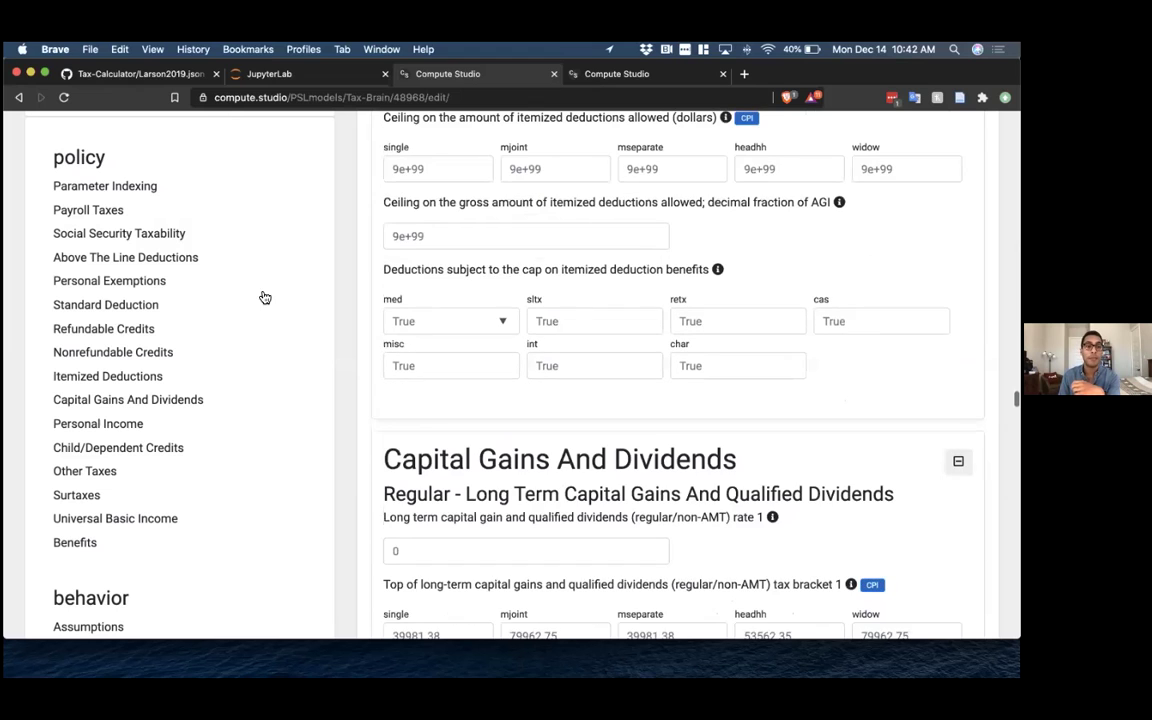
- Set the regular non-AMT, non-pass-through tax rate 2 under Personal Income to .1
{"action": "left_click", "coordinate": [105, 424]}
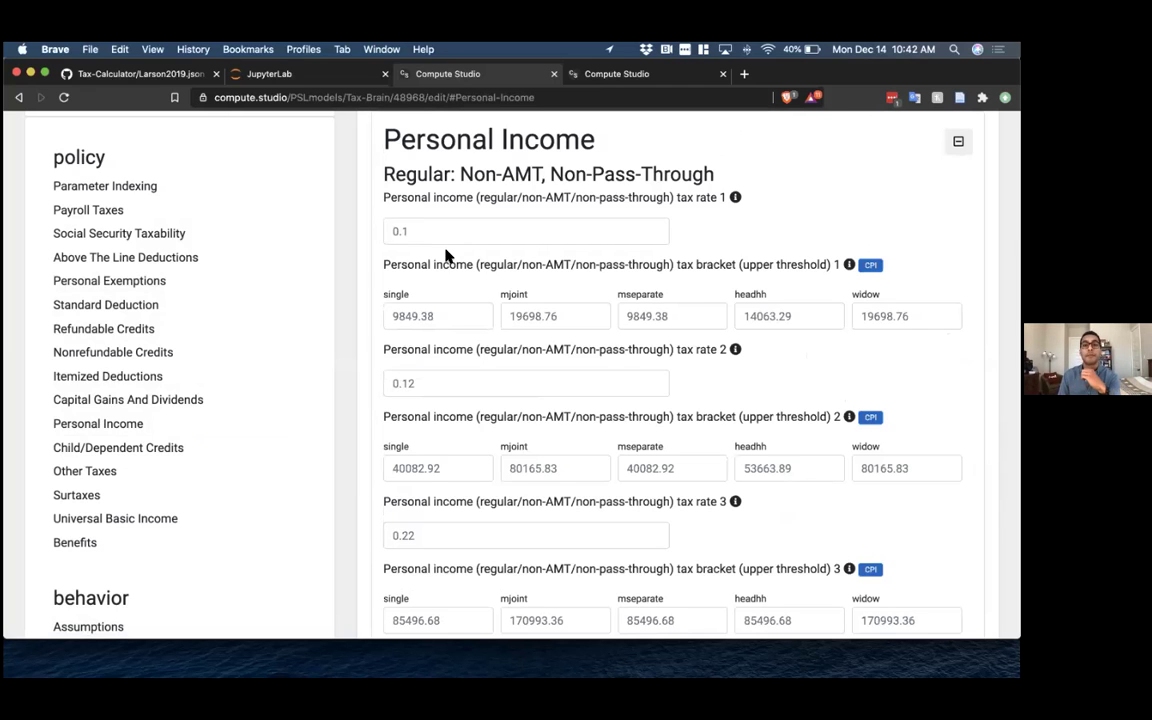
{"action": "scroll", "coordinate": [445, 256], "scroll_direction": "down", "scroll_amount": 1}
{"action": "left_click", "coordinate": [441, 352]}
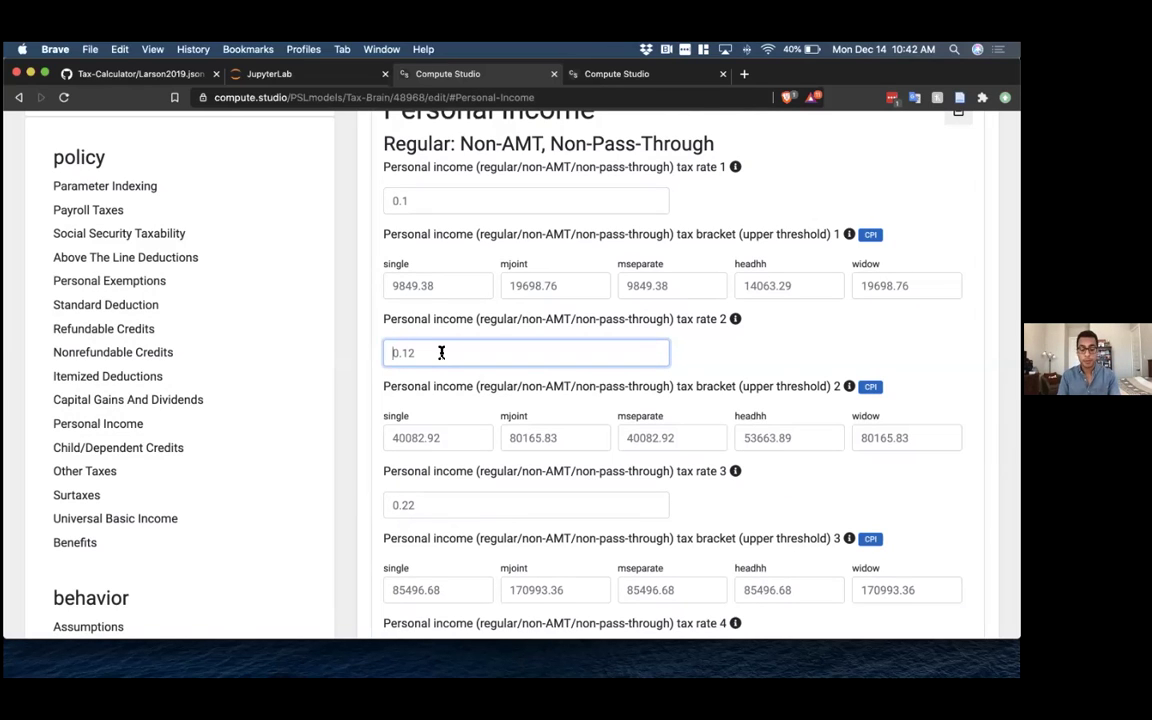
{"action": "key", "text": "BackSpace"}
{"action": "key", "text": "BackSpace"}
{"action": "key", "text": "BackSpace"}
{"action": "key", "text": "BackSpace"}
{"action": "type", "text": ".1"}
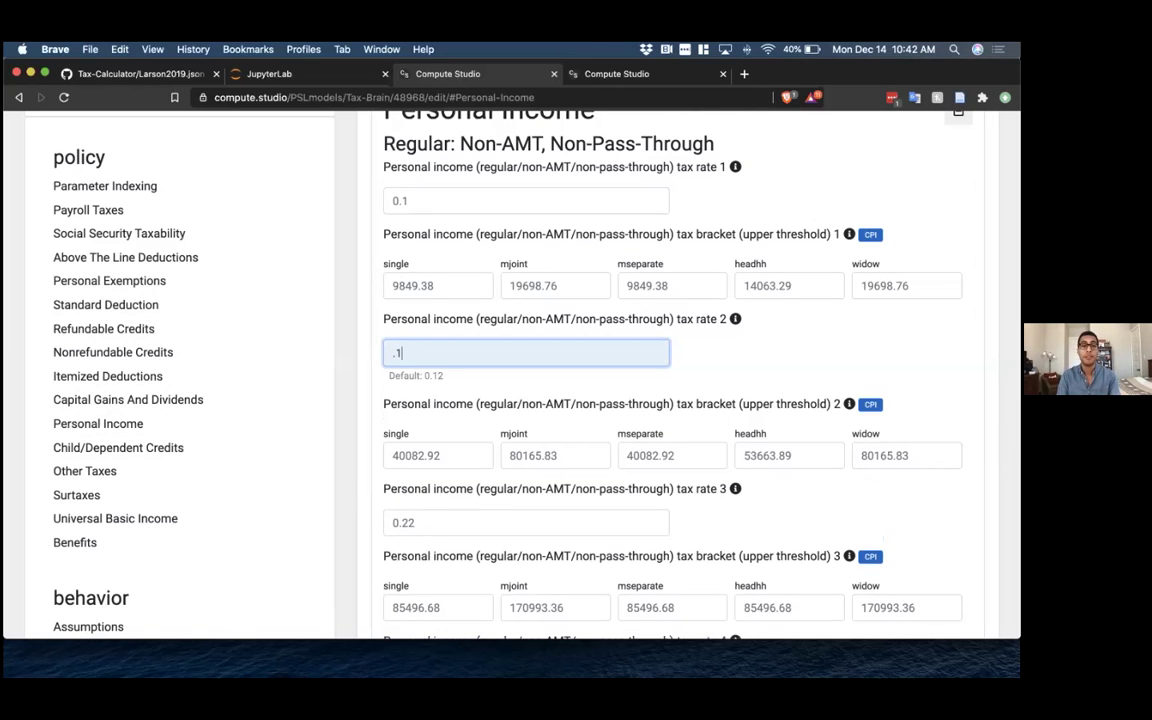
{"action": "left_click", "coordinate": [701, 337]}
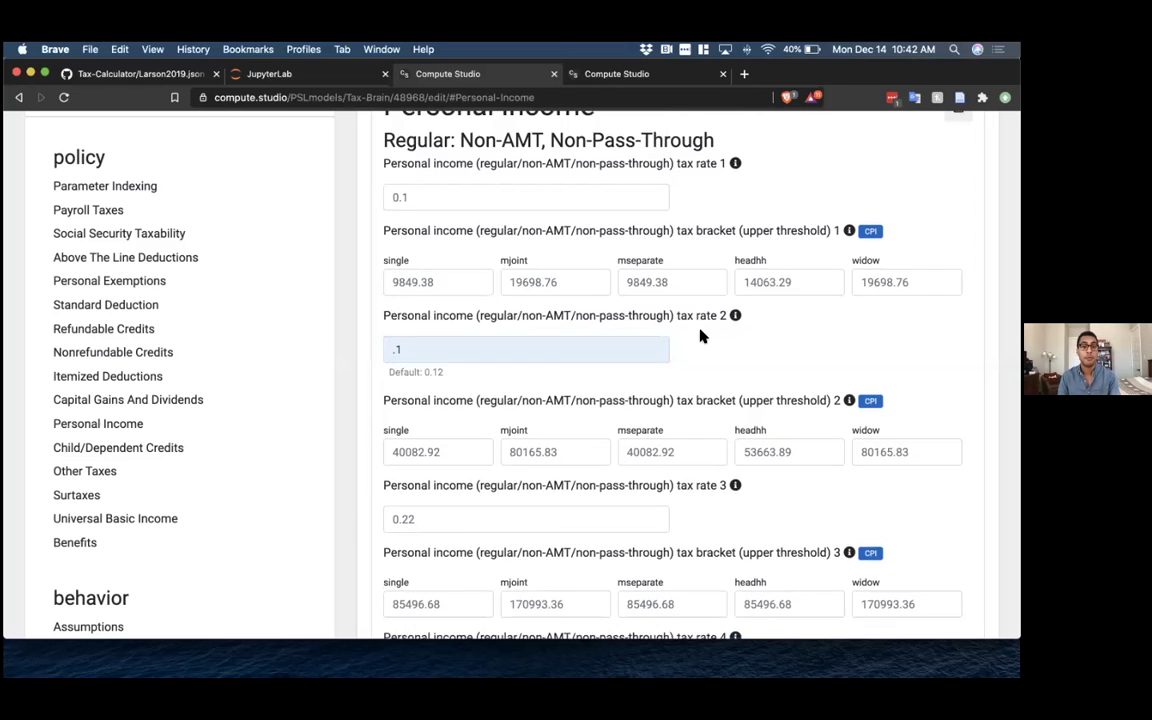
- Set the regular non-AMT, non-pass-through tax rate 7 under Personal Income to 0.4
{"action": "scroll", "coordinate": [701, 337], "scroll_direction": "down", "scroll_amount": 10}
{"action": "scroll", "coordinate": [701, 337], "scroll_direction": "down", "scroll_amount": 5}
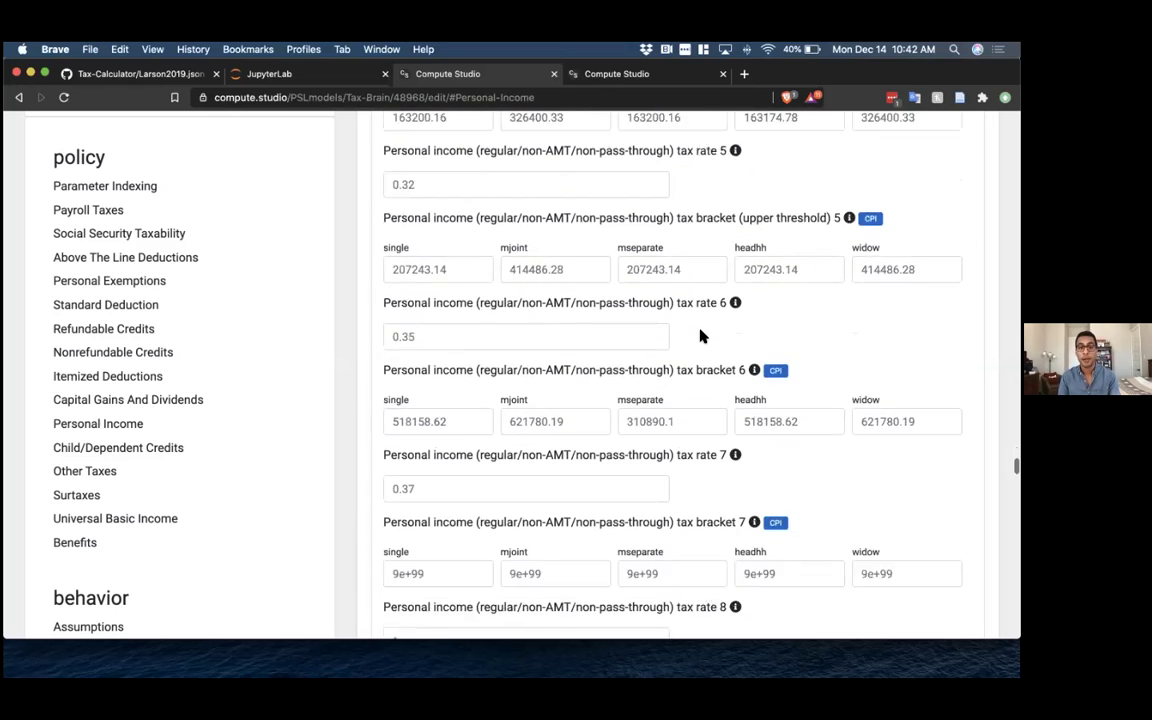
{"action": "left_click", "coordinate": [510, 362]}
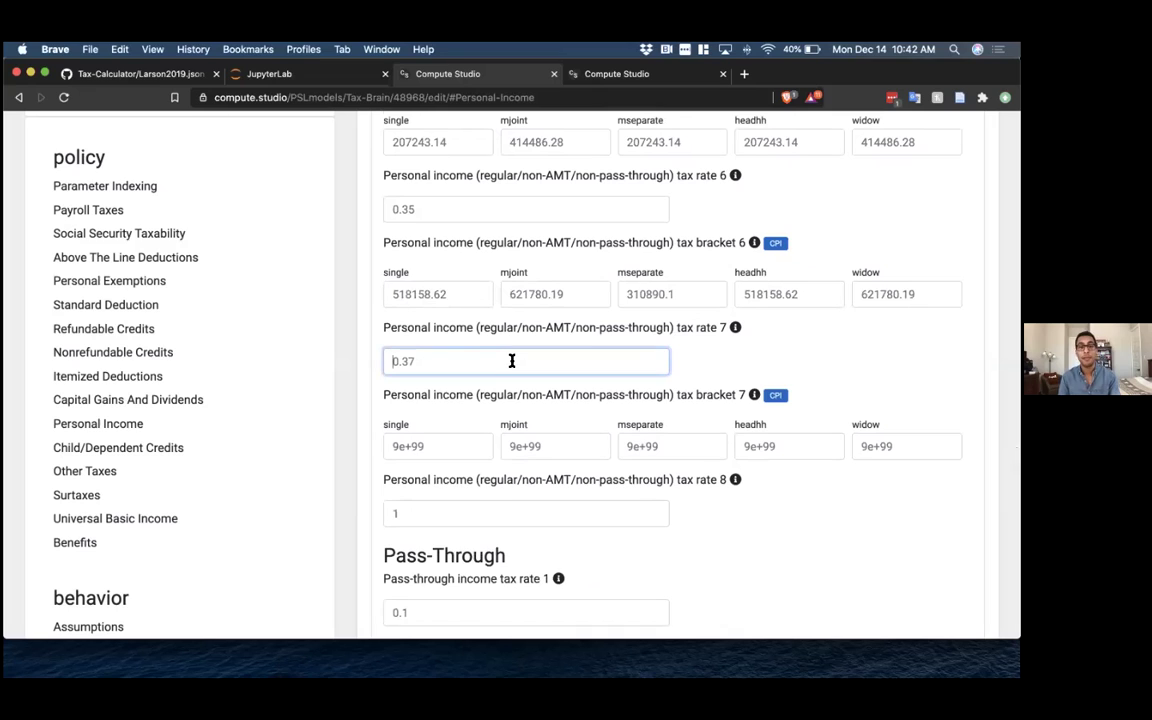
{"action": "type", "text": "0.4"}
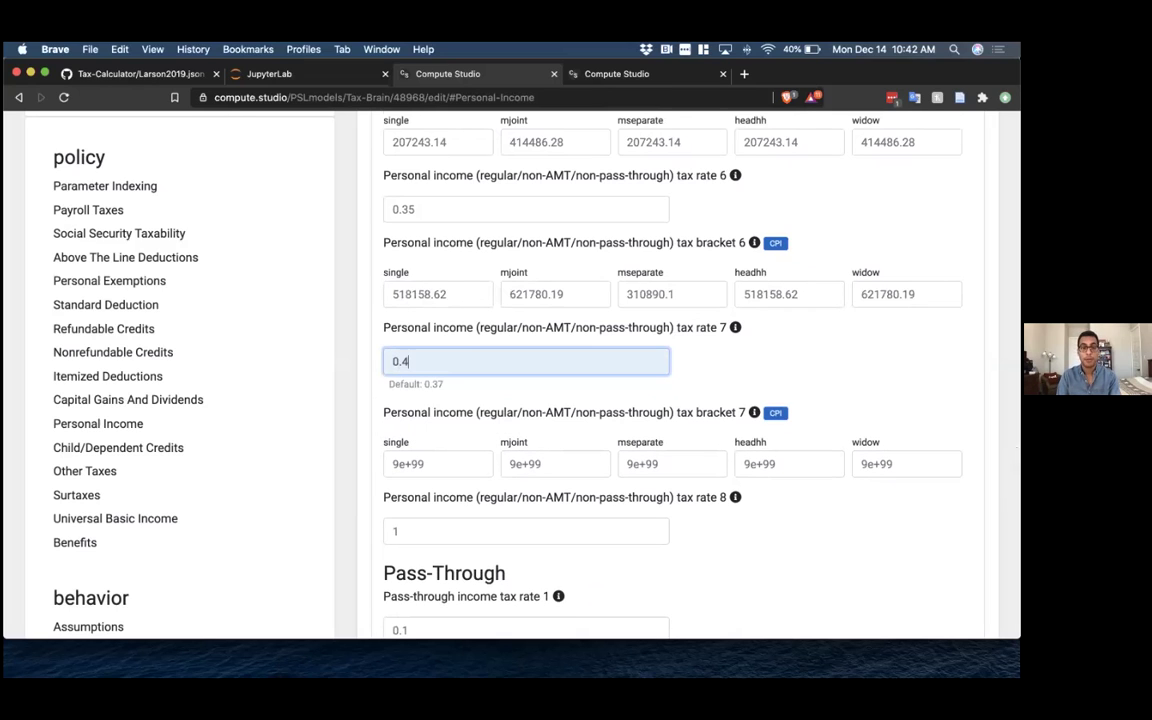
{"action": "left_click", "coordinate": [753, 332]}
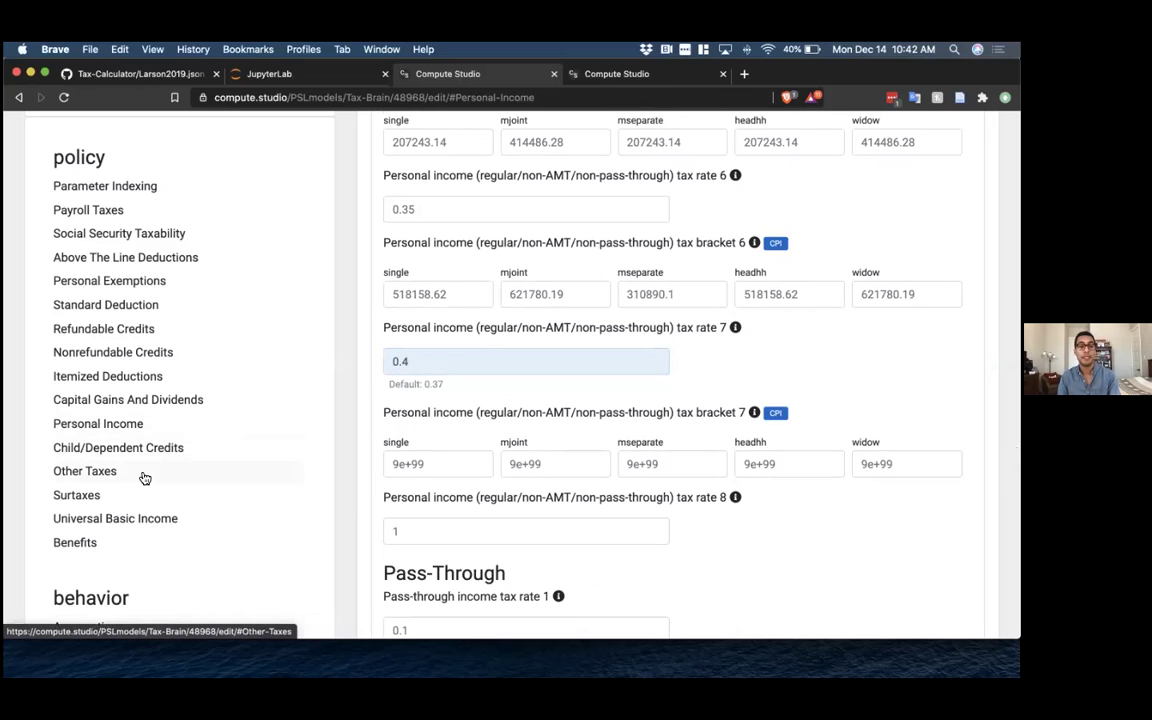
- Under Universal Basic Income, set the UBI benefit to 12000 for those 18 through 20 and for those 21 and over
{"action": "scroll", "coordinate": [140, 472], "scroll_direction": "down", "scroll_amount": 1}
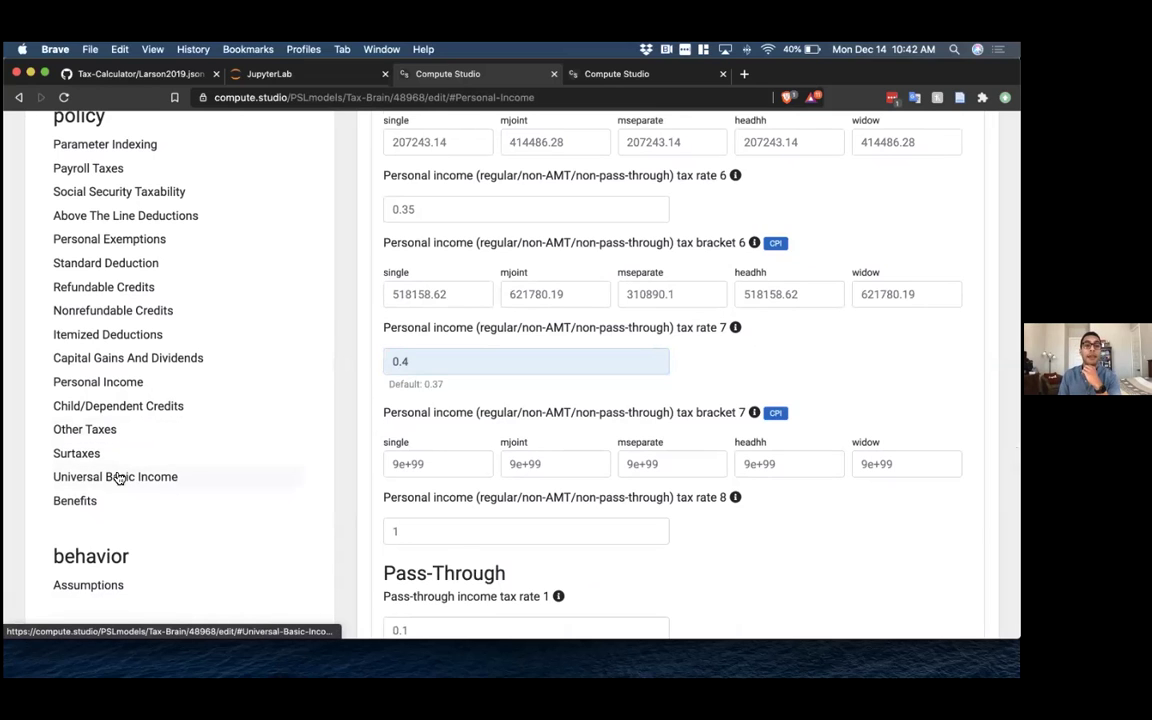
{"action": "left_click", "coordinate": [116, 477]}
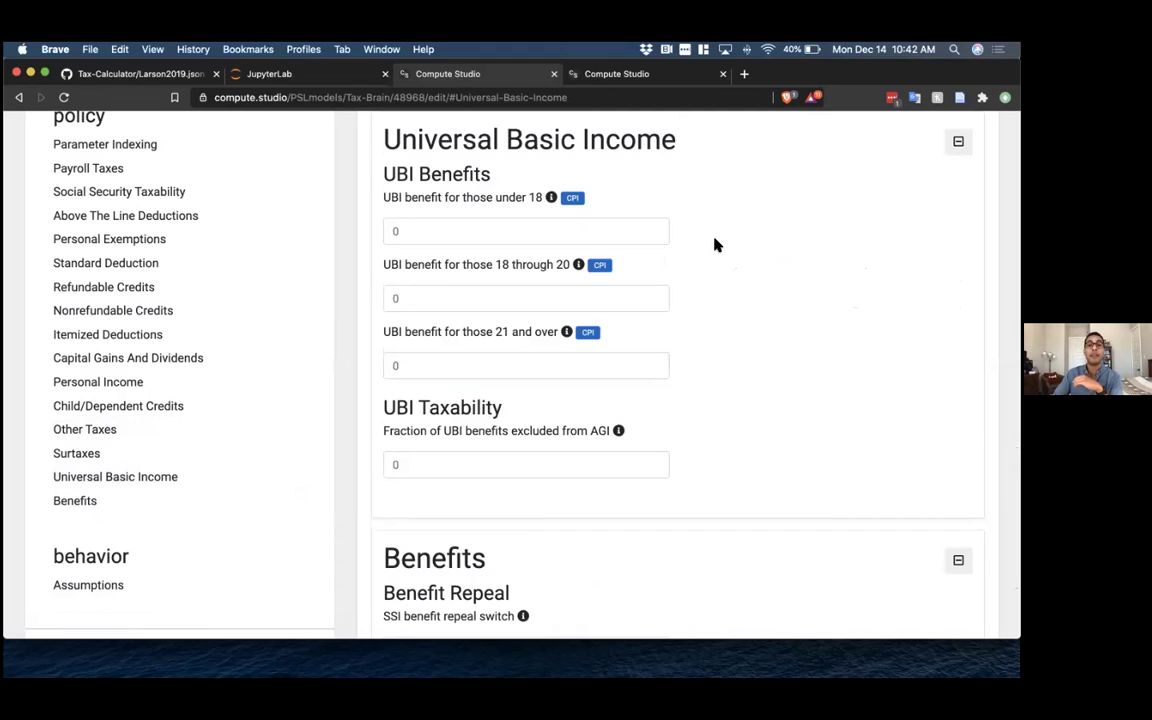
{"action": "mouse_move", "coordinate": [578, 276]}
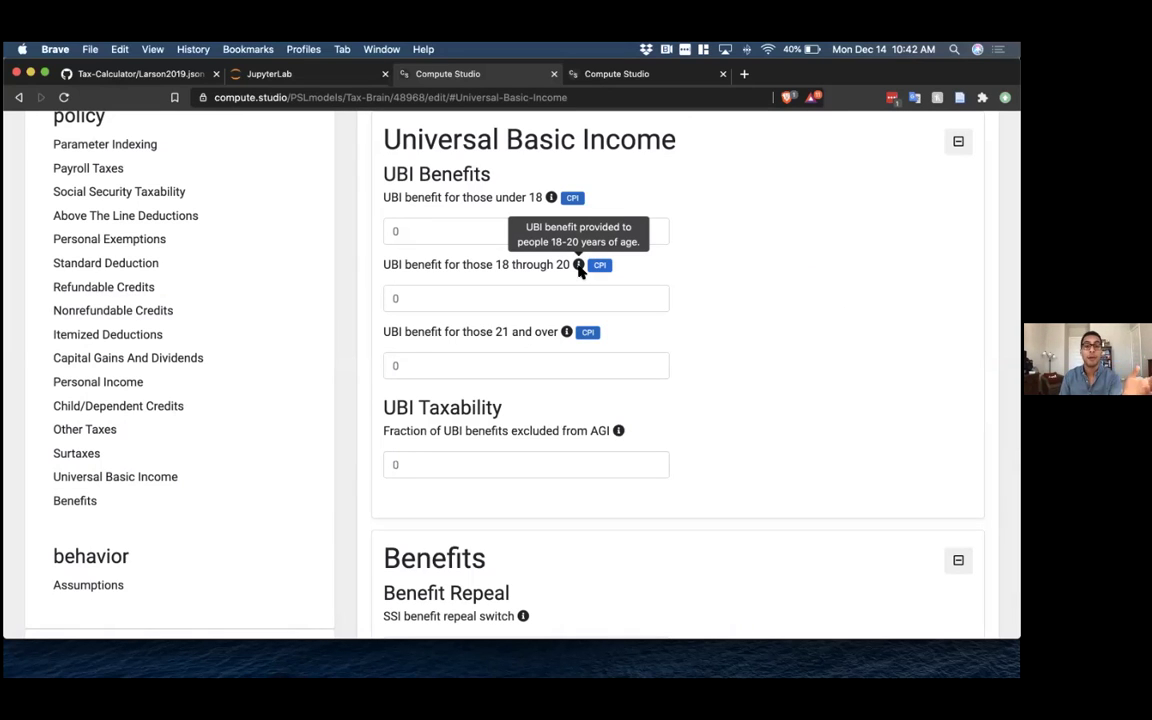
{"action": "left_click", "coordinate": [547, 301]}
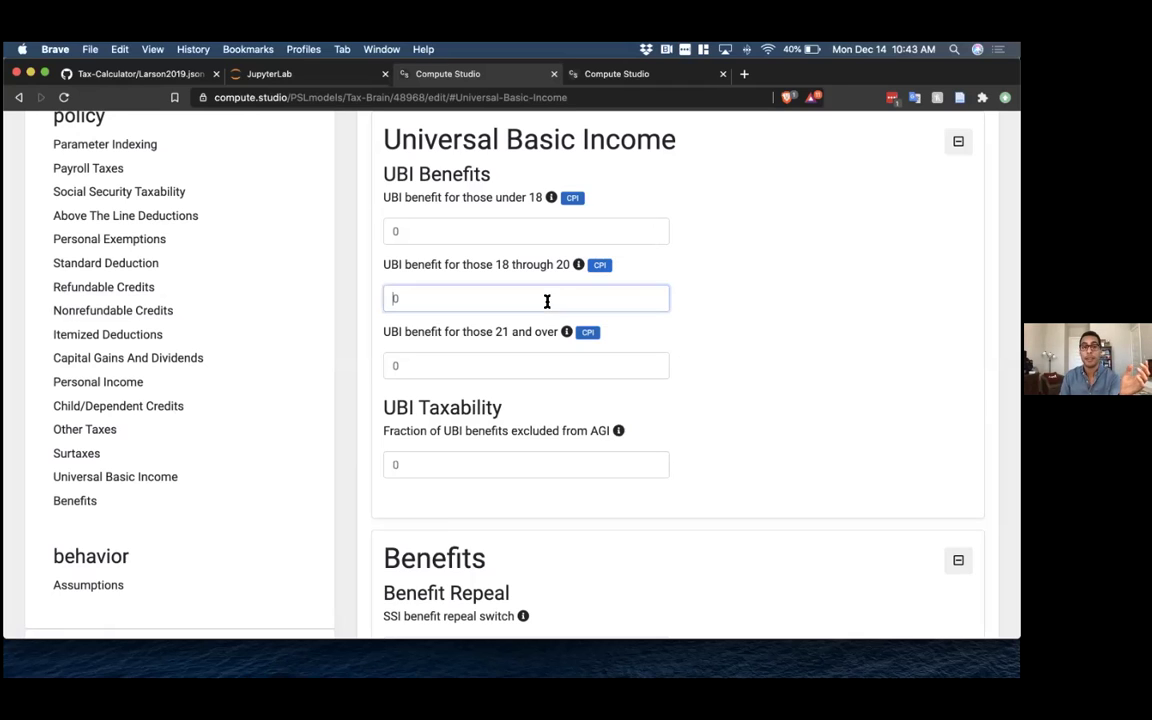
{"action": "type", "text": "12000"}
{"action": "left_click", "coordinate": [527, 381]}
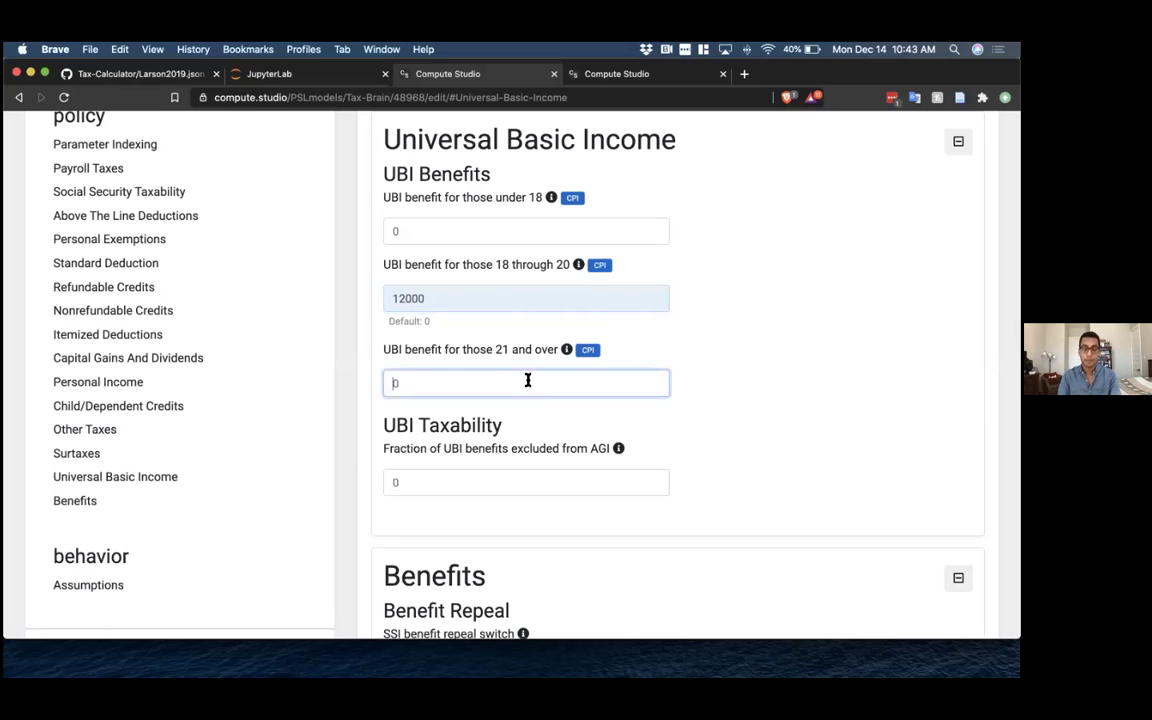
{"action": "type", "text": "12000"}
{"action": "left_click", "coordinate": [735, 370]}
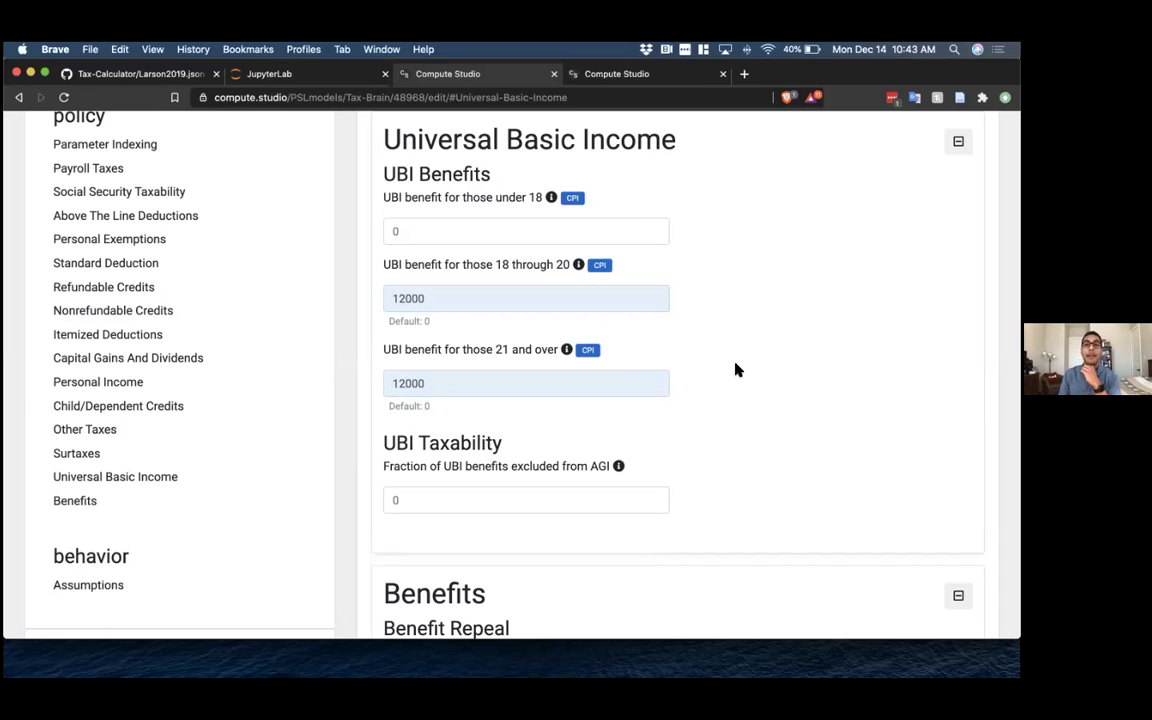
{"action": "scroll", "coordinate": [735, 370], "scroll_direction": "down", "scroll_amount": 5}
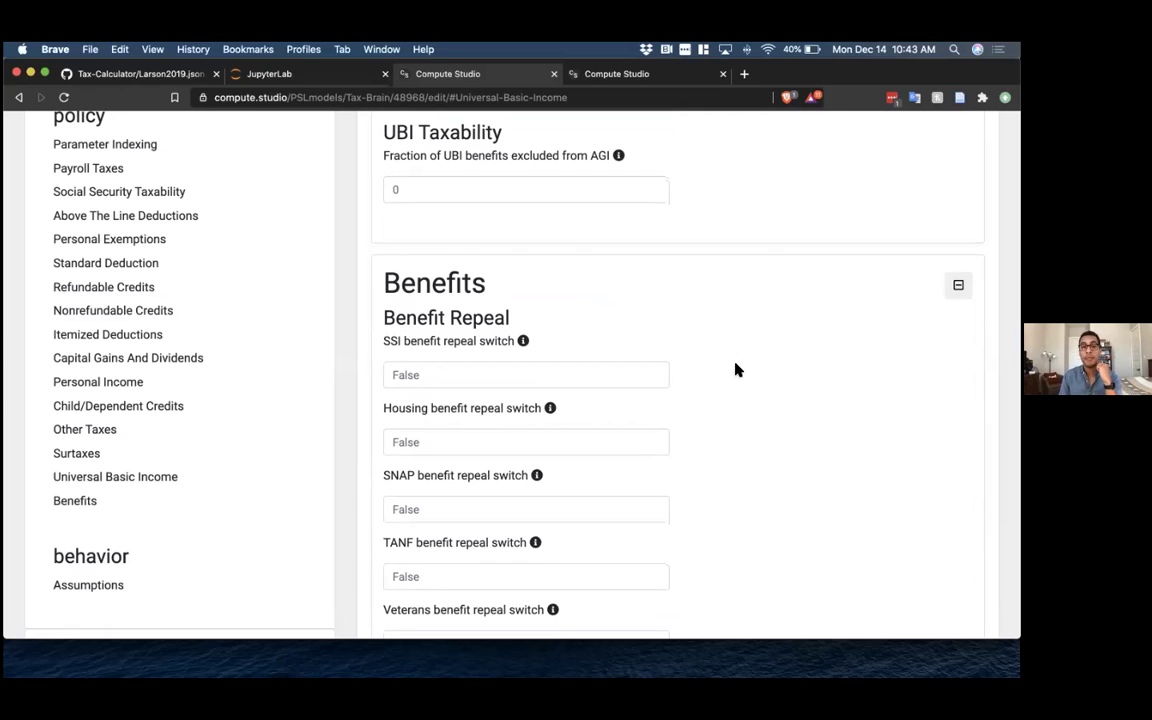
- Review the Universal Basic Income settings and the Benefit Repeal switches, checking the options available for the SSI benefit repeal switch
{"action": "scroll", "coordinate": [735, 370], "scroll_direction": "down", "scroll_amount": 1}
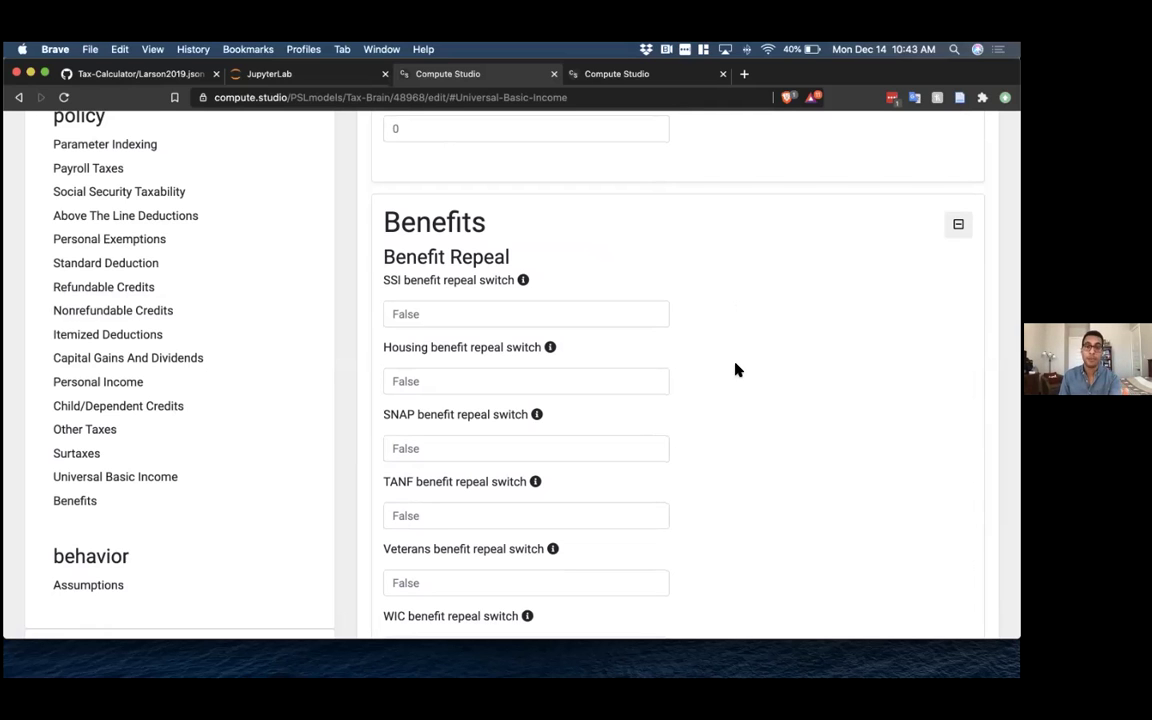
{"action": "scroll", "coordinate": [735, 370], "scroll_direction": "up", "scroll_amount": 5}
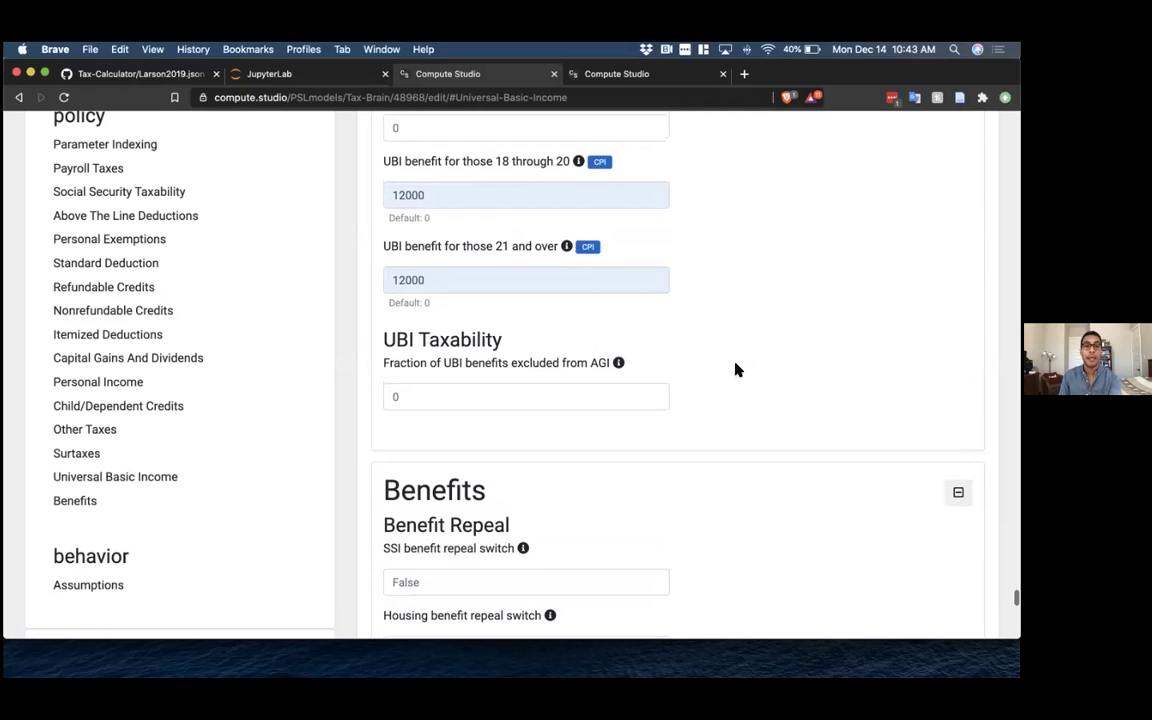
{"action": "scroll", "coordinate": [735, 370], "scroll_direction": "up", "scroll_amount": 2}
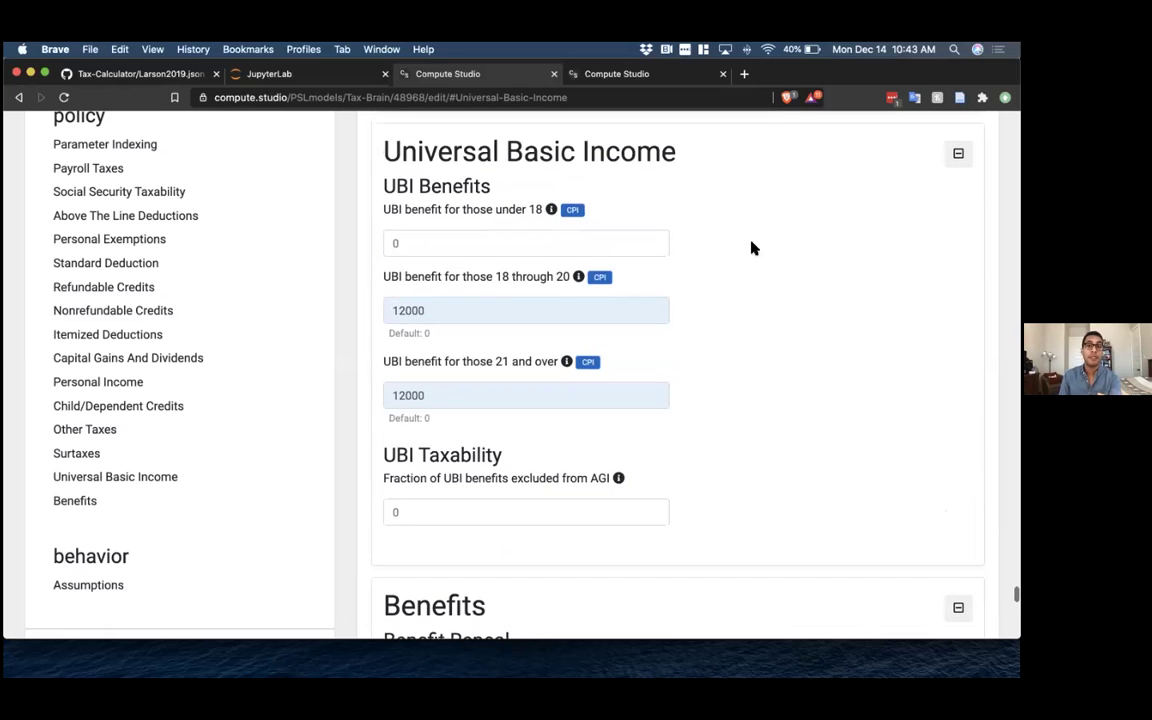
{"action": "scroll", "coordinate": [527, 366], "scroll_direction": "down", "scroll_amount": 10}
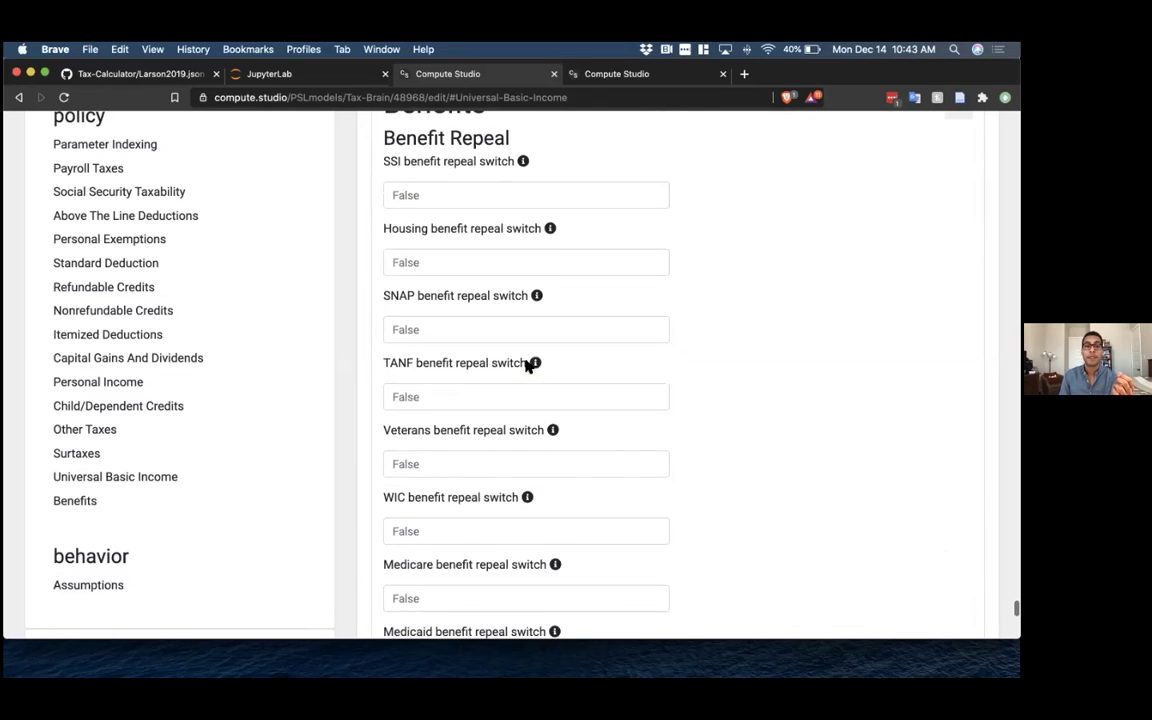
{"action": "left_click", "coordinate": [650, 190]}
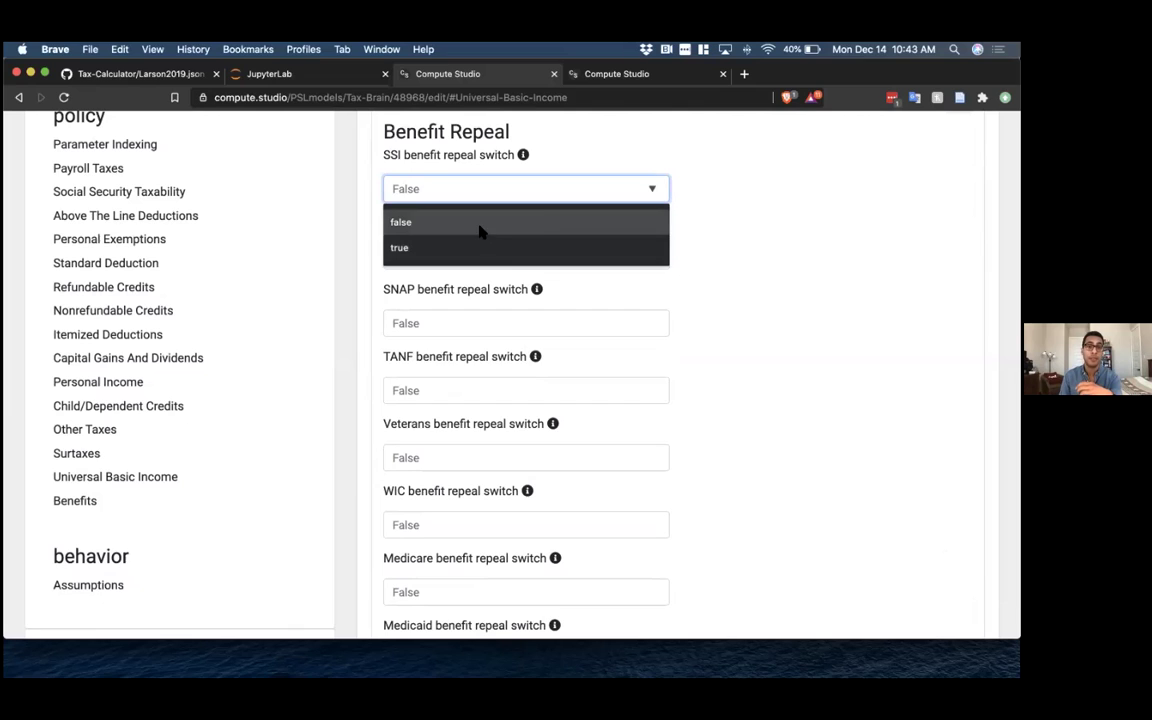
{"action": "left_click", "coordinate": [778, 218]}
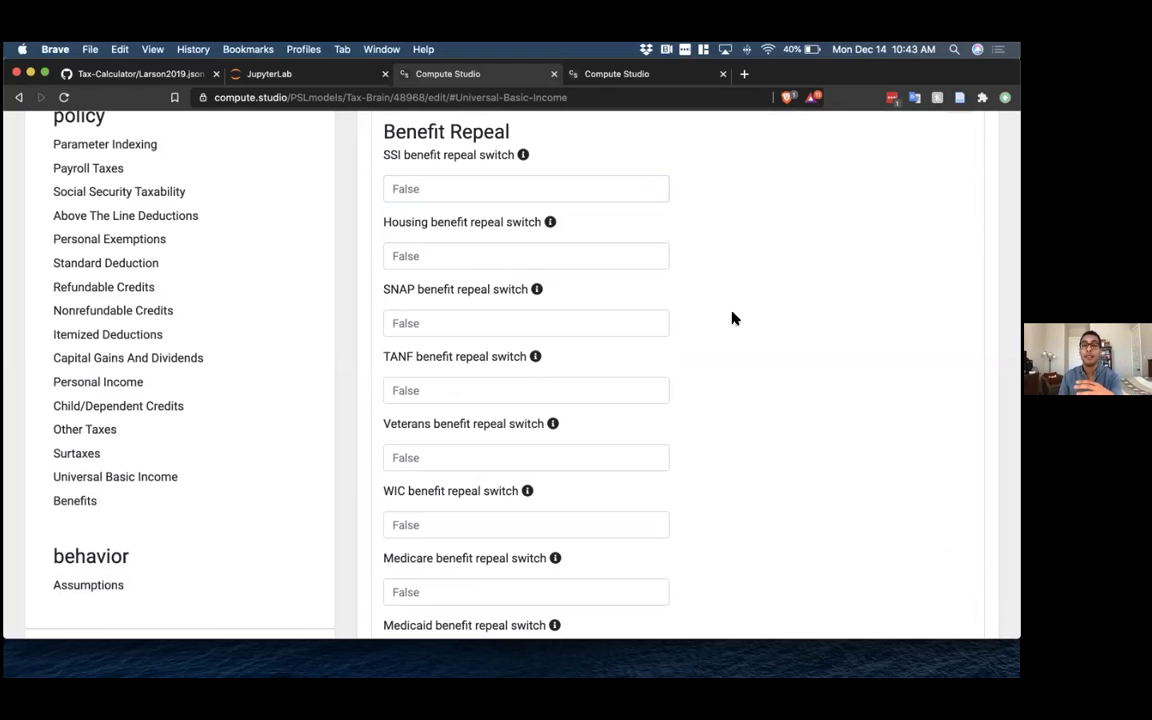
- Review the remaining benefit switches and the behavior assumptions, reading the description of the substitution elasticity of taxable income
{"action": "scroll", "coordinate": [732, 318], "scroll_direction": "down", "scroll_amount": 10}
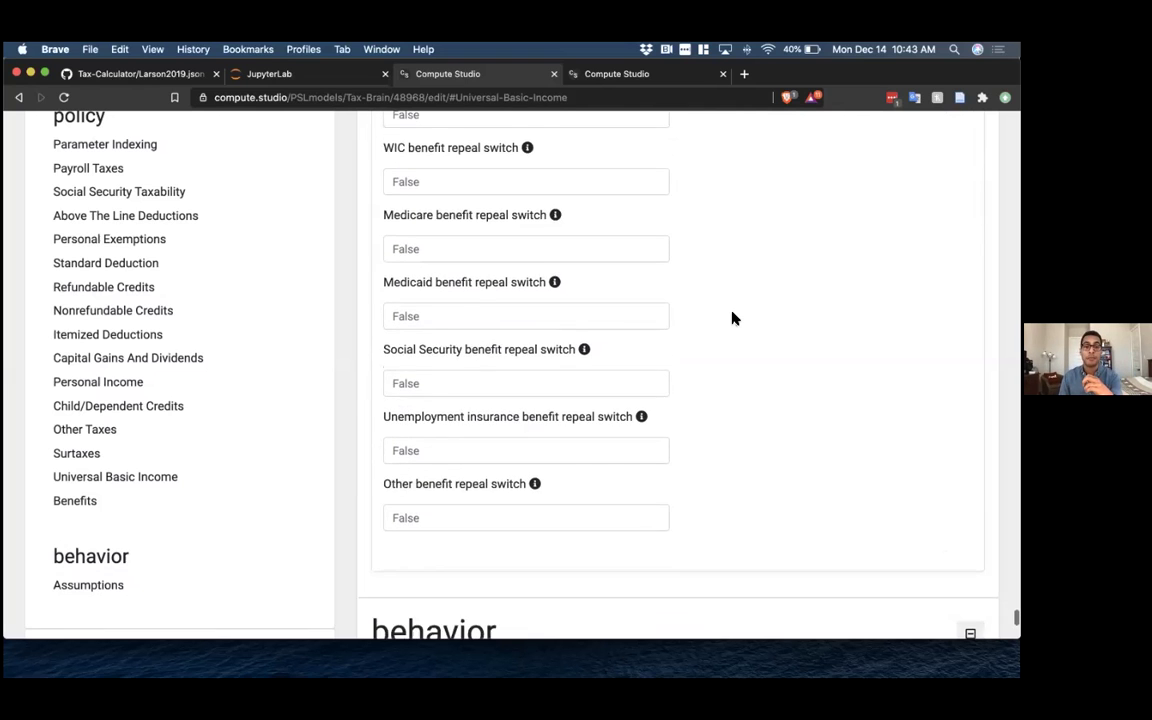
{"action": "scroll", "coordinate": [732, 318], "scroll_direction": "down", "scroll_amount": 1}
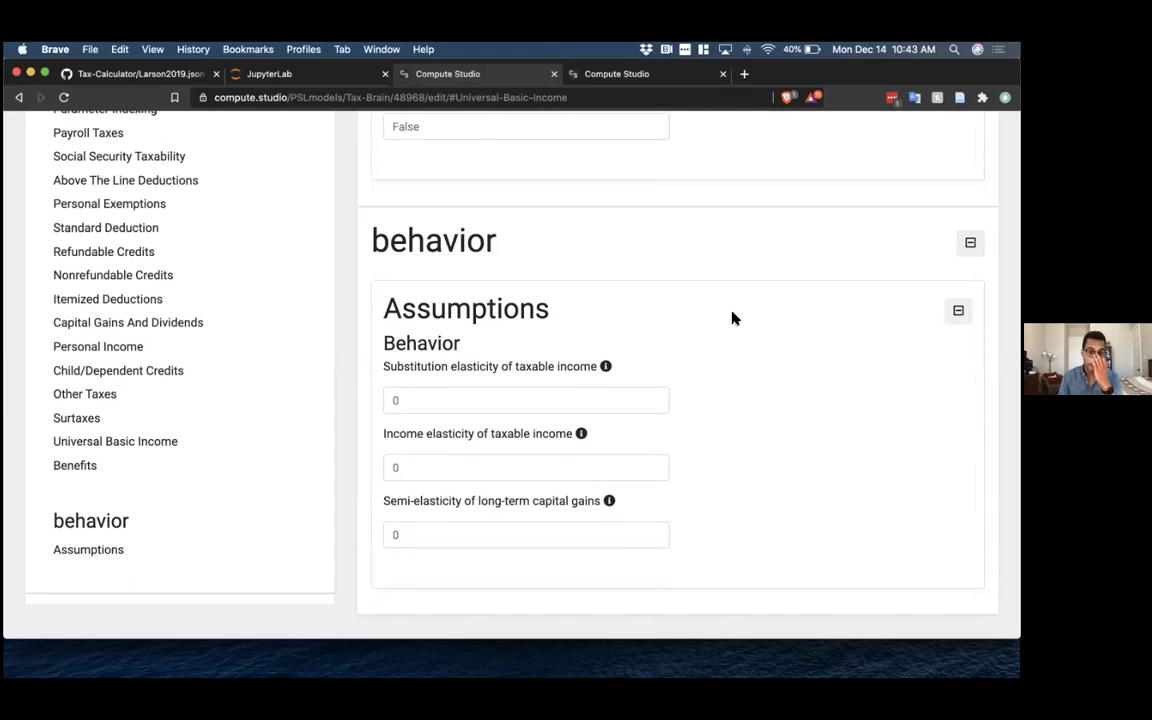
{"action": "scroll", "coordinate": [732, 318], "scroll_direction": "down", "scroll_amount": 1}
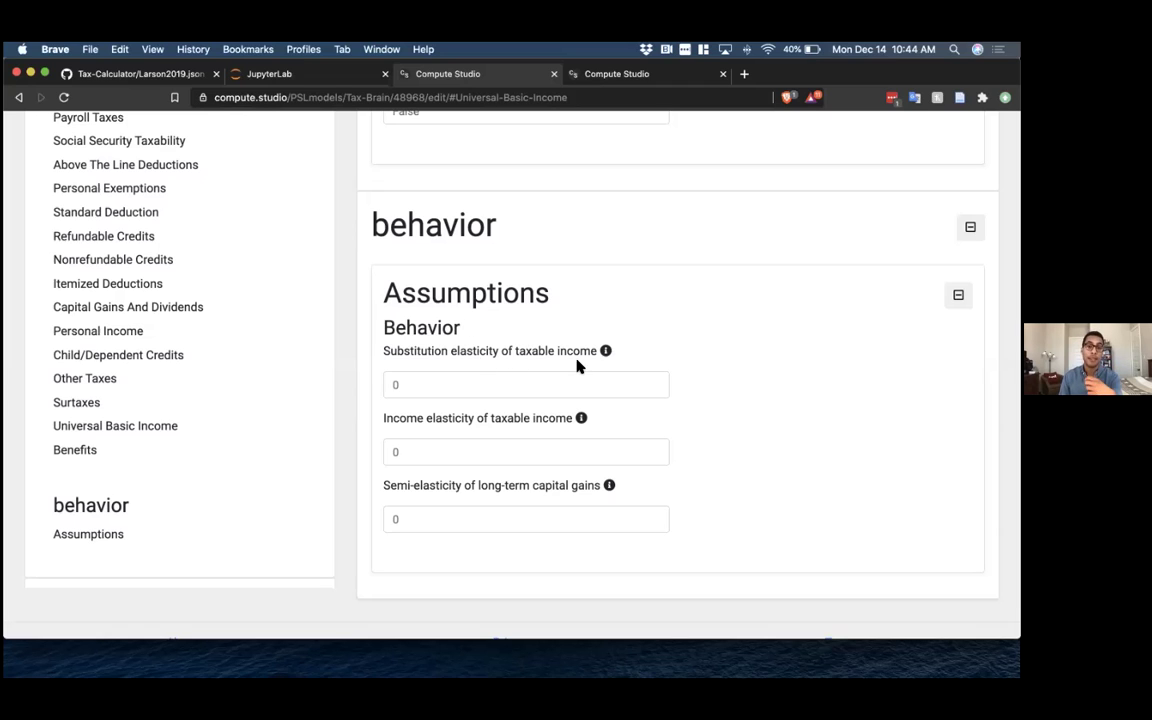
{"action": "mouse_move", "coordinate": [605, 352]}
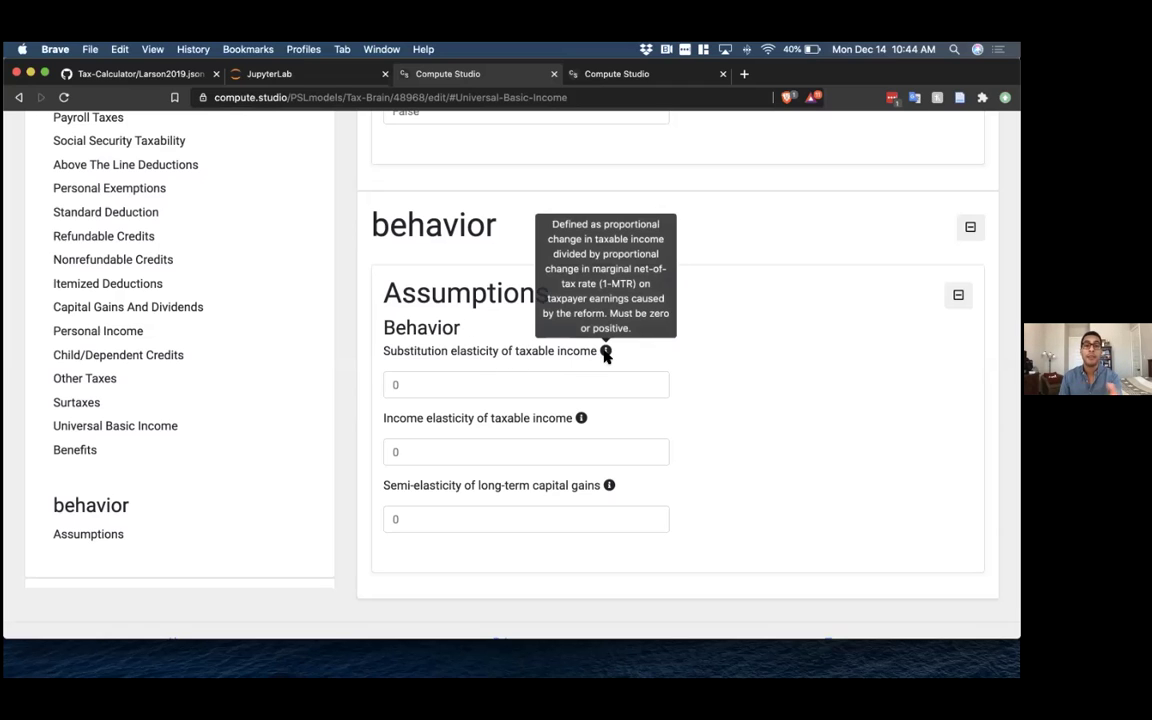
- Run the configured reform as a new public simulation, without making it private or requesting an email notice
{"action": "scroll", "coordinate": [239, 481], "scroll_direction": "down", "scroll_amount": 1}
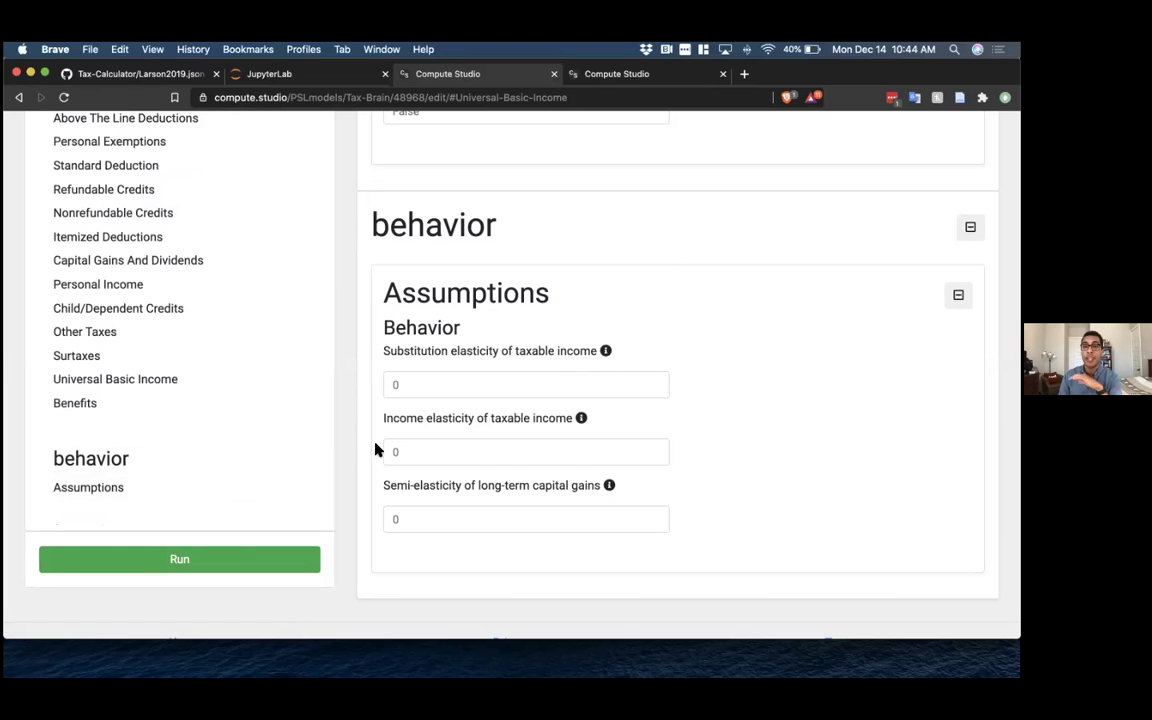
{"action": "left_click", "coordinate": [166, 562]}
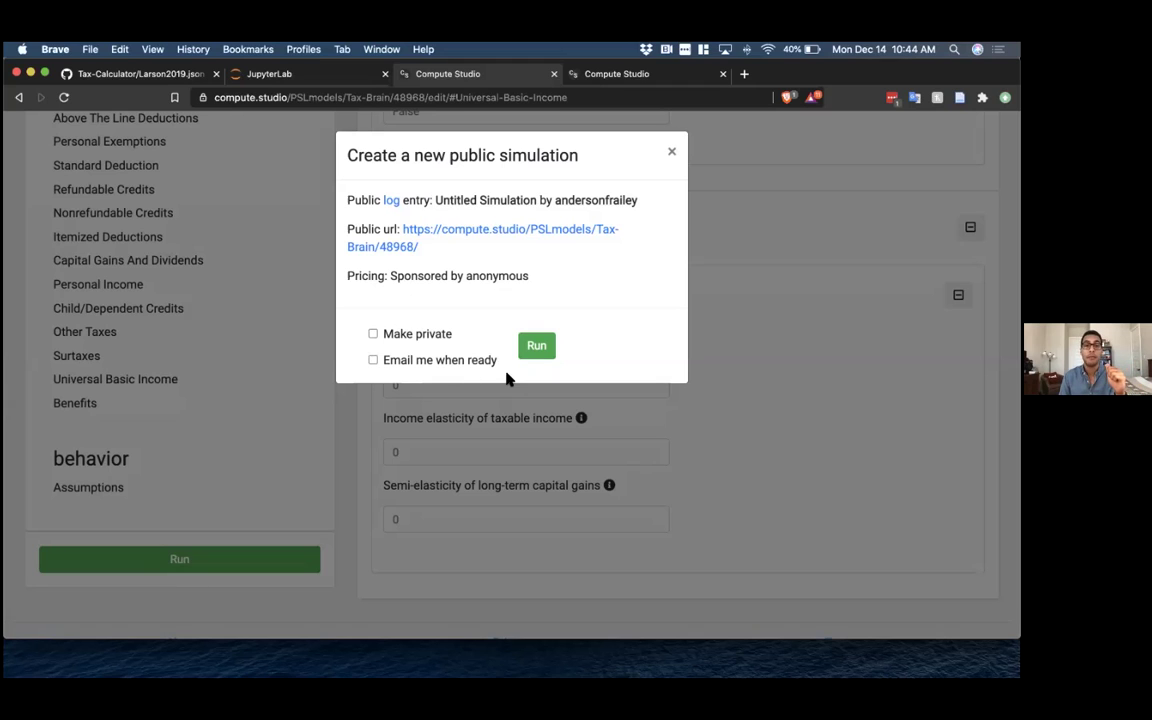
{"action": "left_click", "coordinate": [533, 350]}
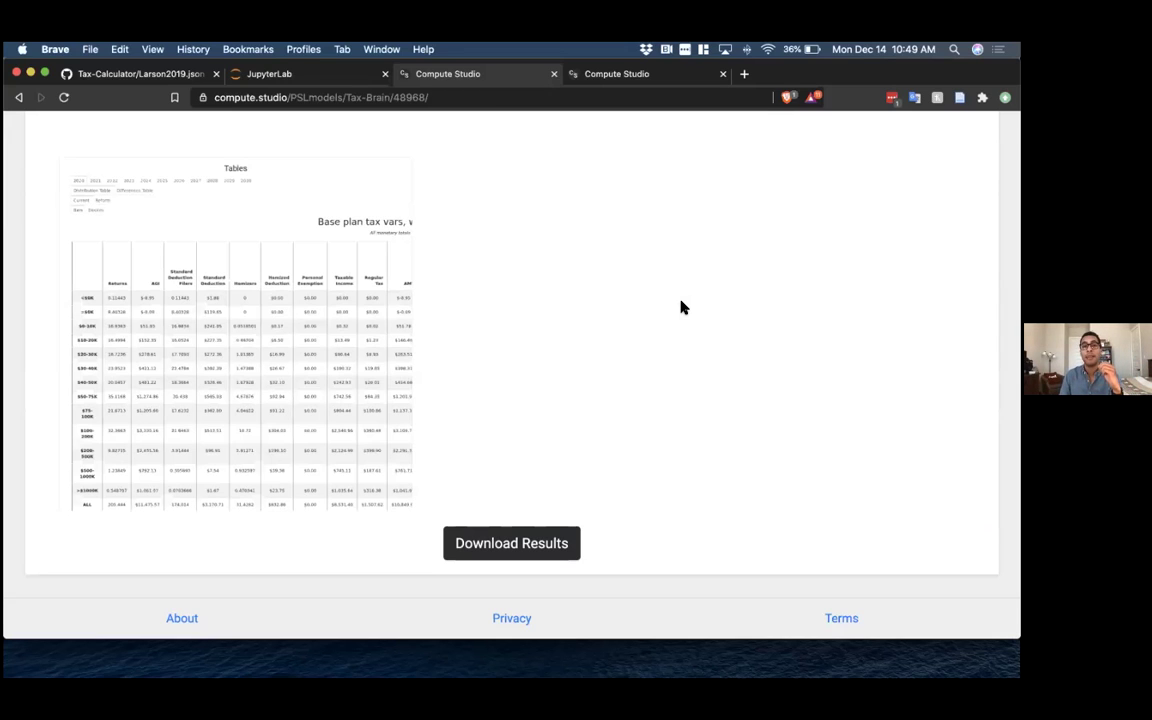
- Look over the simulation outputs and enlarge the Aggregate Tax Liability by Year chart
{"action": "scroll", "coordinate": [683, 307], "scroll_direction": "up", "scroll_amount": 10}
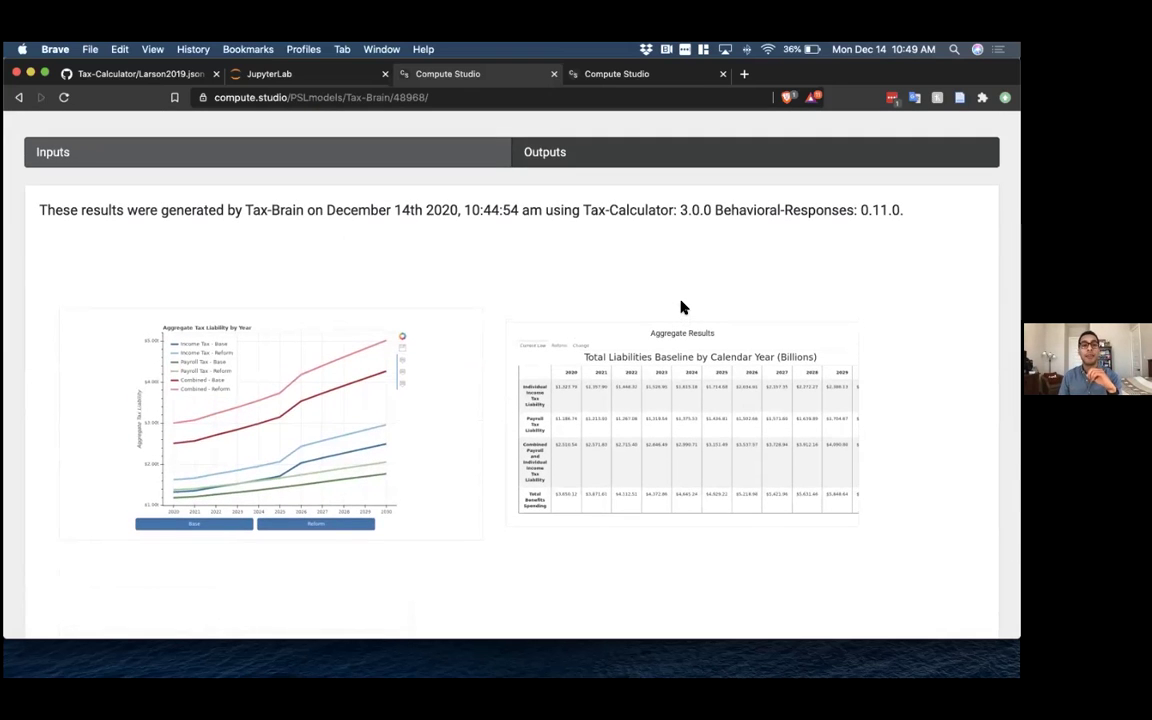
{"action": "scroll", "coordinate": [683, 307], "scroll_direction": "up", "scroll_amount": 5}
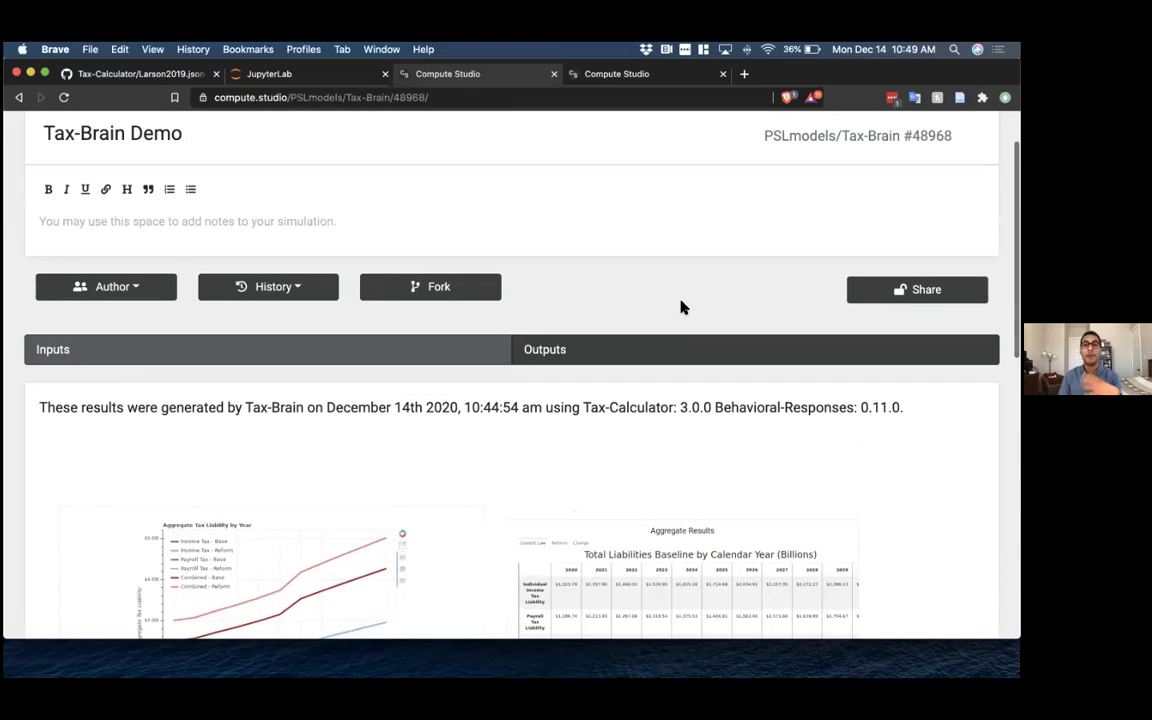
{"action": "scroll", "coordinate": [680, 307], "scroll_direction": "down", "scroll_amount": 3}
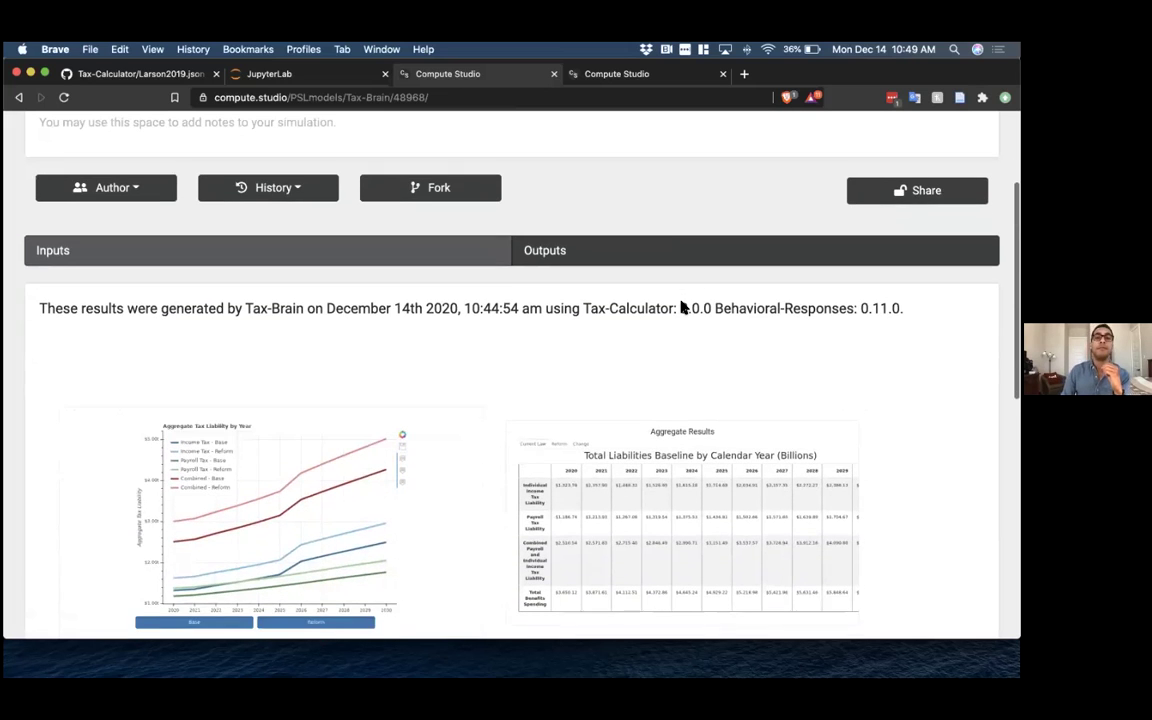
{"action": "scroll", "coordinate": [680, 307], "scroll_direction": "down", "scroll_amount": 2}
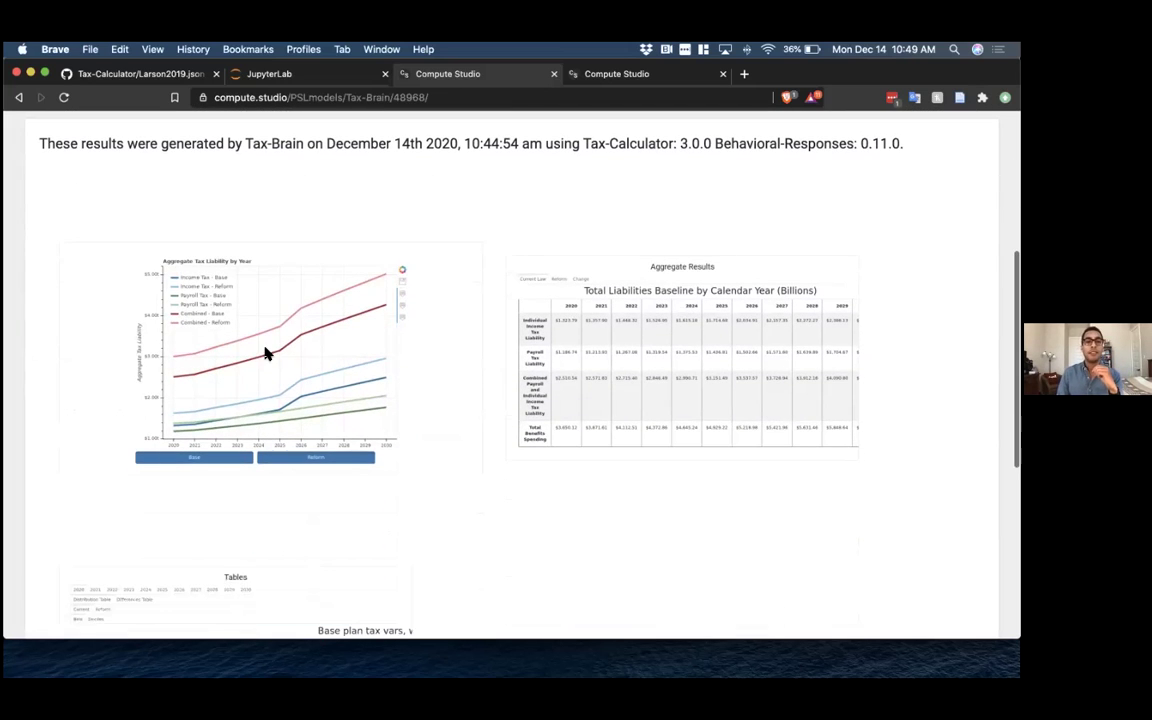
{"action": "left_click", "coordinate": [265, 352]}
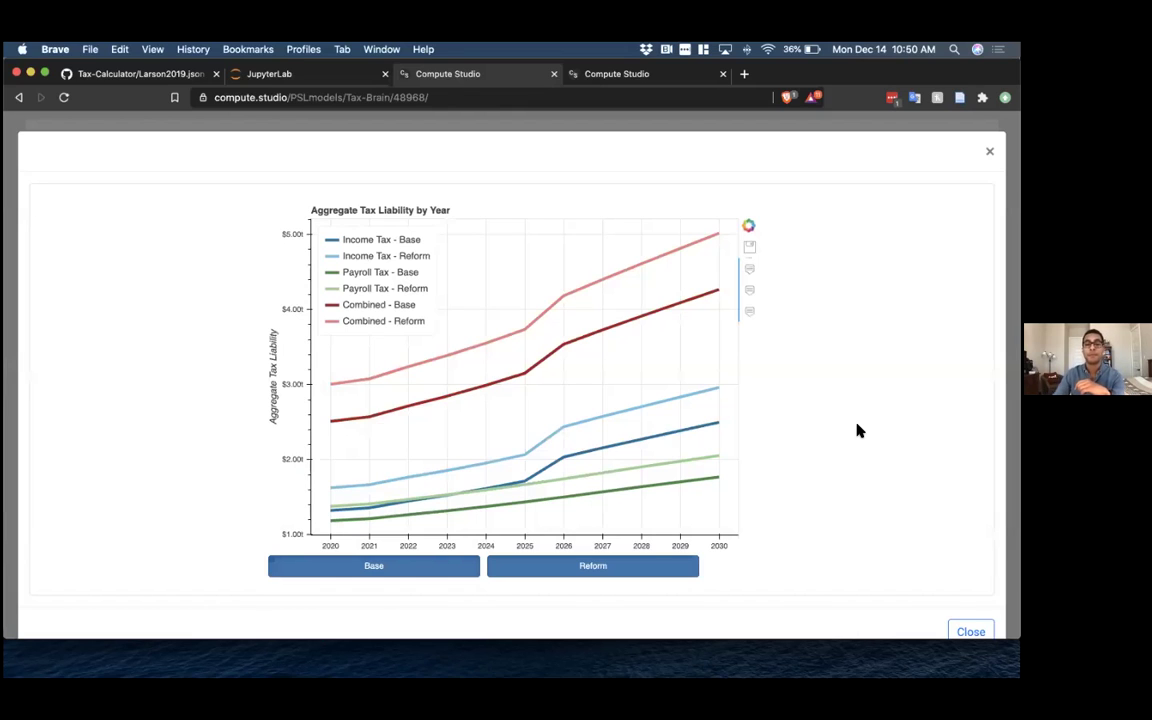
{"action": "scroll", "coordinate": [857, 430], "scroll_direction": "down", "scroll_amount": 1}
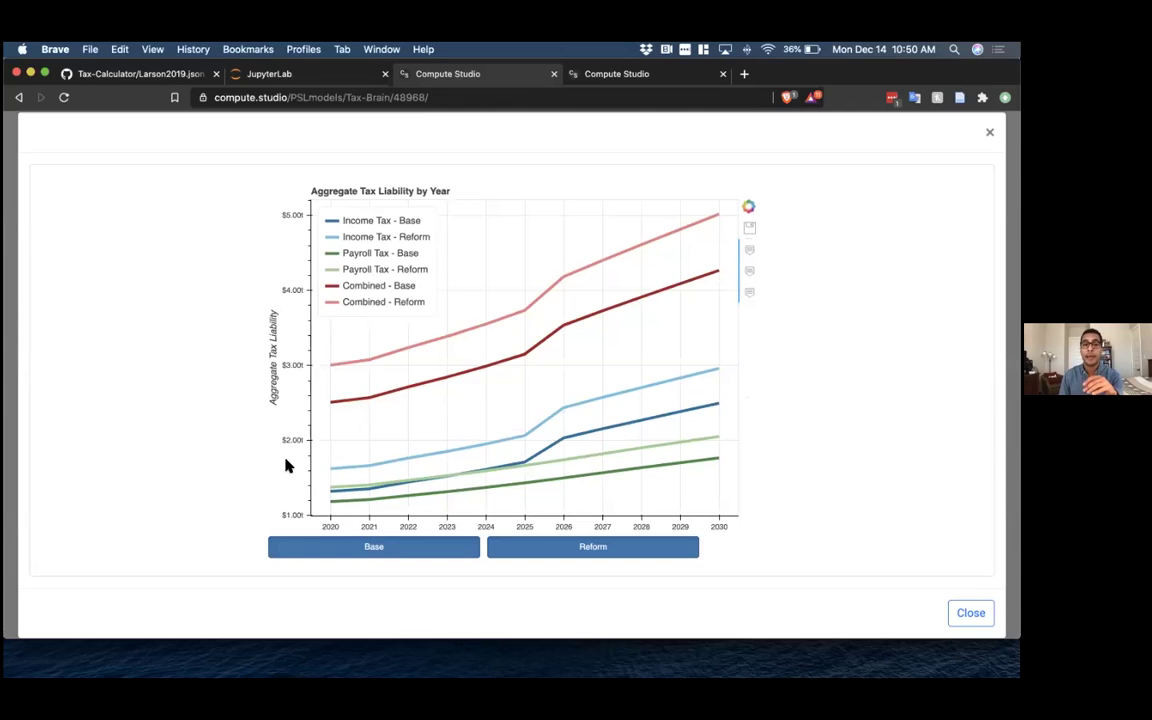
- Toggle the base lines and the reform lines off and on in the Aggregate Tax Liability by Year chart, and close it
{"action": "left_click", "coordinate": [359, 555]}
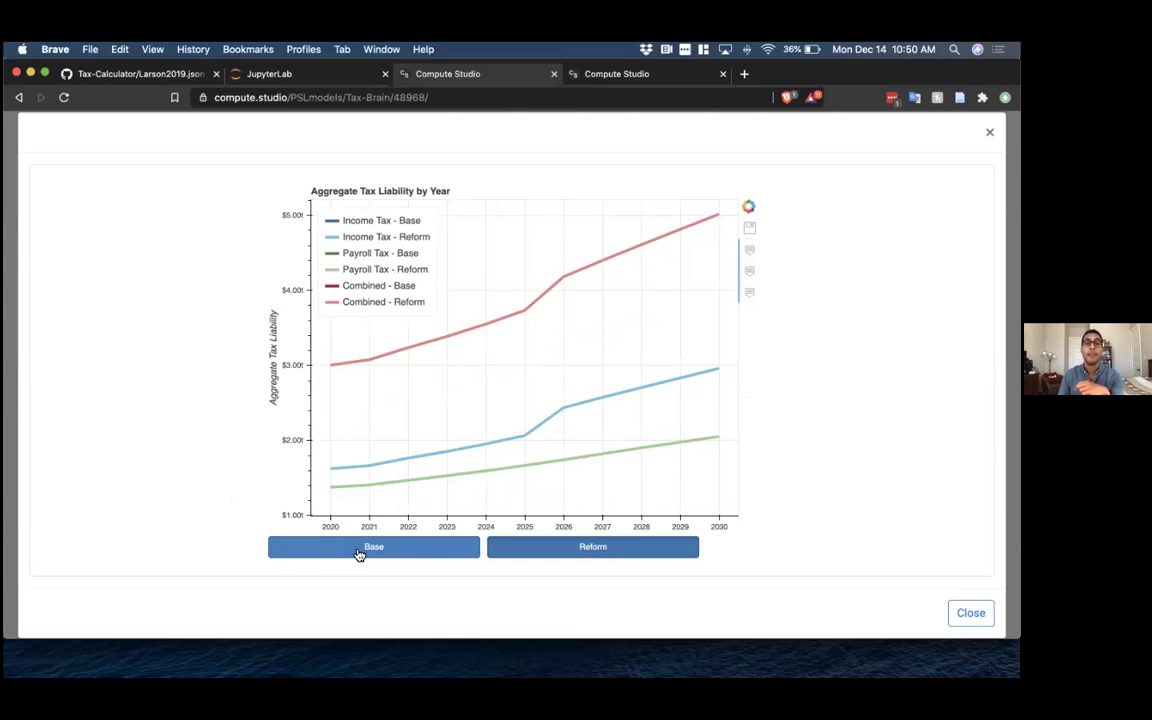
{"action": "left_click", "coordinate": [359, 553]}
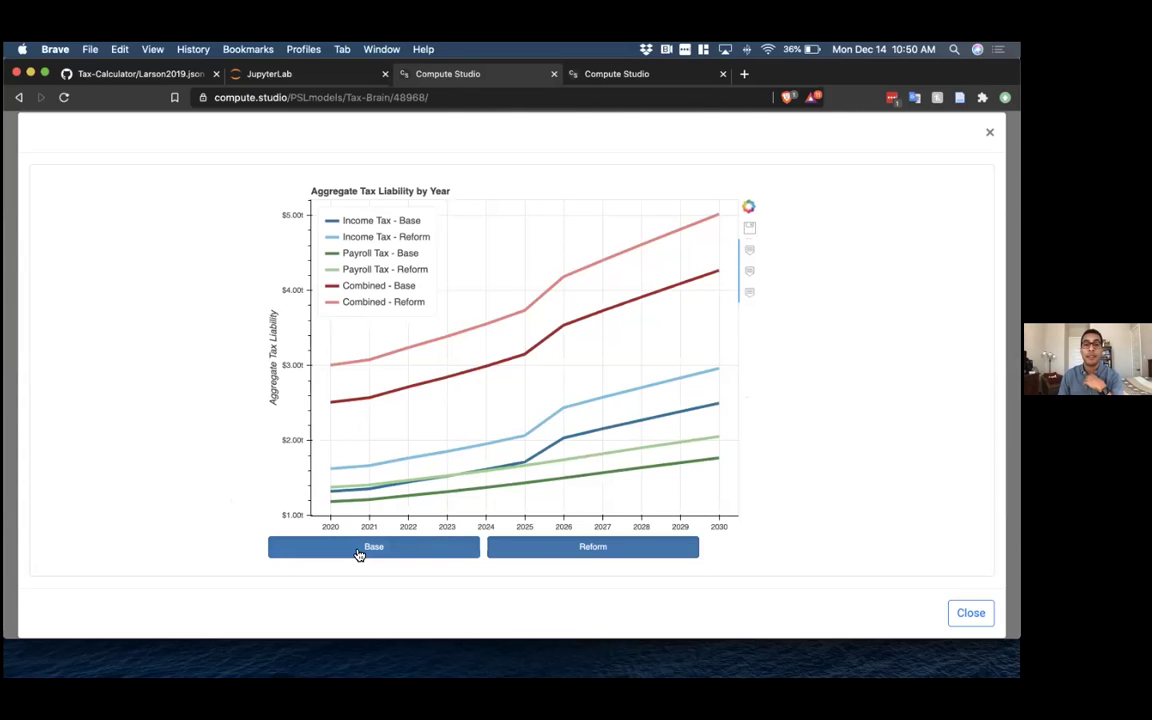
{"action": "left_click", "coordinate": [538, 555]}
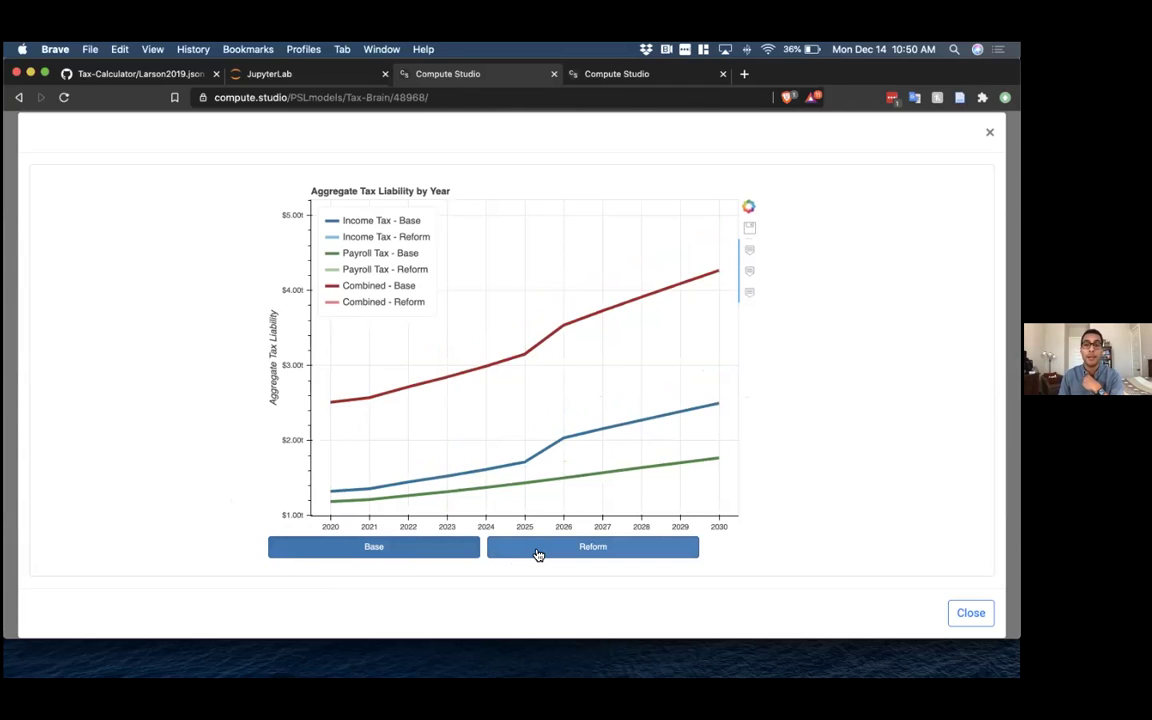
{"action": "left_click", "coordinate": [538, 555]}
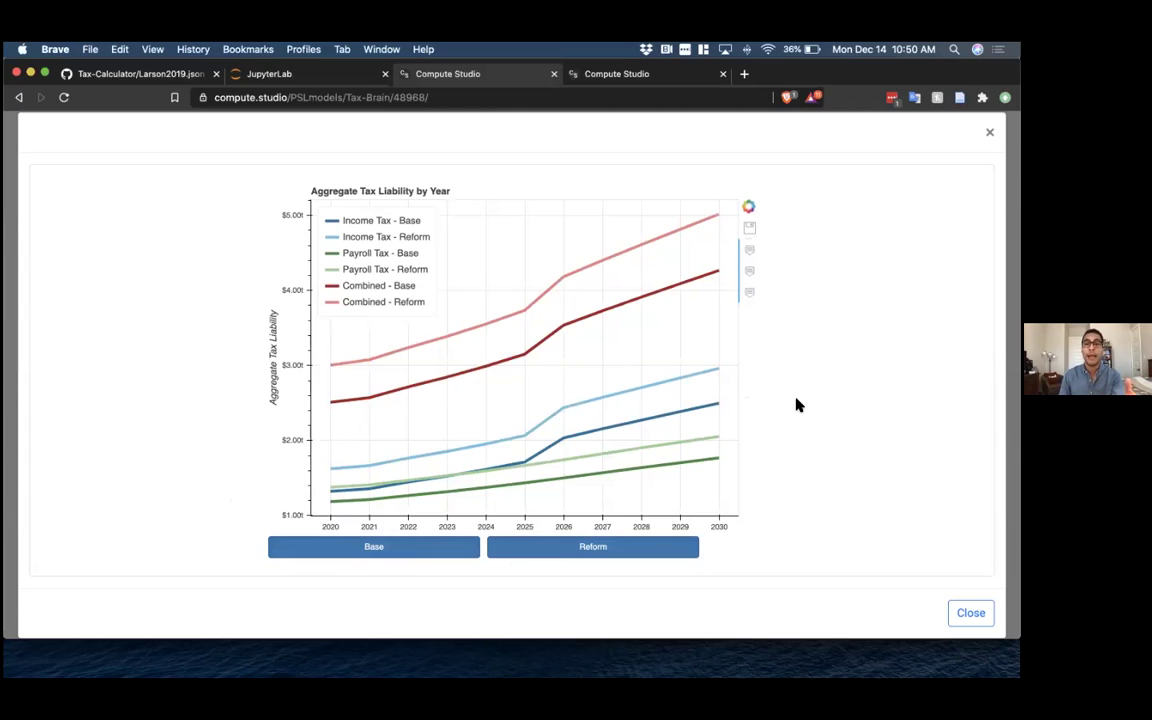
{"action": "scroll", "coordinate": [797, 404], "scroll_direction": "up", "scroll_amount": 1}
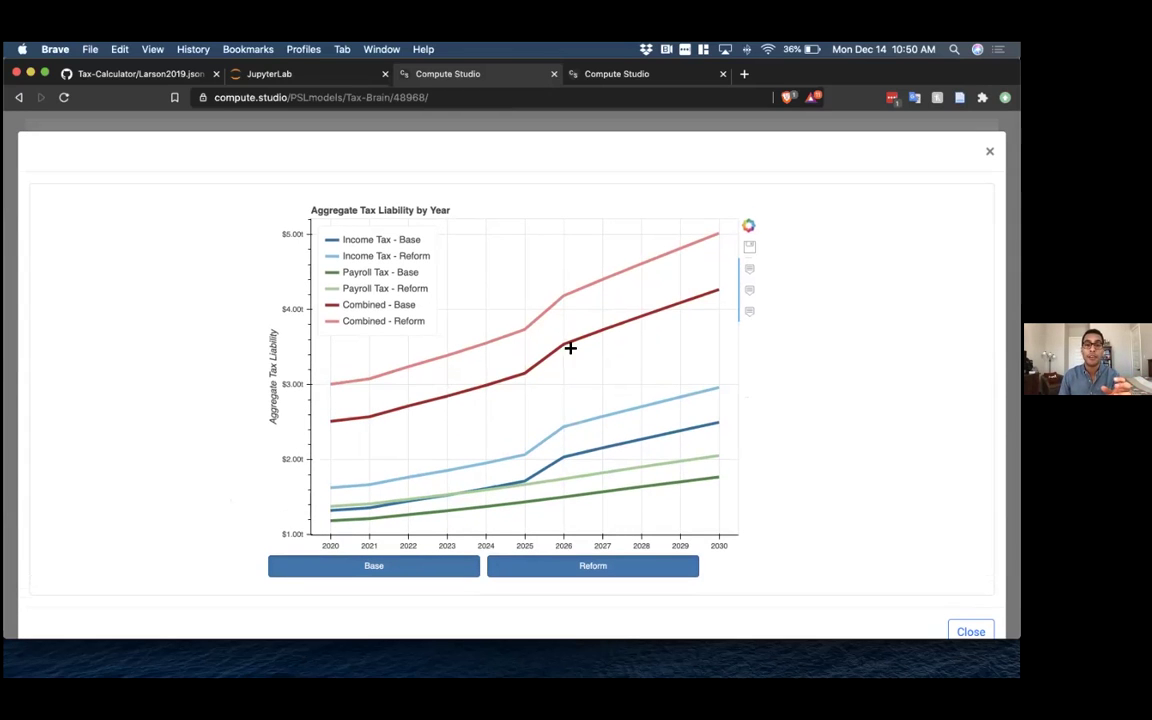
{"action": "mouse_move", "coordinate": [564, 344]}
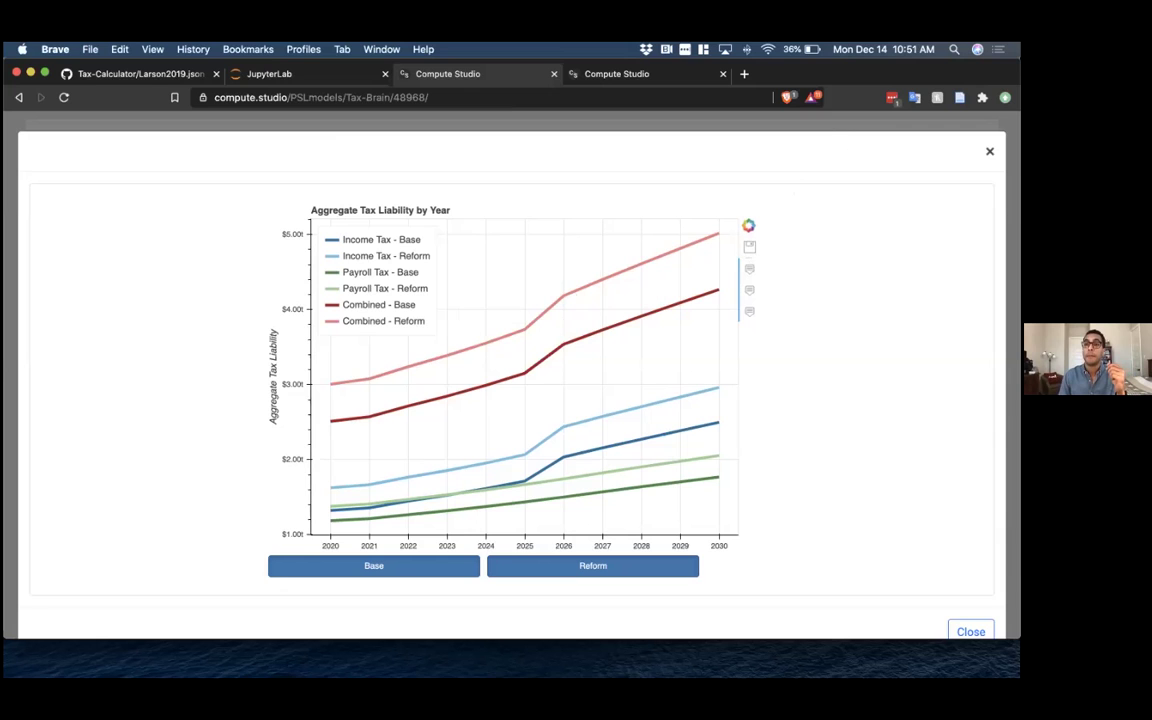
{"action": "key", "text": "Escape"}
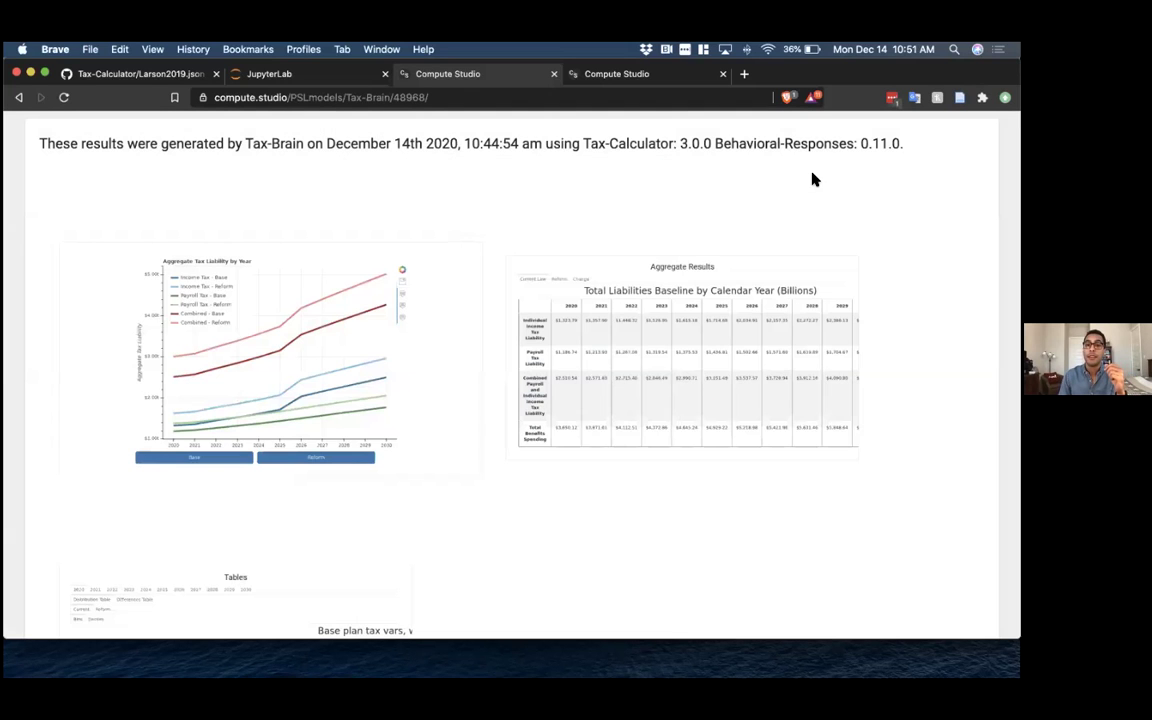
- Examine the Aggregate Results table under current law, reform and change, and close it
{"action": "left_click", "coordinate": [676, 350]}
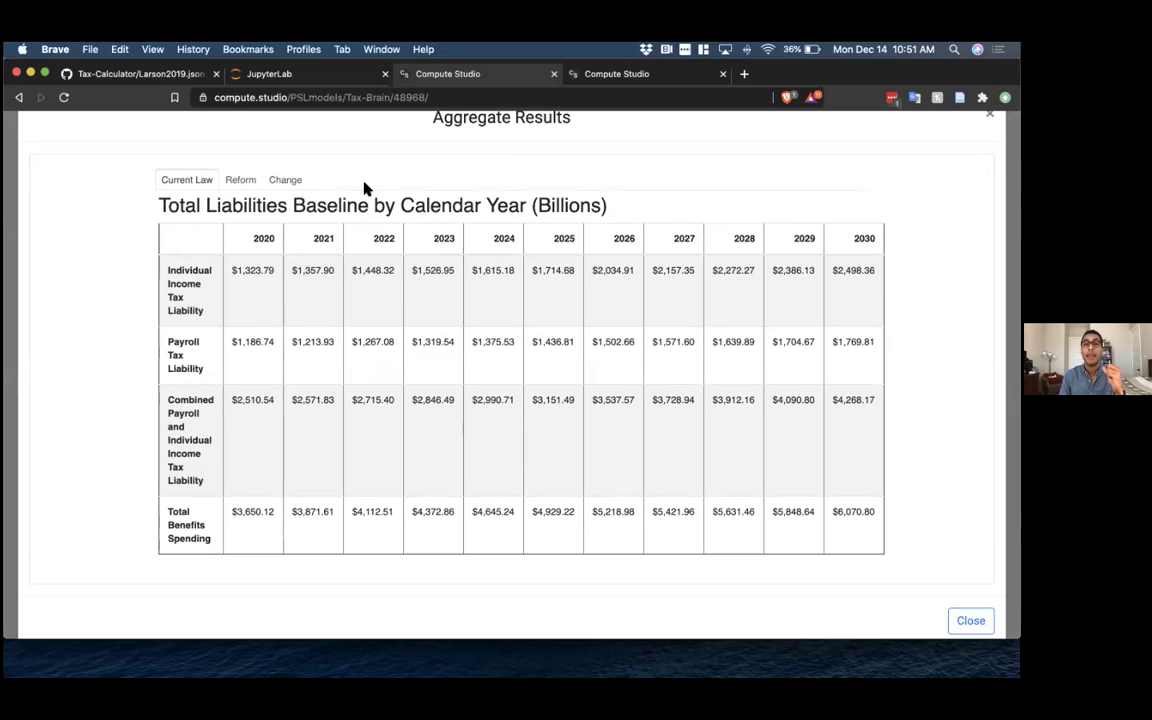
{"action": "left_click", "coordinate": [240, 181]}
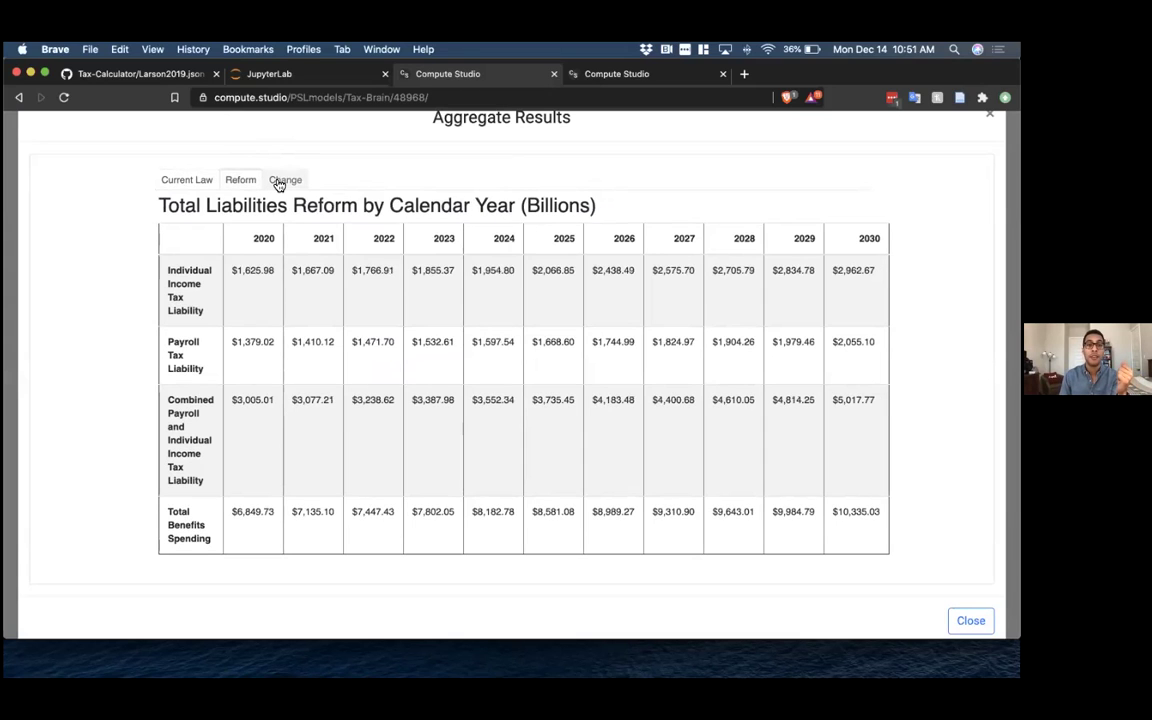
{"action": "left_click", "coordinate": [279, 183]}
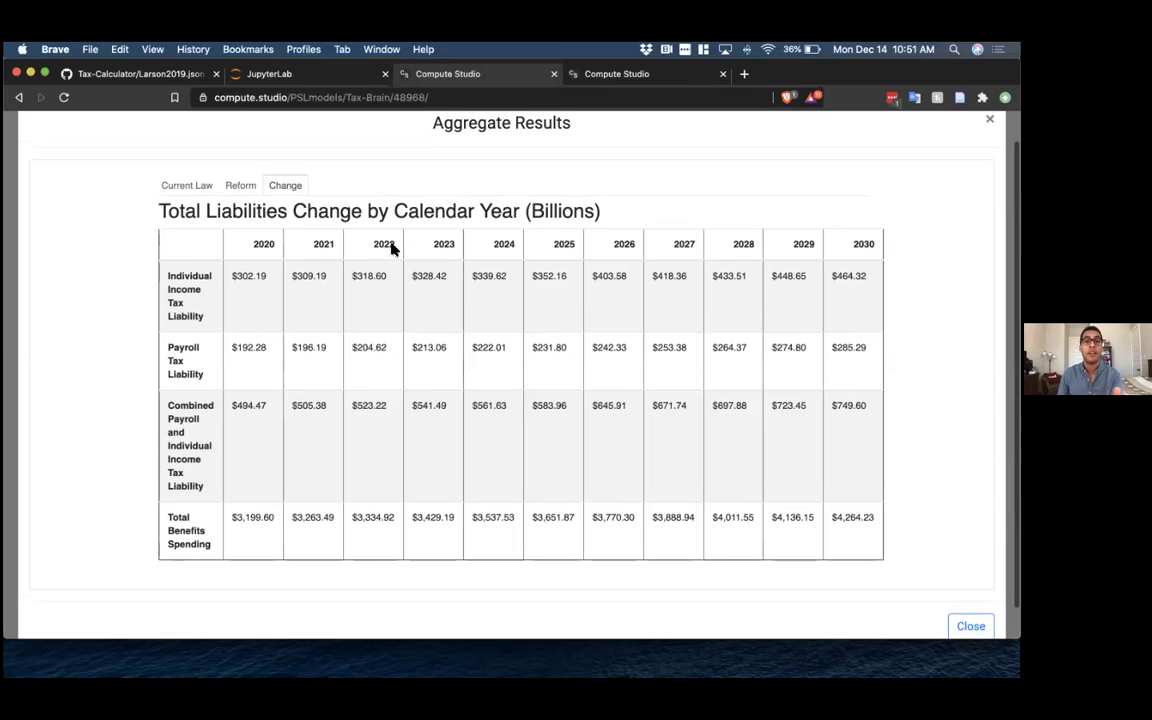
{"action": "scroll", "coordinate": [391, 248], "scroll_direction": "up", "scroll_amount": 1}
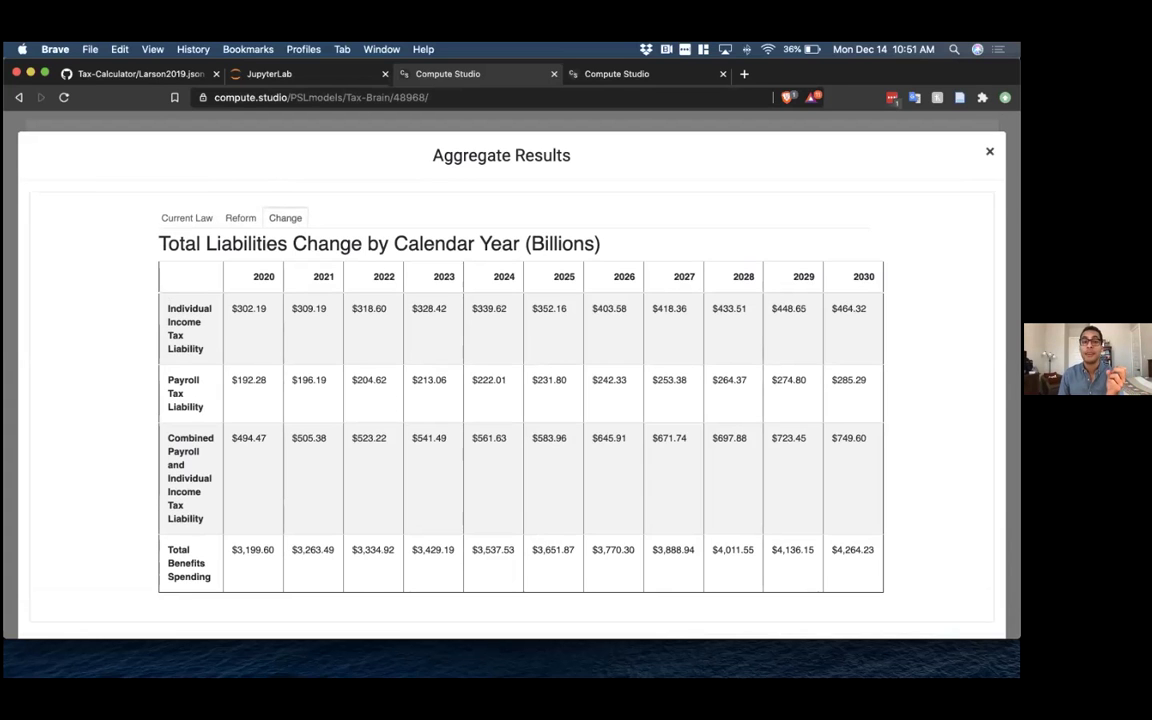
{"action": "left_click", "coordinate": [990, 151]}
- Open the Tables output and view the 2020 reform distribution table by income bins and by deciles
{"action": "scroll", "coordinate": [553, 362], "scroll_direction": "down", "scroll_amount": 5}
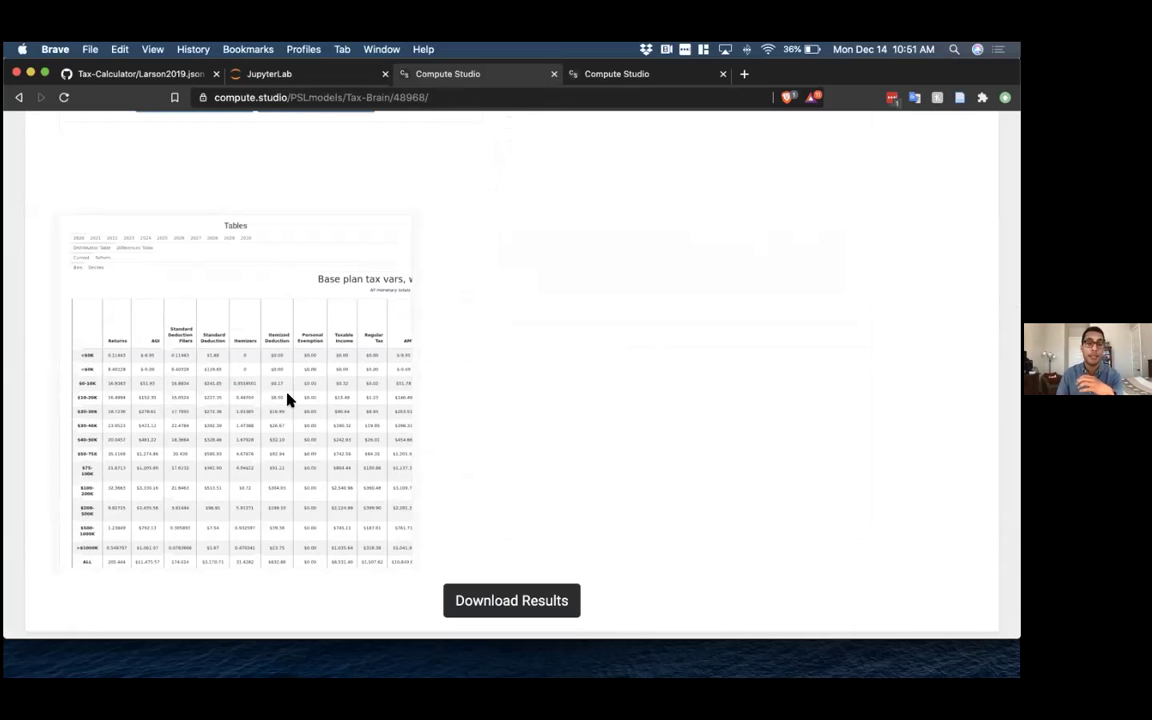
{"action": "left_click", "coordinate": [287, 400]}
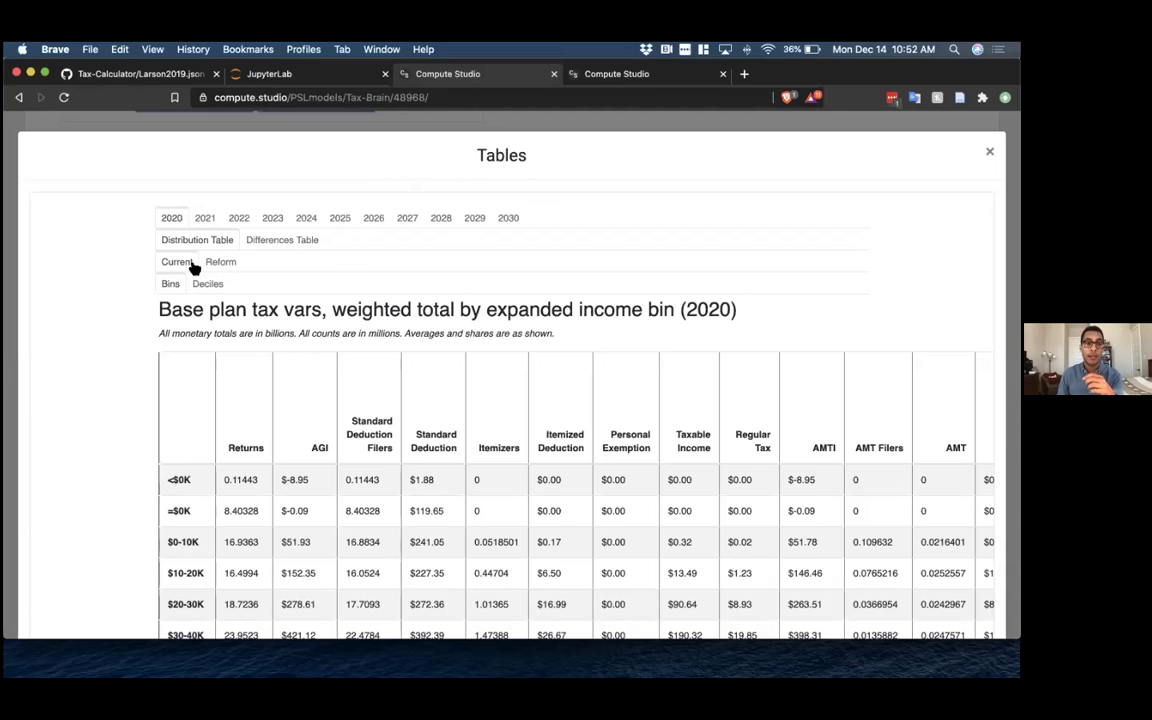
{"action": "left_click", "coordinate": [222, 264]}
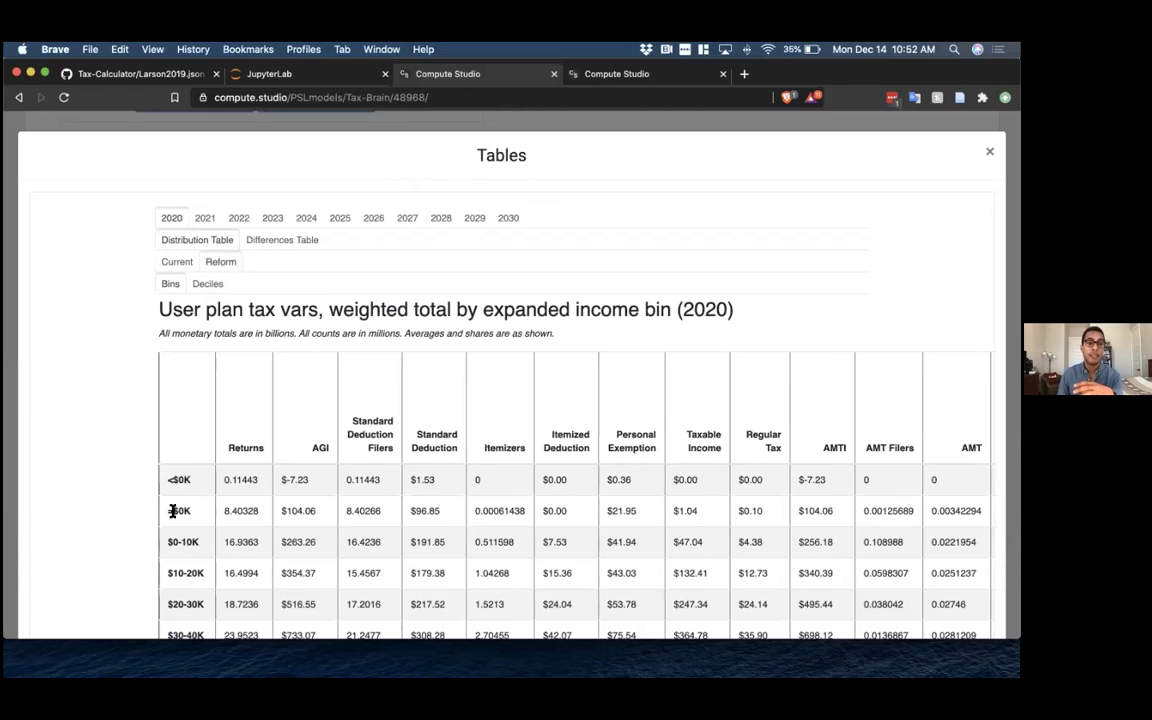
{"action": "left_click_drag", "start_coordinate": [163, 543], "coordinate": [209, 543]}
{"action": "left_click", "coordinate": [209, 460]}
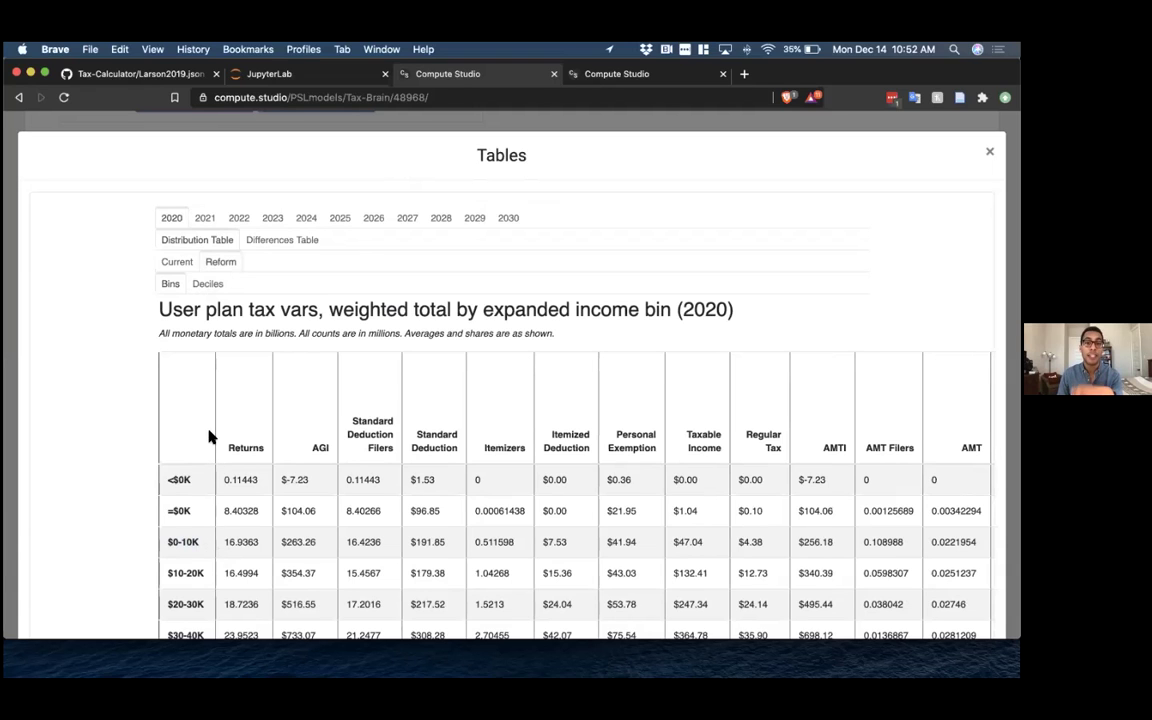
{"action": "left_click", "coordinate": [203, 284]}
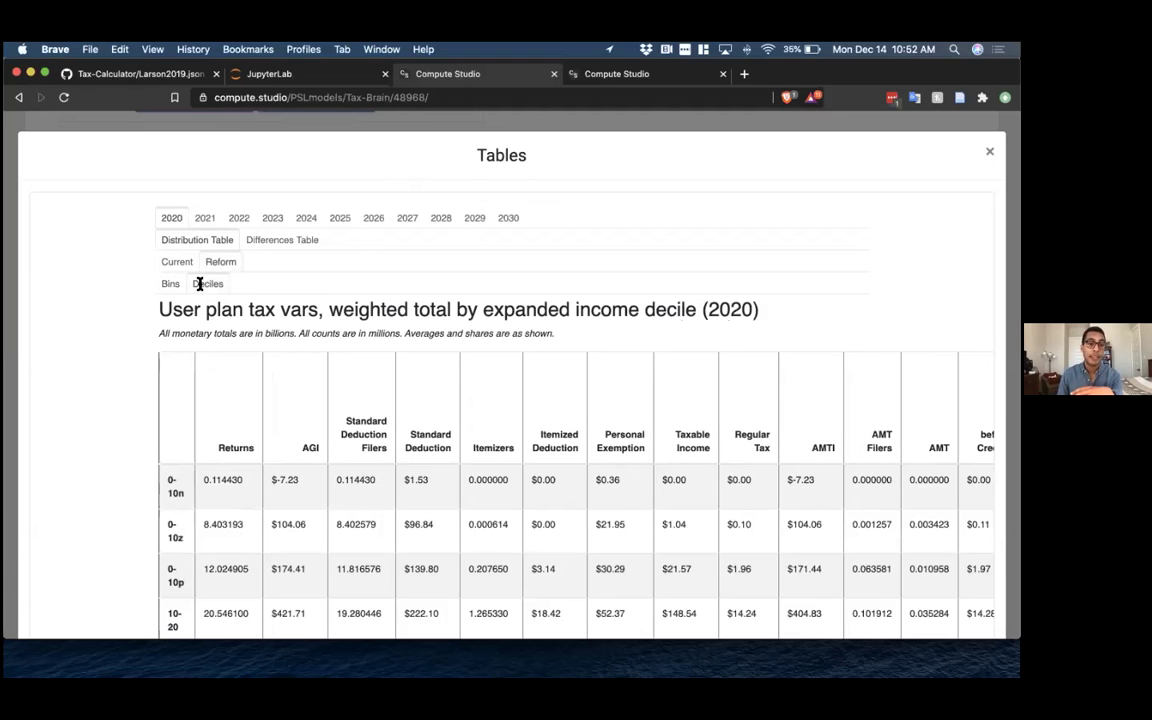
- Examine the 2020 reform distribution table by expanded income decile, looking over its rows and its columns through Non-refundable Credits
{"action": "scroll", "coordinate": [180, 400], "scroll_direction": "down", "scroll_amount": 1}
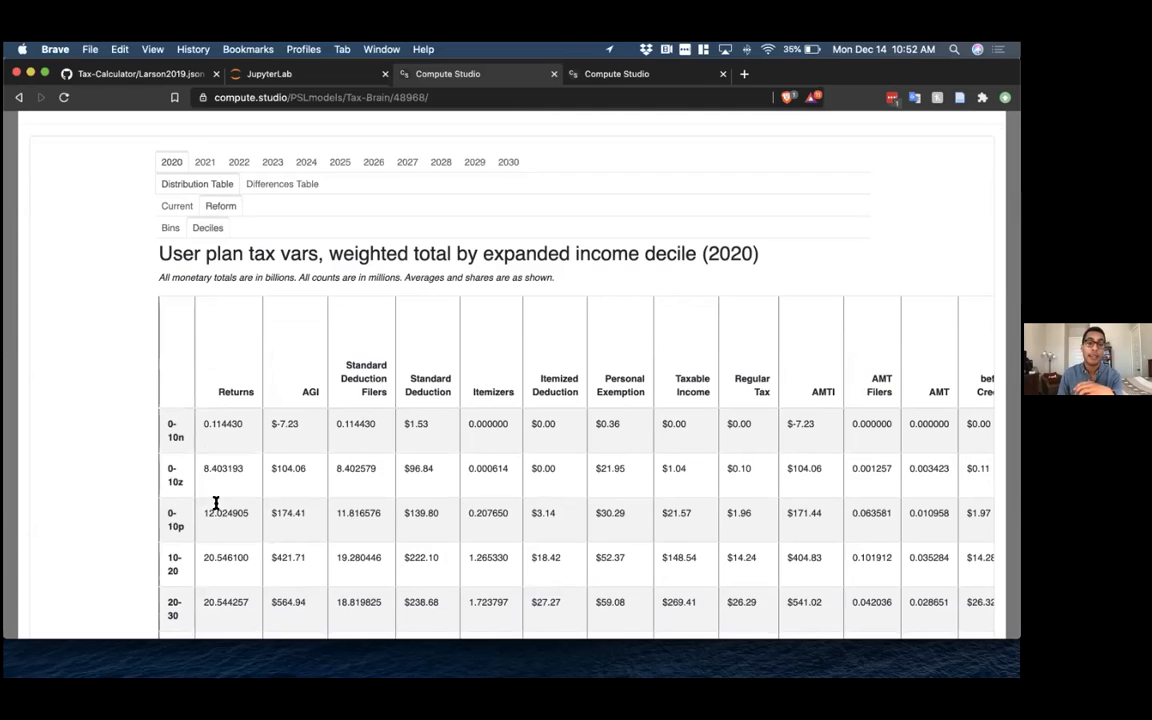
{"action": "scroll", "coordinate": [216, 509], "scroll_direction": "down", "scroll_amount": 3}
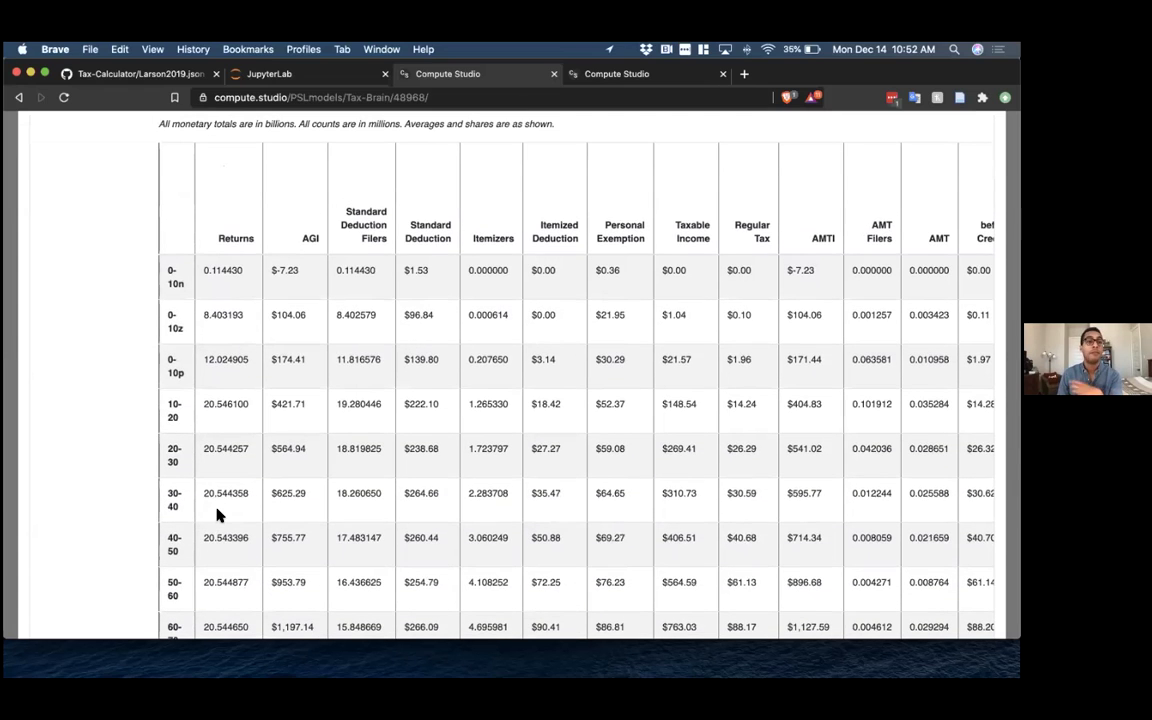
{"action": "scroll", "coordinate": [218, 514], "scroll_direction": "up", "scroll_amount": 1}
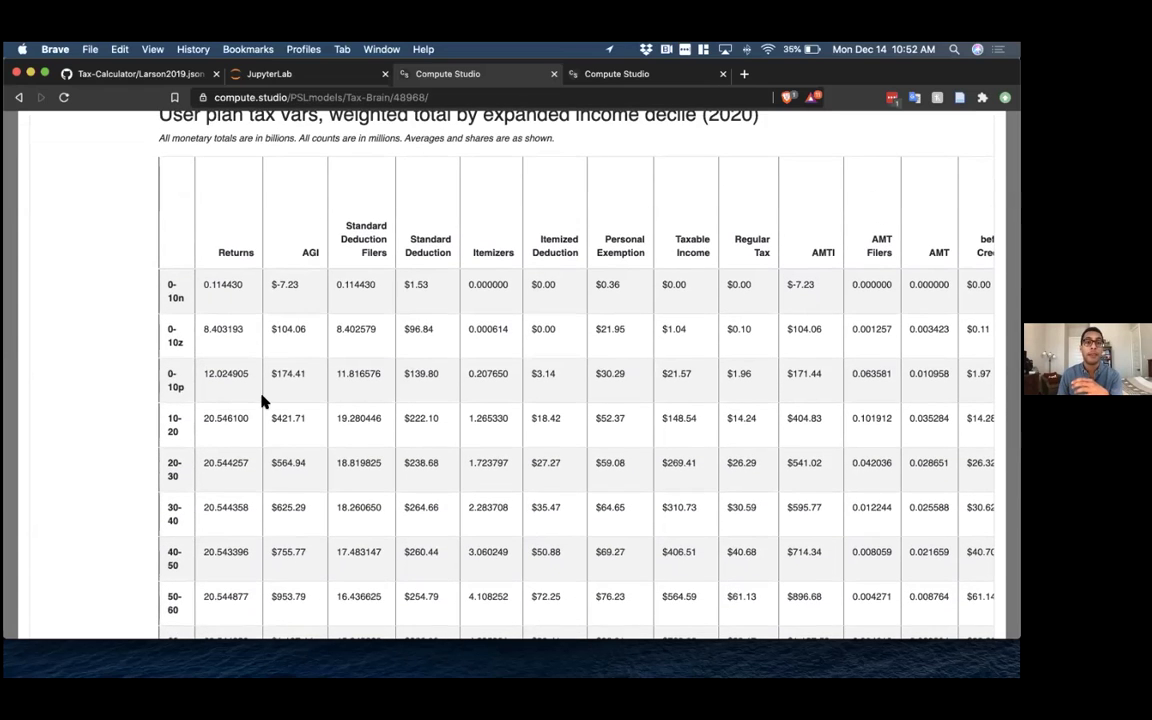
{"action": "scroll", "coordinate": [327, 415], "scroll_direction": "up", "scroll_amount": 2}
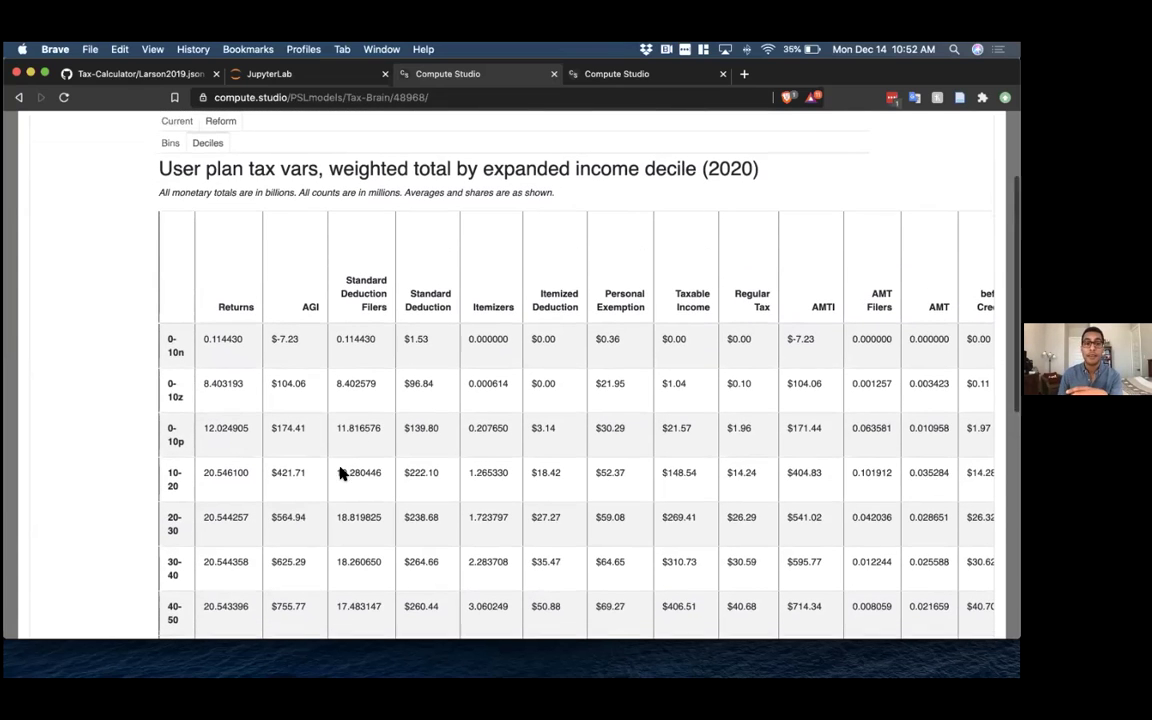
{"action": "scroll", "coordinate": [341, 476], "scroll_direction": "down", "scroll_amount": 1}
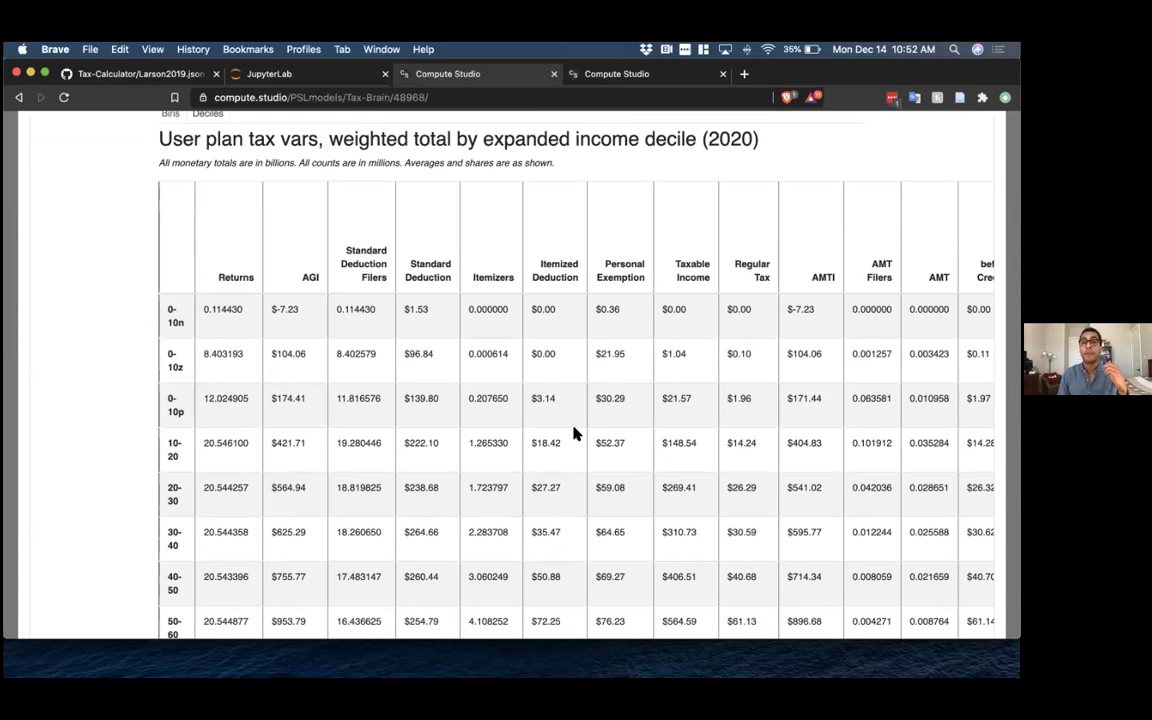
{"action": "scroll", "coordinate": [659, 443], "scroll_direction": "up", "scroll_amount": 5}
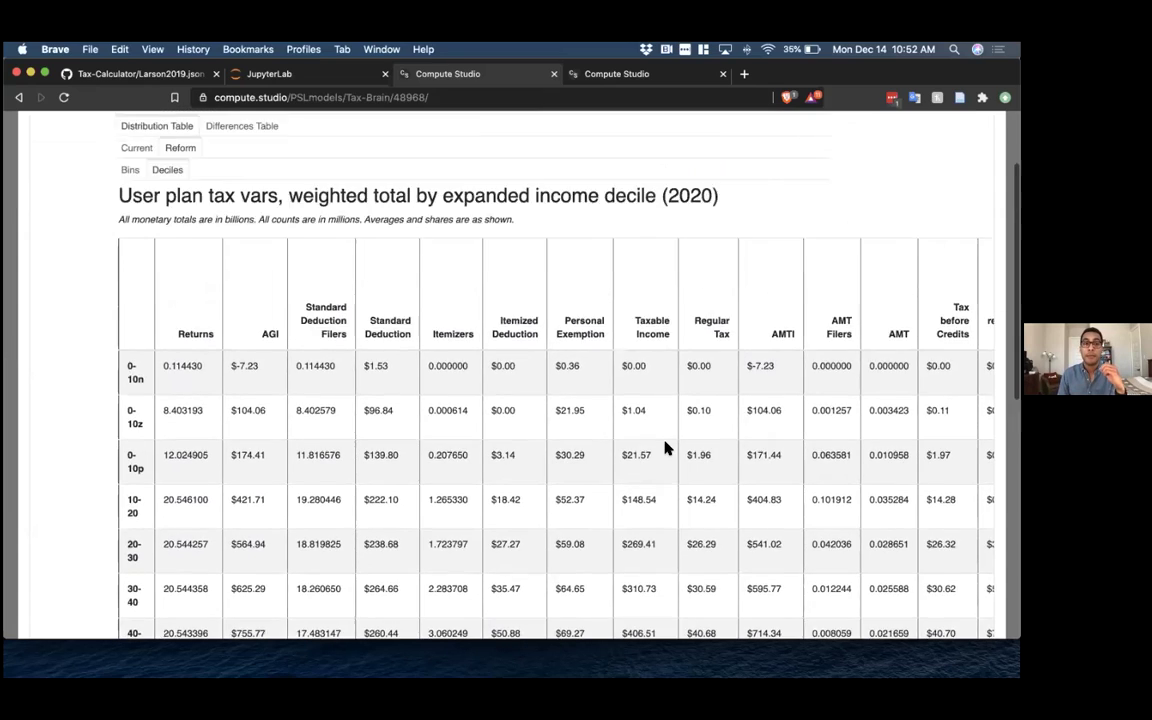
{"action": "scroll", "coordinate": [663, 443], "scroll_direction": "down", "scroll_amount": 6}
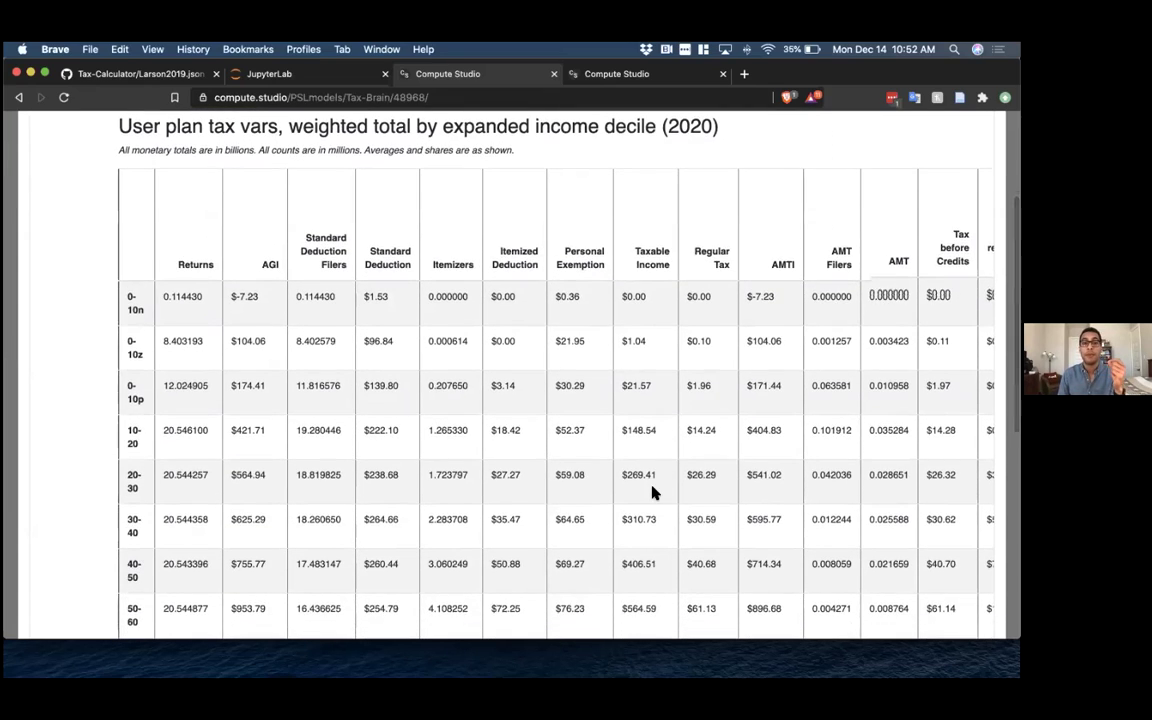
{"action": "scroll", "coordinate": [650, 489], "scroll_direction": "down", "scroll_amount": 7}
{"action": "scroll", "coordinate": [652, 489], "scroll_direction": "up", "scroll_amount": 4}
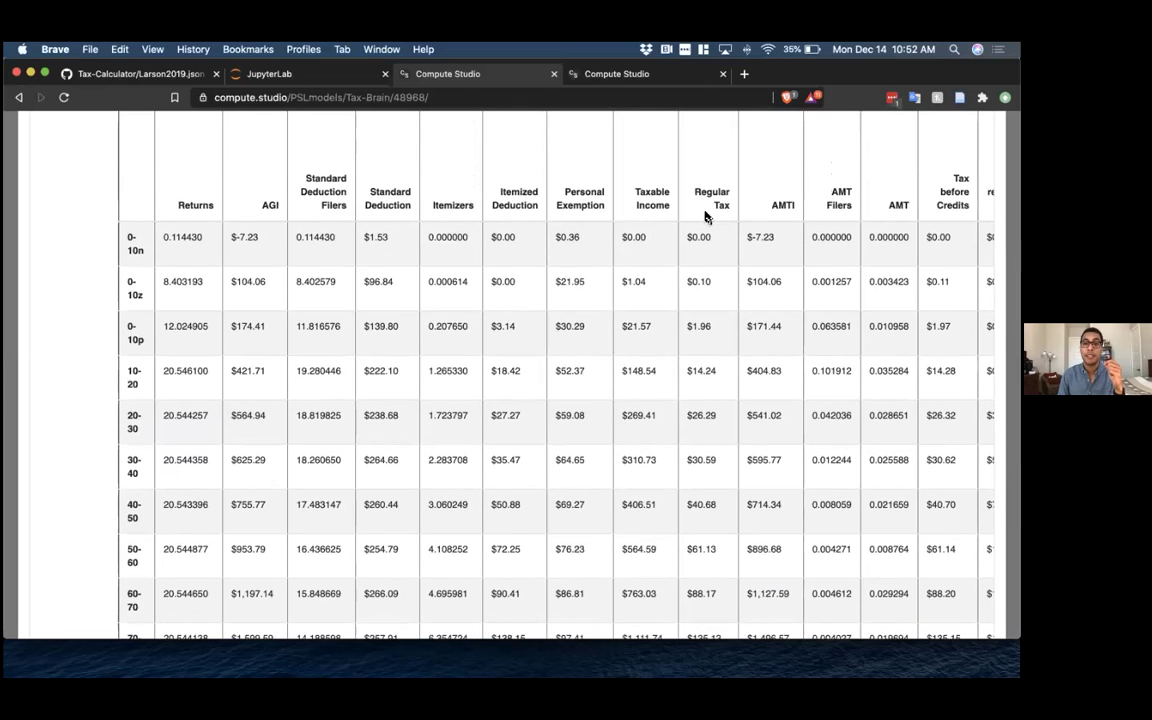
{"action": "scroll", "coordinate": [710, 233], "scroll_direction": "right", "scroll_amount": 5}
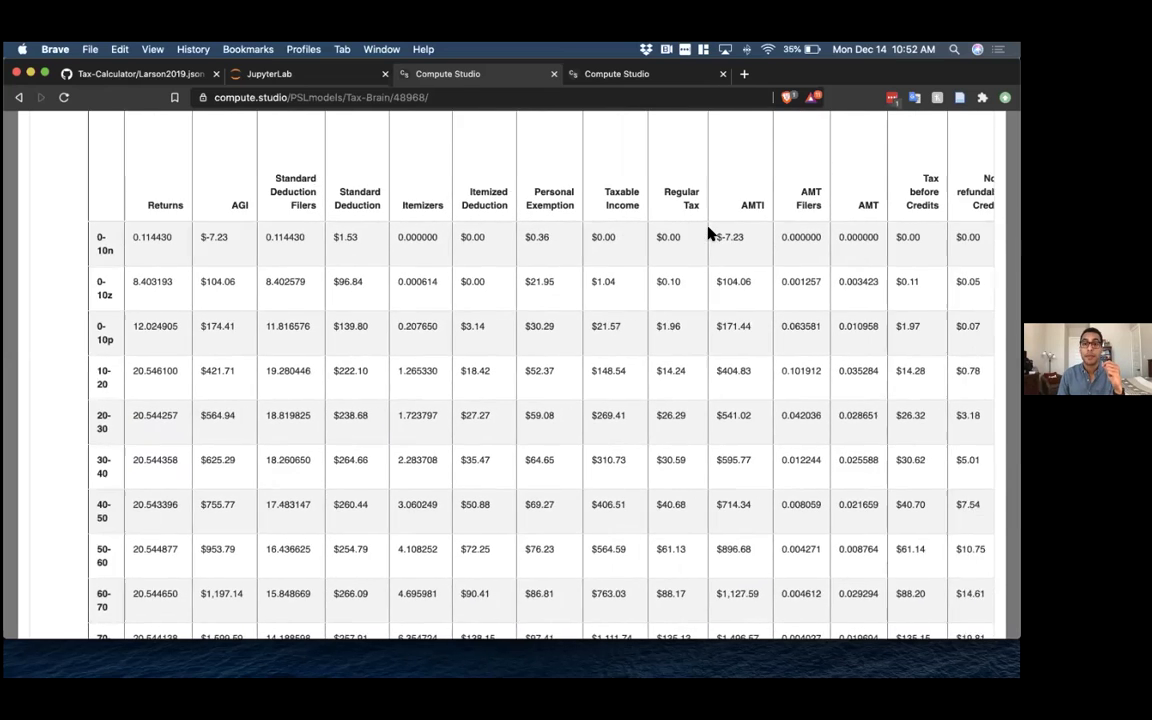
{"action": "scroll", "coordinate": [706, 232], "scroll_direction": "left", "scroll_amount": 4}
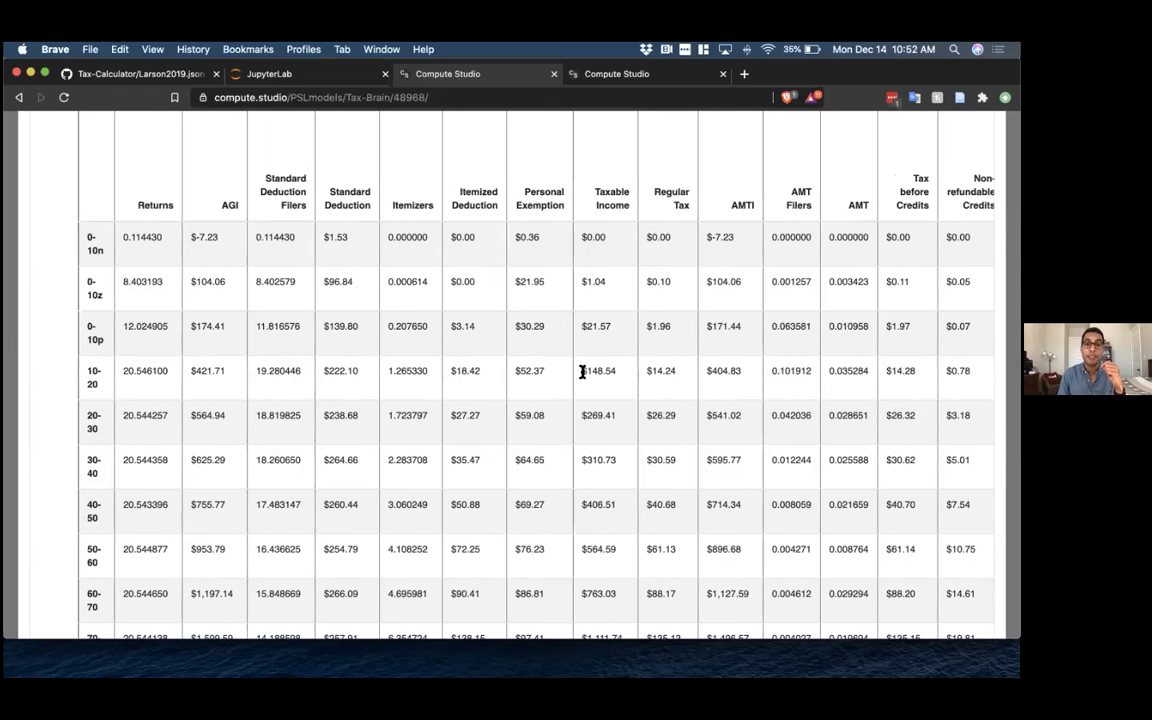
- Check the Returns and Taxable Income values in the 10-20 decile row and highlight the Top 1% row's taxable income
{"action": "scroll", "coordinate": [621, 377], "scroll_direction": "up", "scroll_amount": 2}
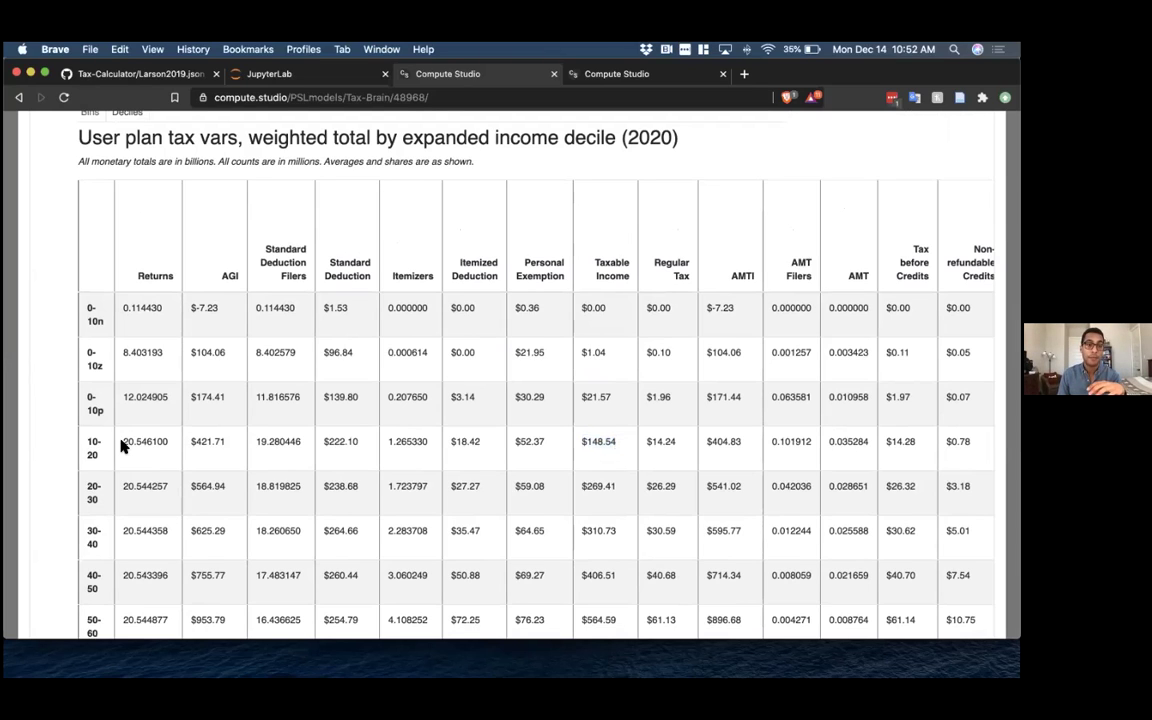
{"action": "left_click_drag", "start_coordinate": [122, 443], "coordinate": [167, 449]}
{"action": "left_click", "coordinate": [611, 443]}
{"action": "scroll", "coordinate": [611, 443], "scroll_direction": "down", "scroll_amount": 10}
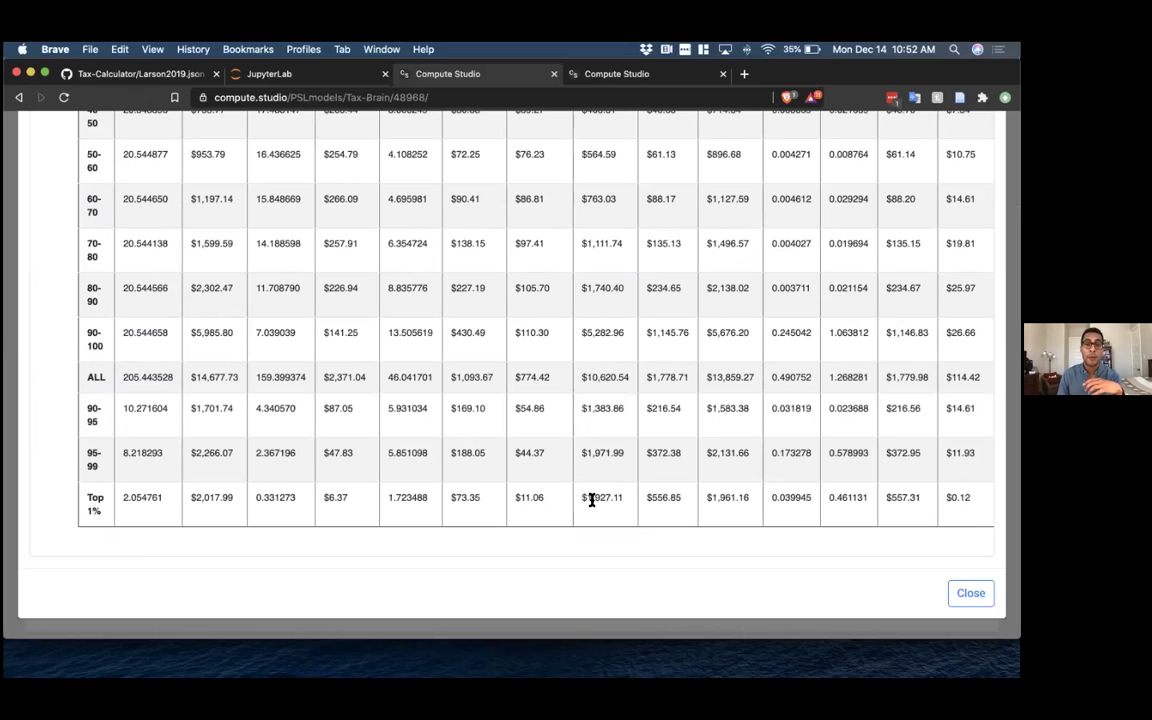
{"action": "left_click_drag", "start_coordinate": [584, 500], "coordinate": [620, 497]}
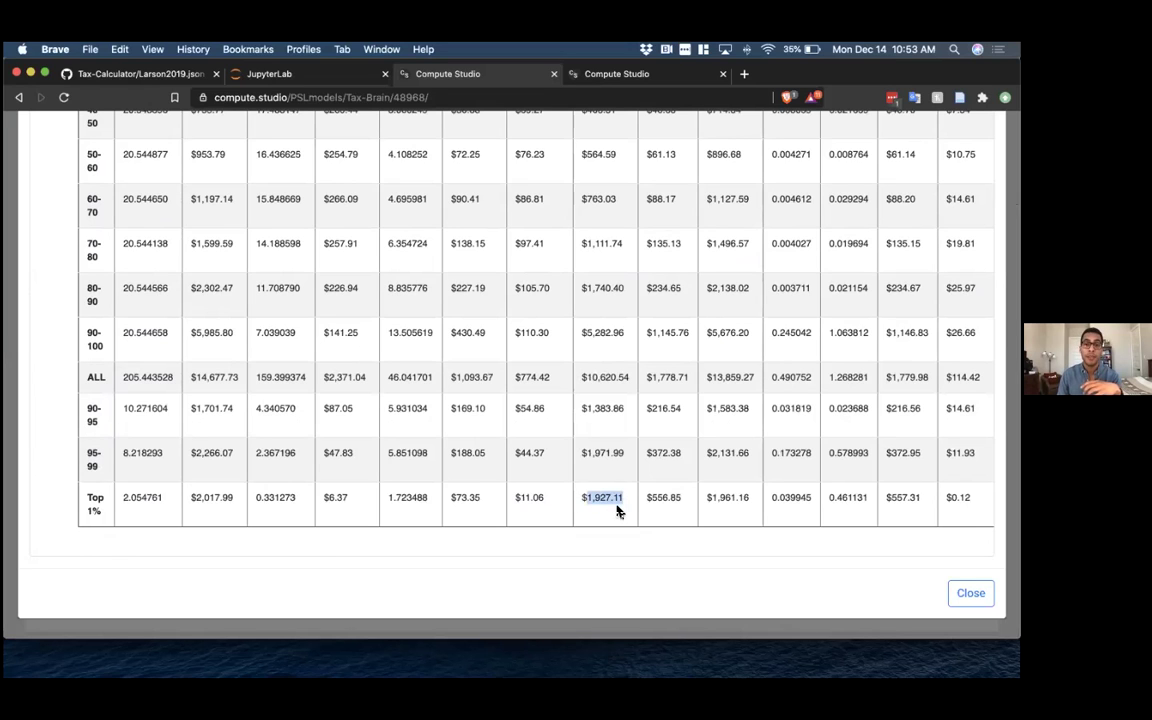
{"action": "scroll", "coordinate": [614, 490], "scroll_direction": "up", "scroll_amount": 5}
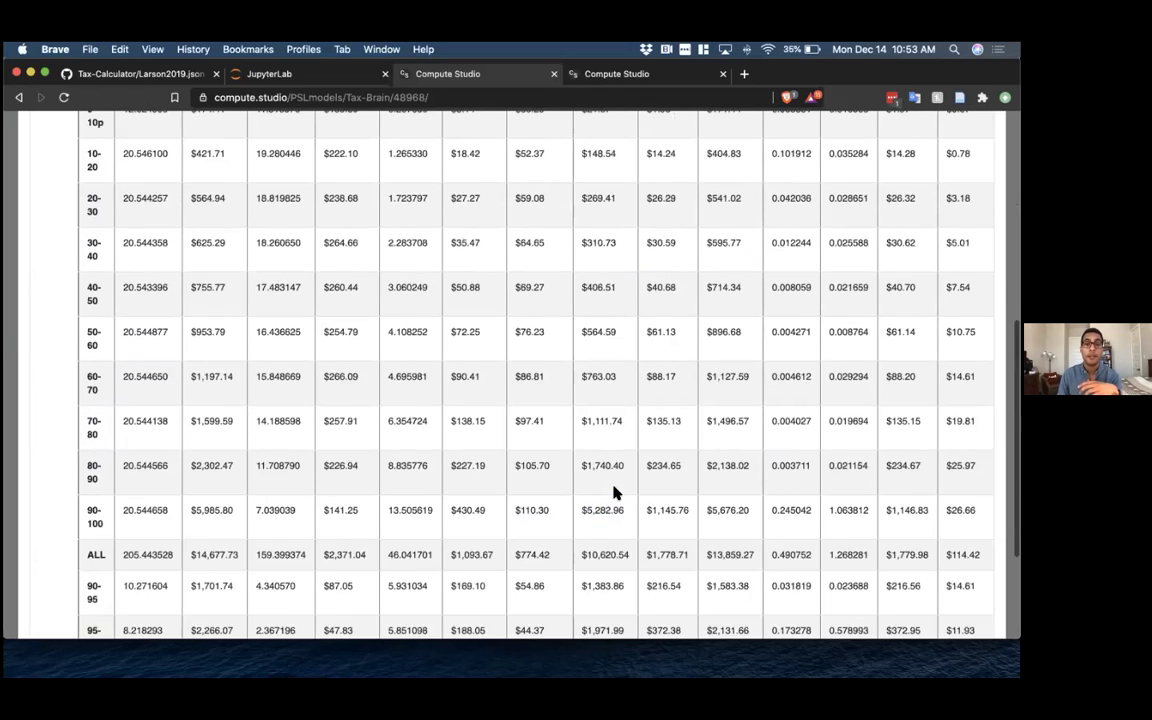
{"action": "scroll", "coordinate": [614, 490], "scroll_direction": "up", "scroll_amount": 3}
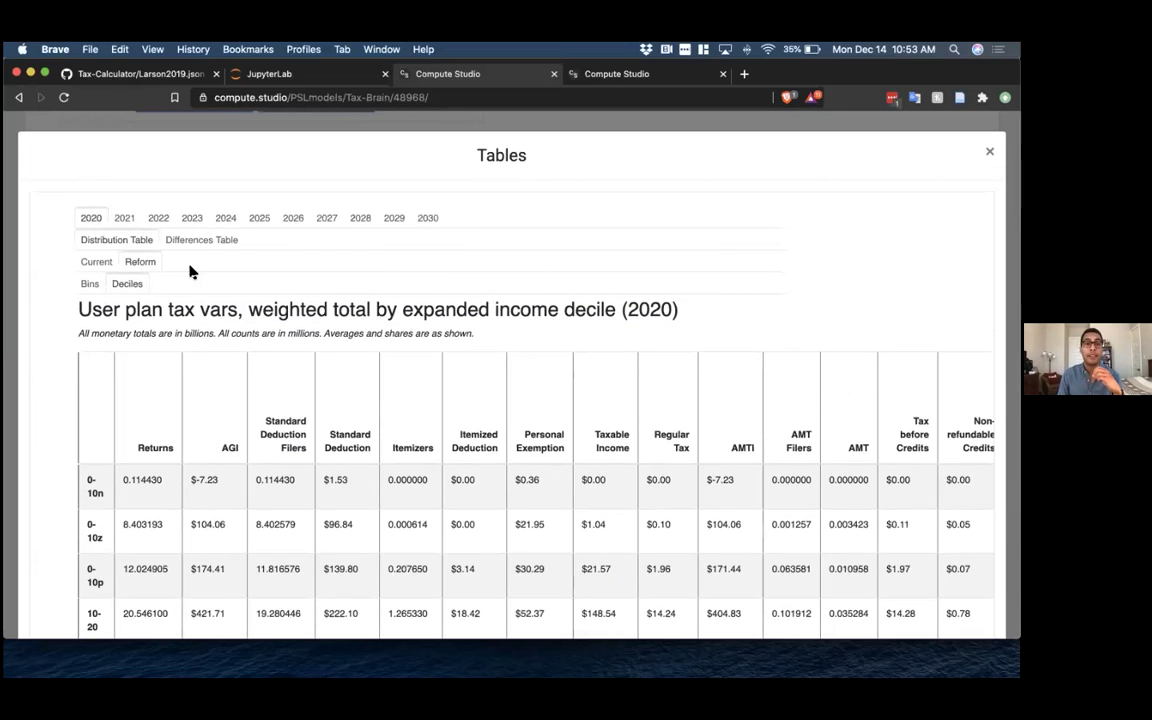
- Show the 2020 differences table for combined tax by income bin and examine the tax changes across all income groups
{"action": "left_click", "coordinate": [201, 240]}
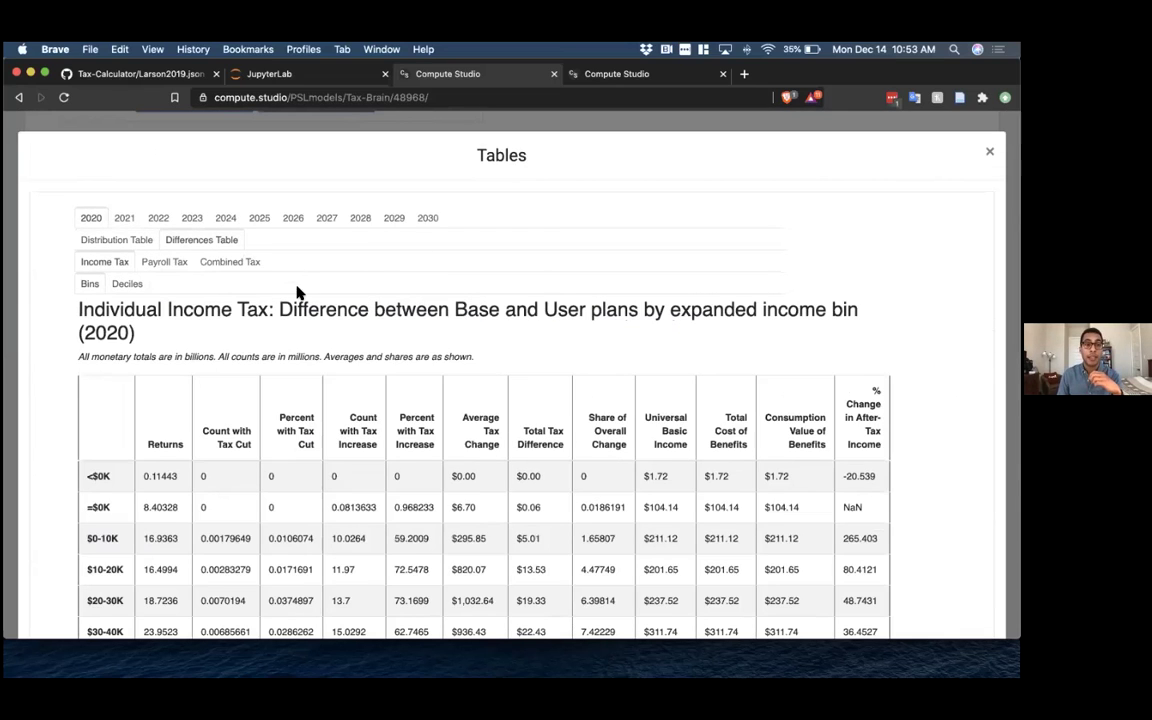
{"action": "scroll", "coordinate": [310, 320], "scroll_direction": "down", "scroll_amount": 1}
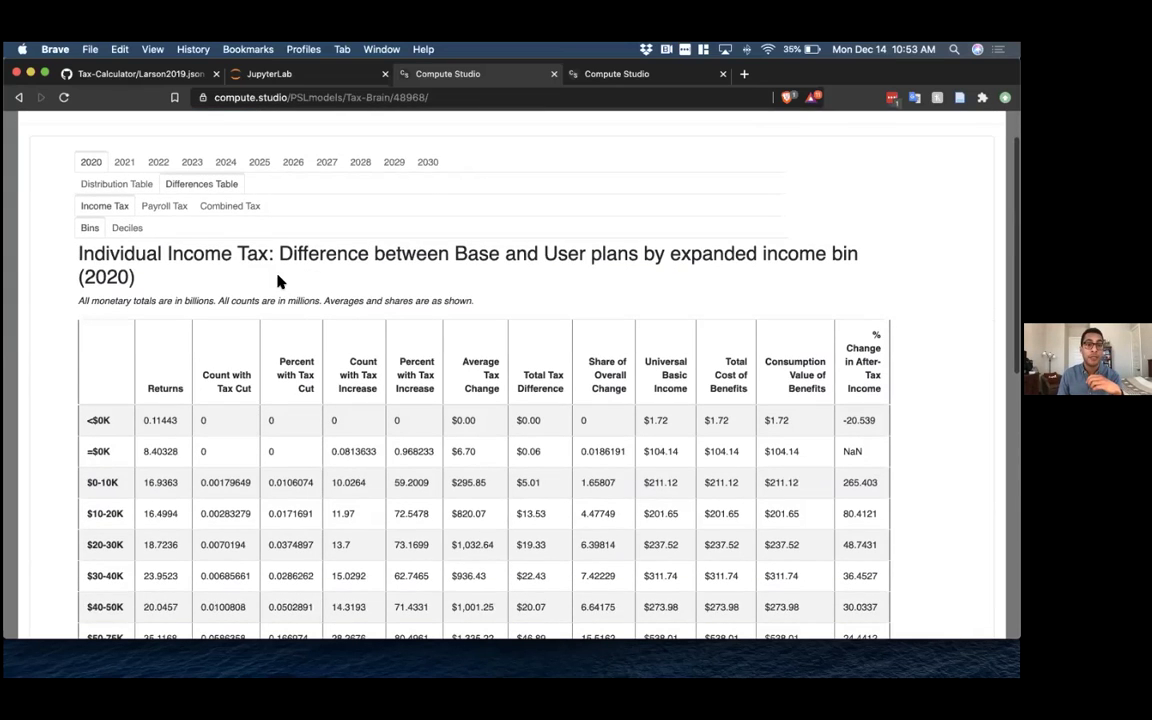
{"action": "left_click", "coordinate": [238, 207]}
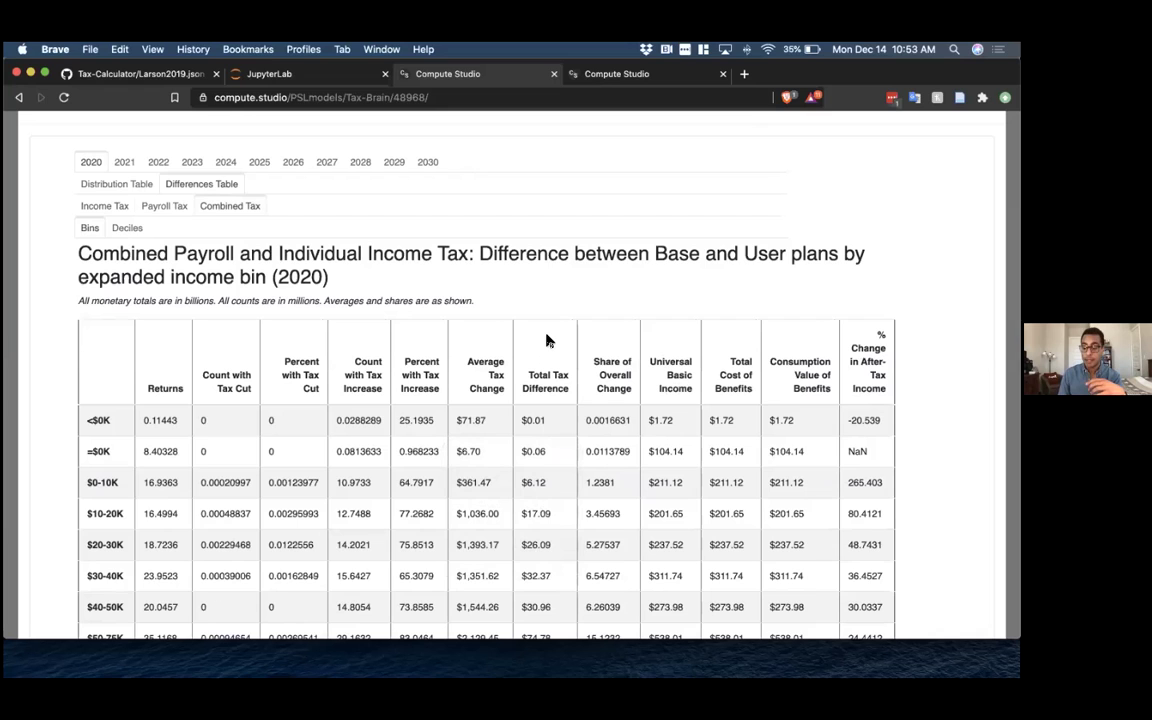
{"action": "scroll", "coordinate": [548, 341], "scroll_direction": "down", "scroll_amount": 2}
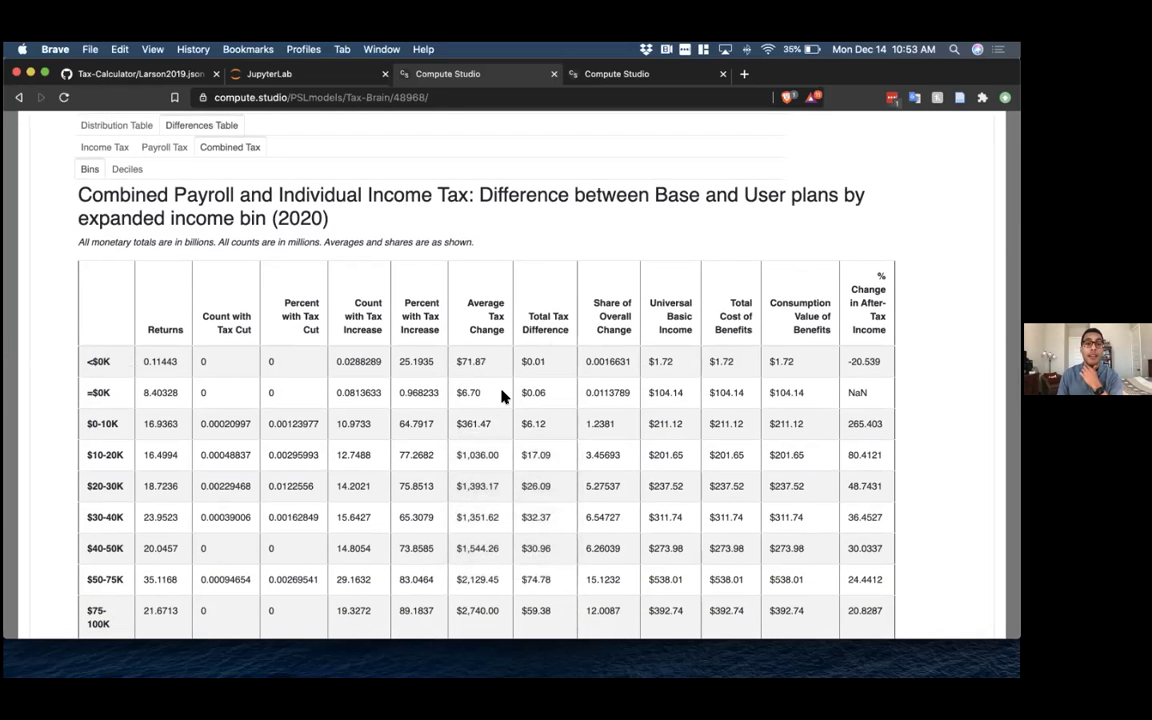
{"action": "scroll", "coordinate": [500, 392], "scroll_direction": "down", "scroll_amount": 2}
{"action": "scroll", "coordinate": [503, 395], "scroll_direction": "down", "scroll_amount": 8}
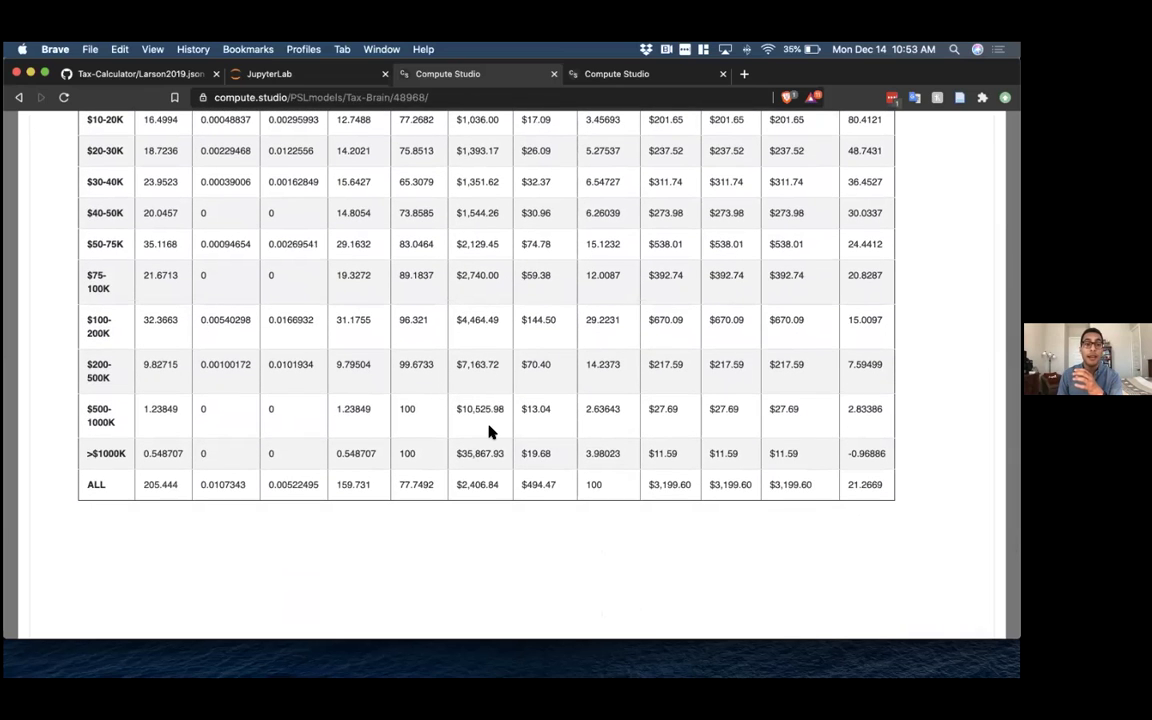
{"action": "scroll", "coordinate": [489, 430], "scroll_direction": "up", "scroll_amount": 3}
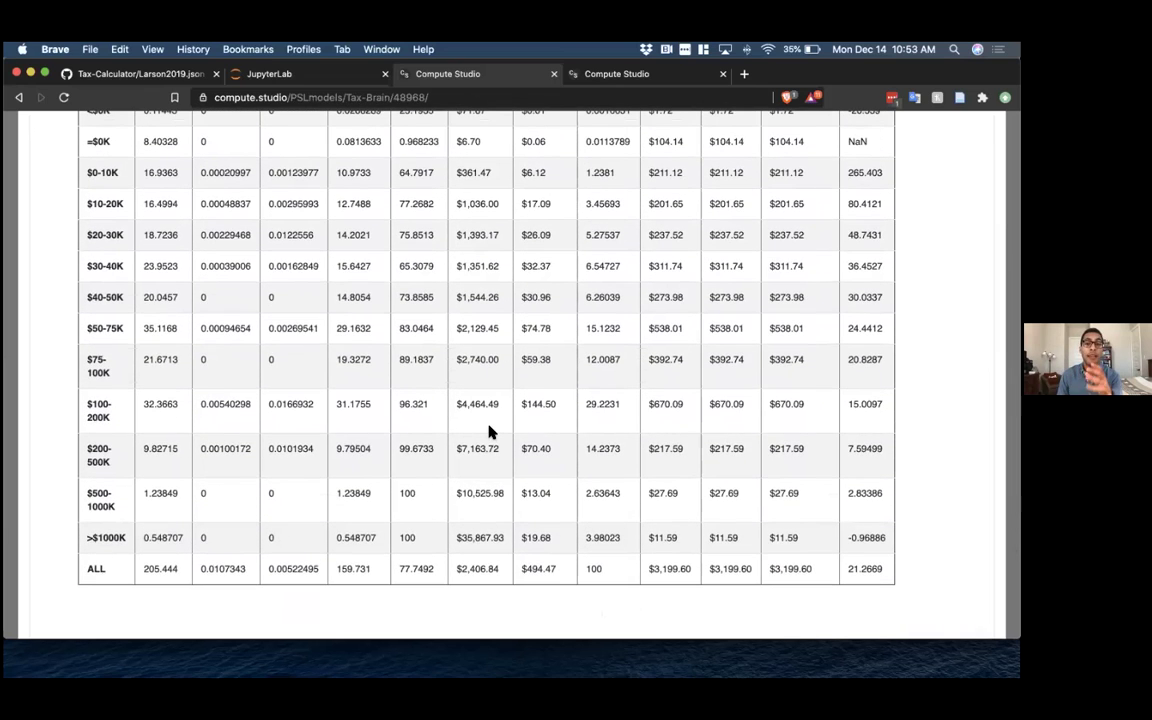
{"action": "scroll", "coordinate": [489, 430], "scroll_direction": "up", "scroll_amount": 8}
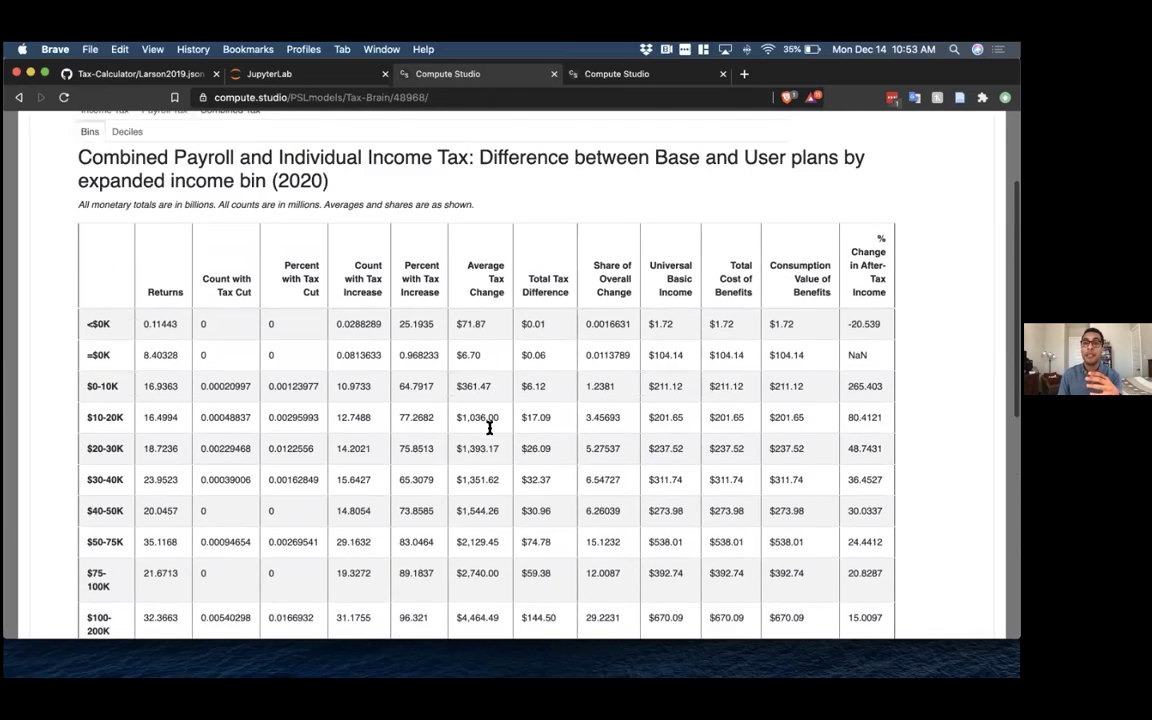
{"action": "scroll", "coordinate": [489, 428], "scroll_direction": "up", "scroll_amount": 5}
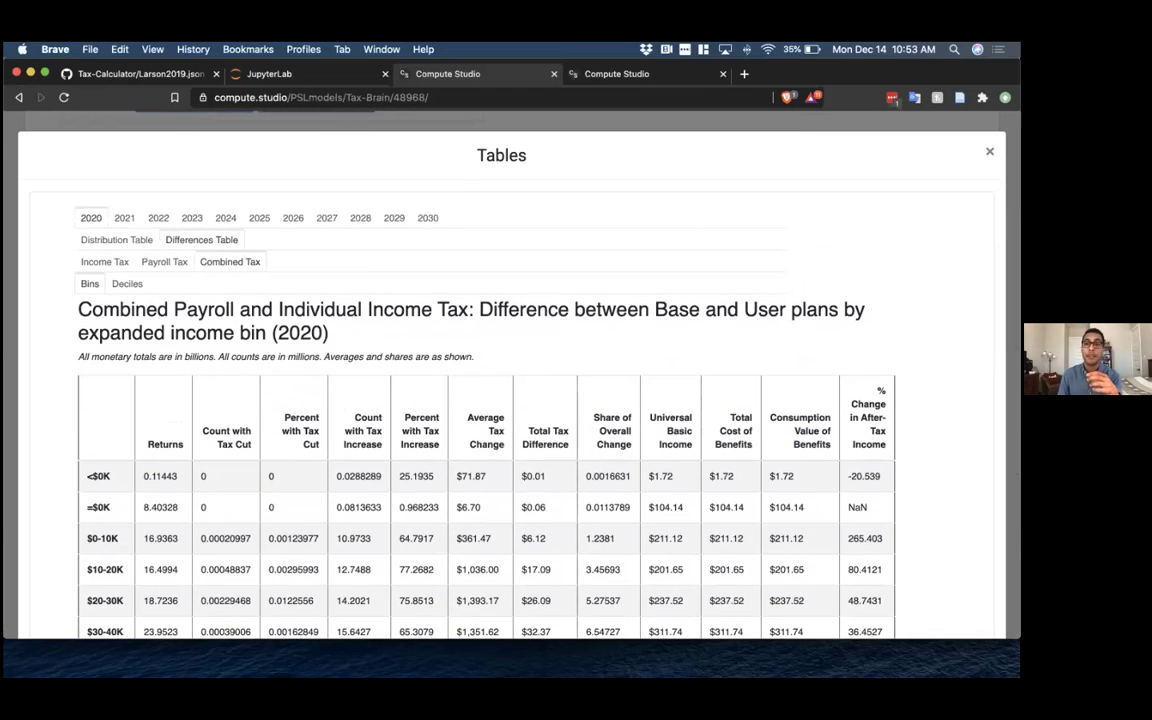
{"action": "key", "text": "Tab"}
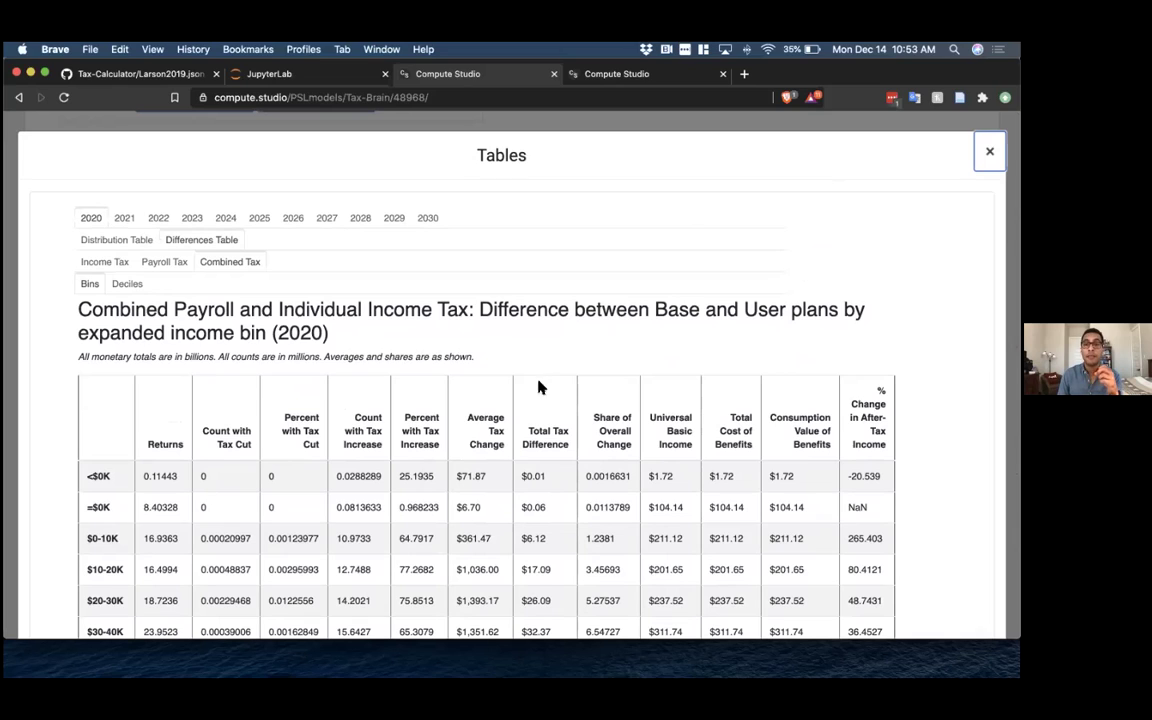